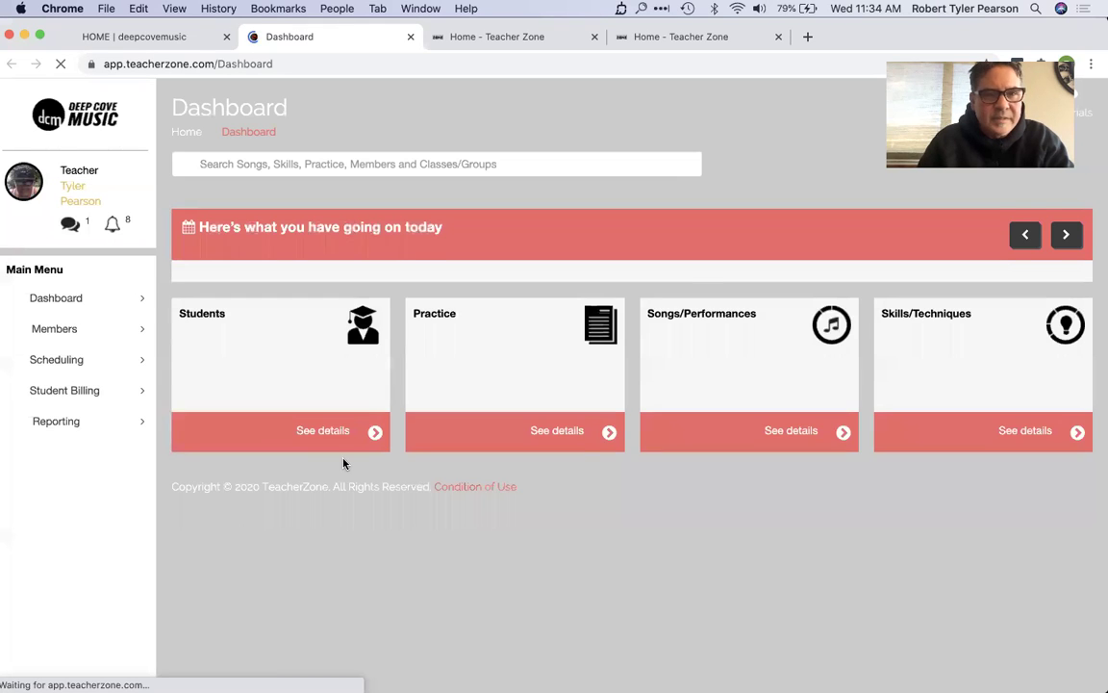
- Go to the teacher's Practice section and start adding a new practice
scroll(344, 465, "down", 1)
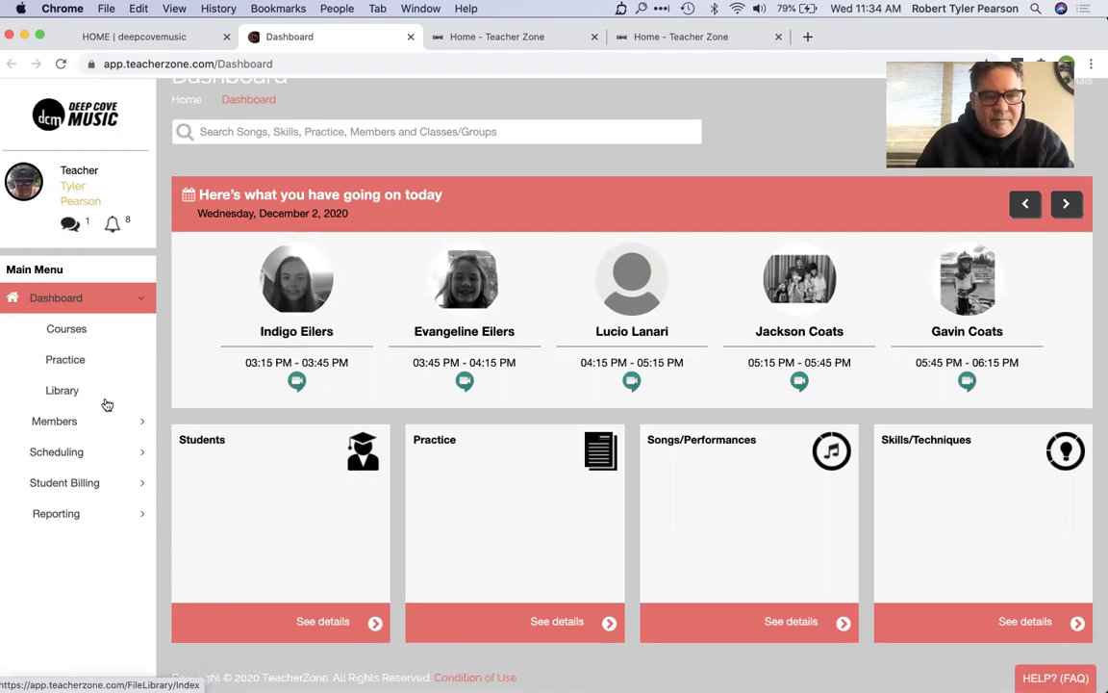
left_click(78, 364)
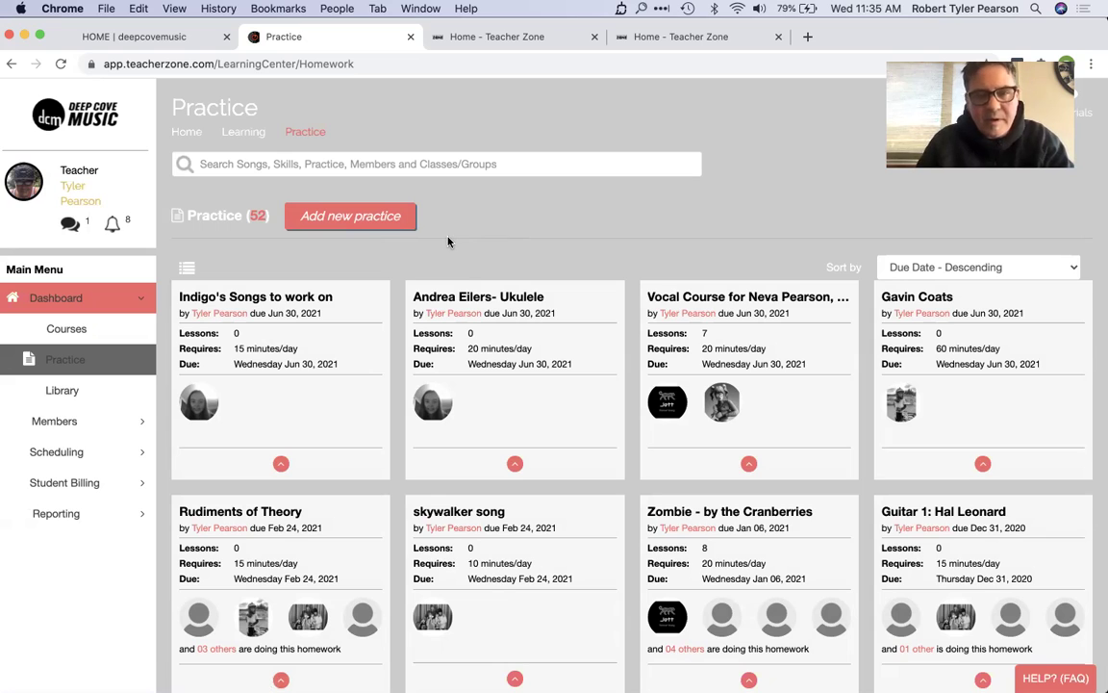
left_click(392, 220)
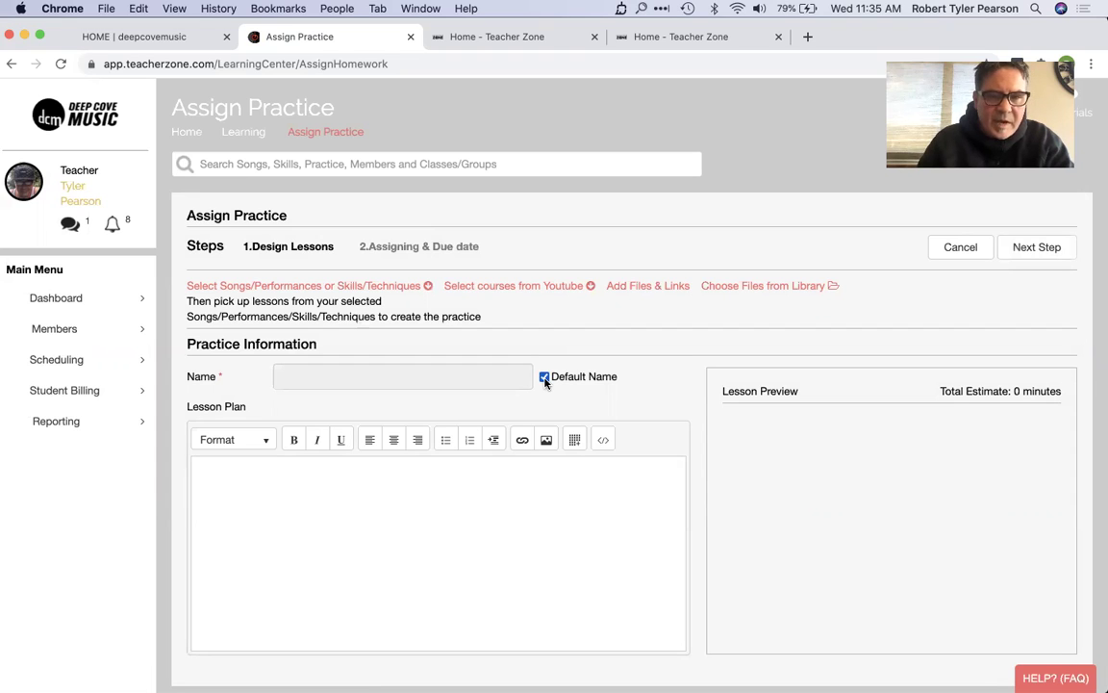
- Turn off the default name and name the practice "Mop Dogs- Ride- 21 Pilots"
left_click(545, 377)
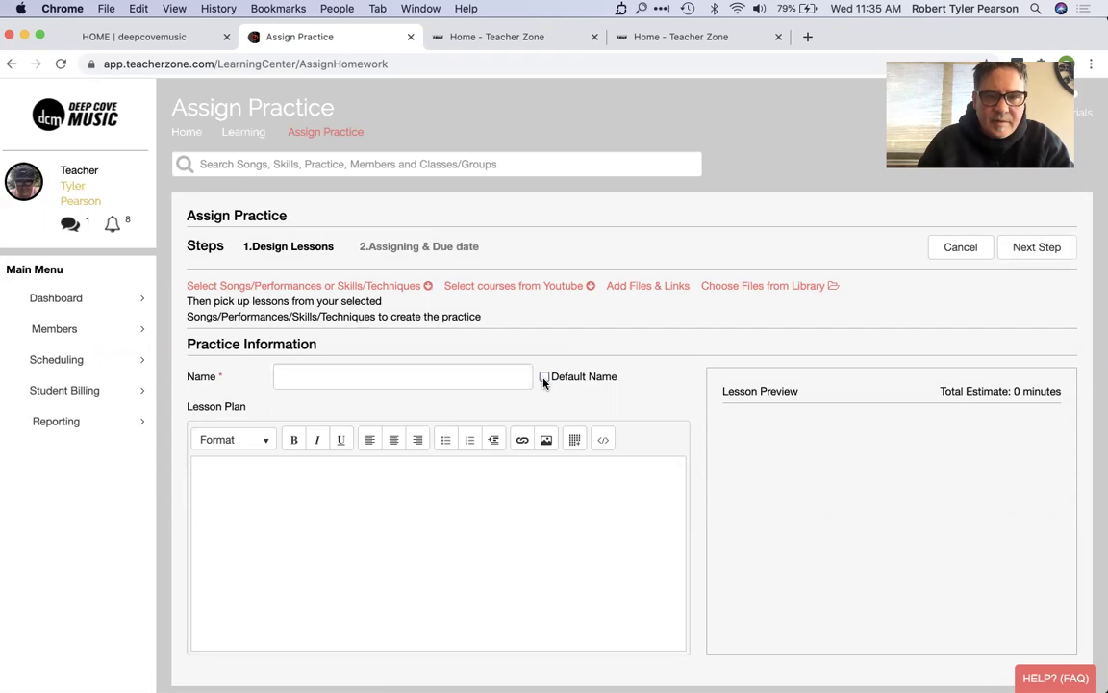
left_click(464, 376)
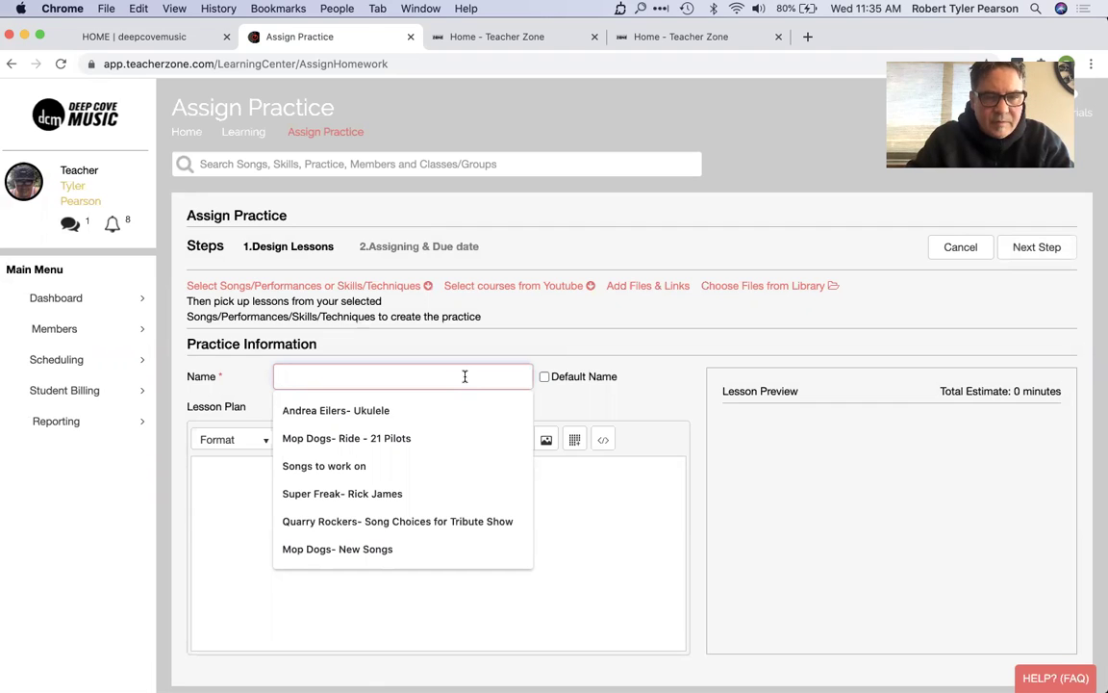
type("Mop Dogs")
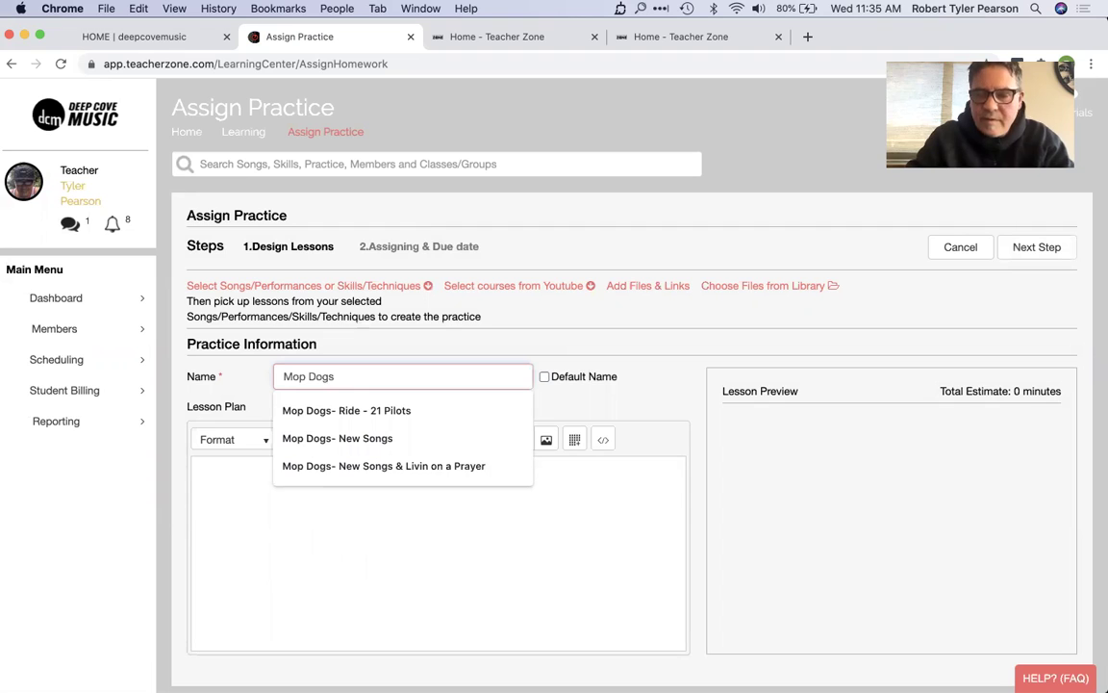
type("- Ride-")
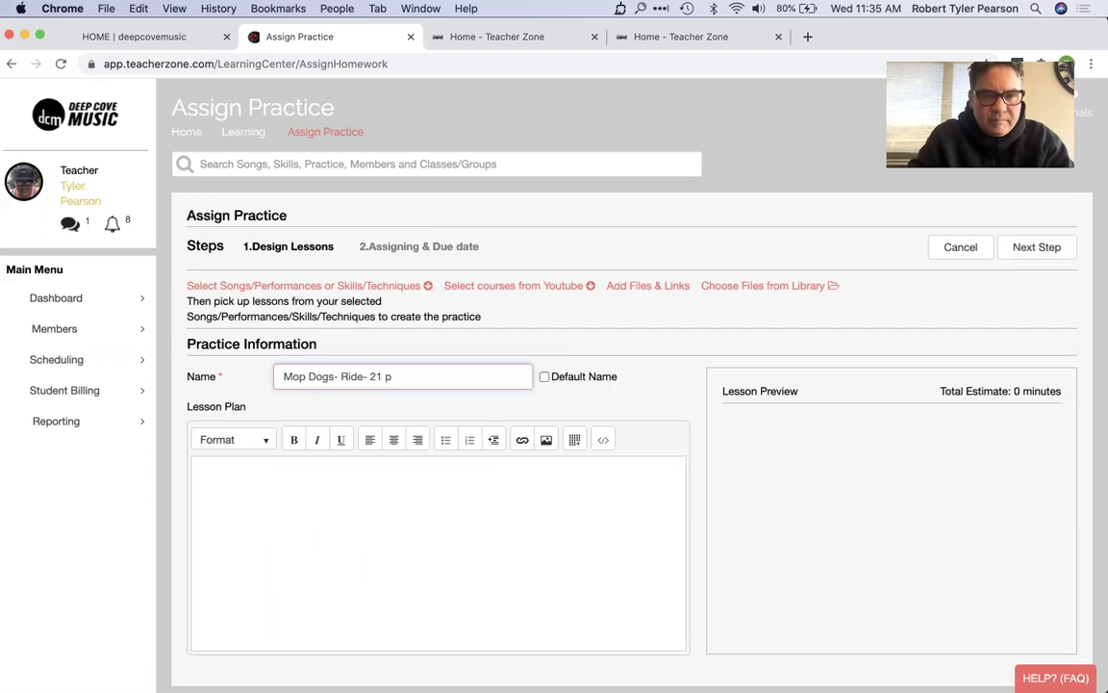
type("21 Pilots")
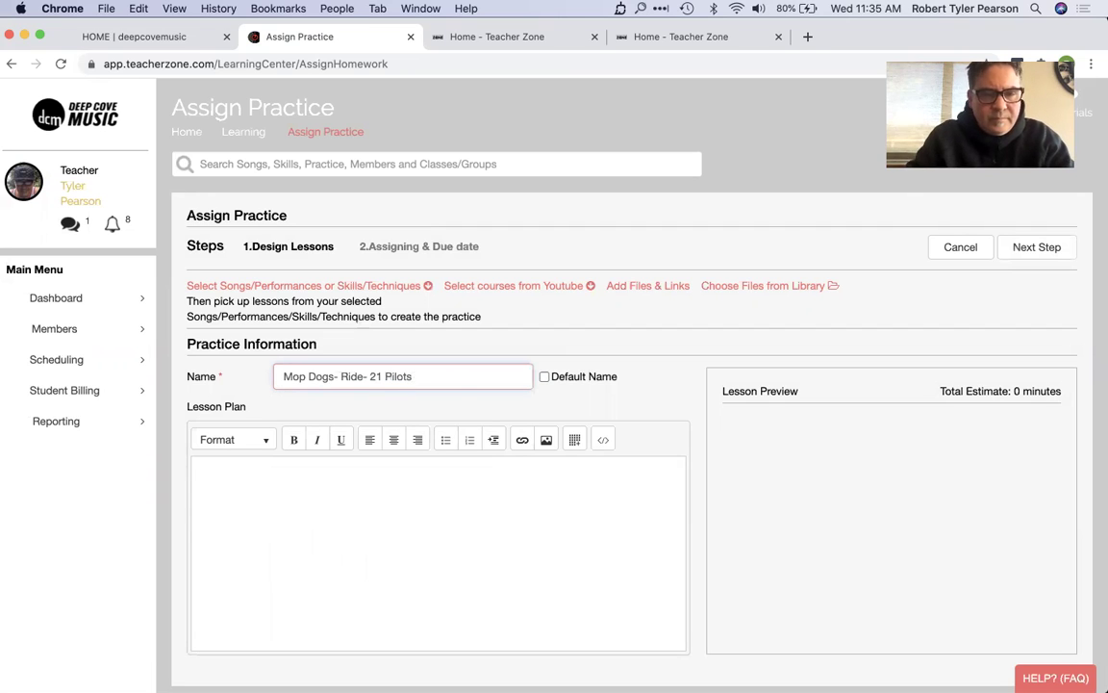
left_click(423, 508)
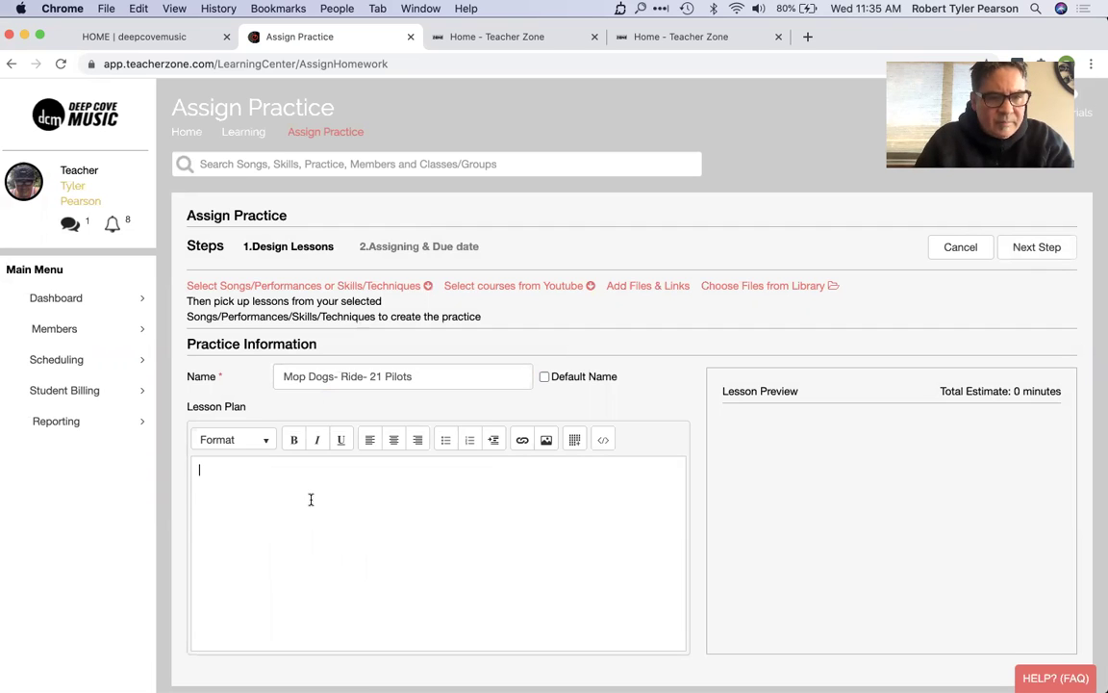
scroll(298, 503, "up", 5)
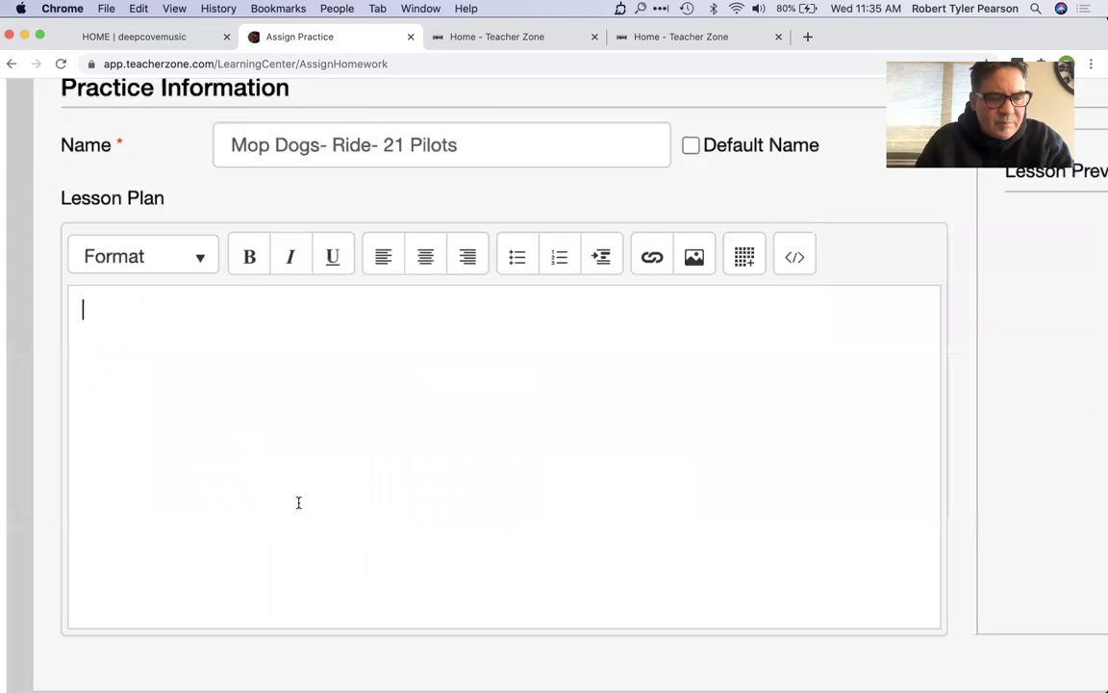
scroll(298, 502, "down", 5)
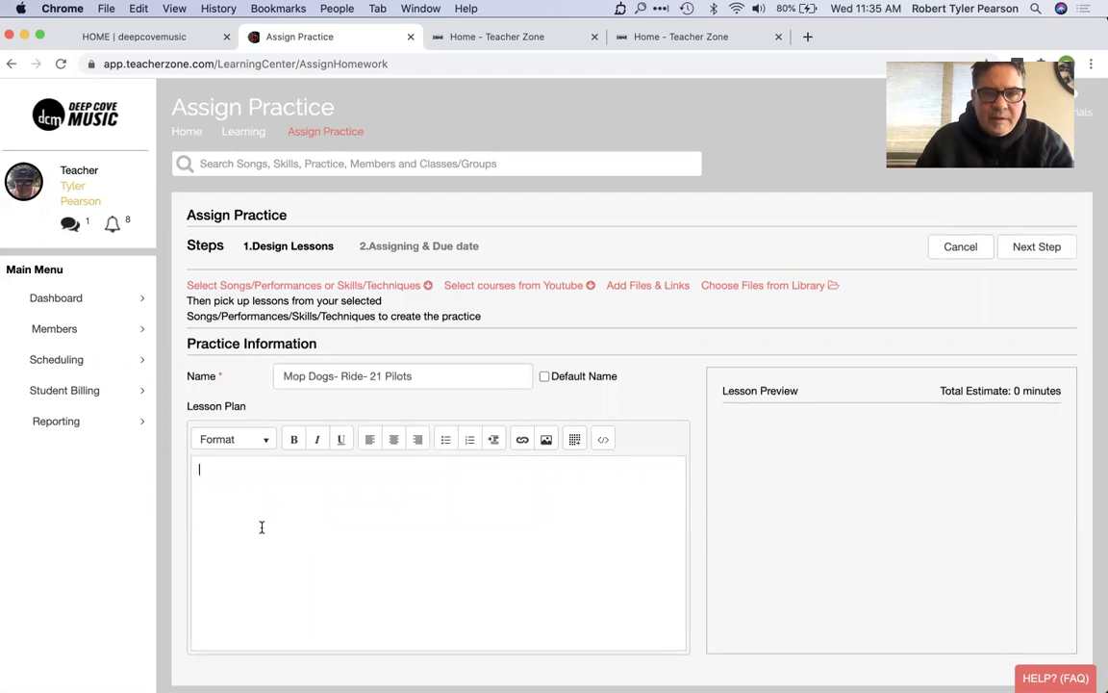
left_click(260, 527)
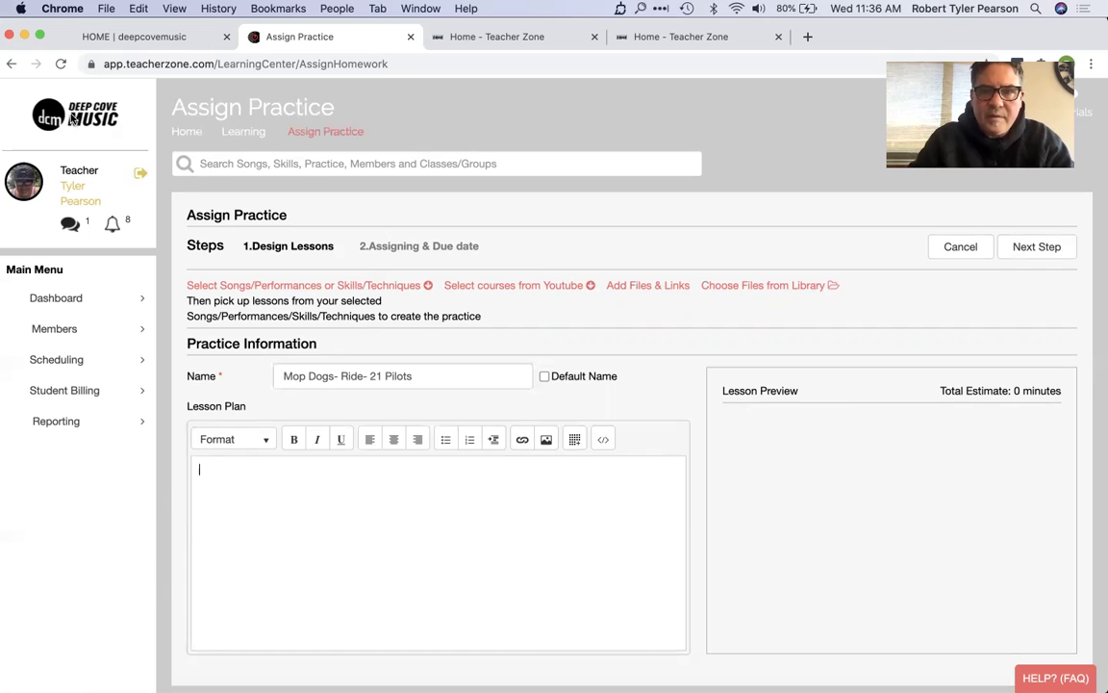
- Search Google in a new browser tab for "21 pilots lyrics and chords"
left_click(808, 37)
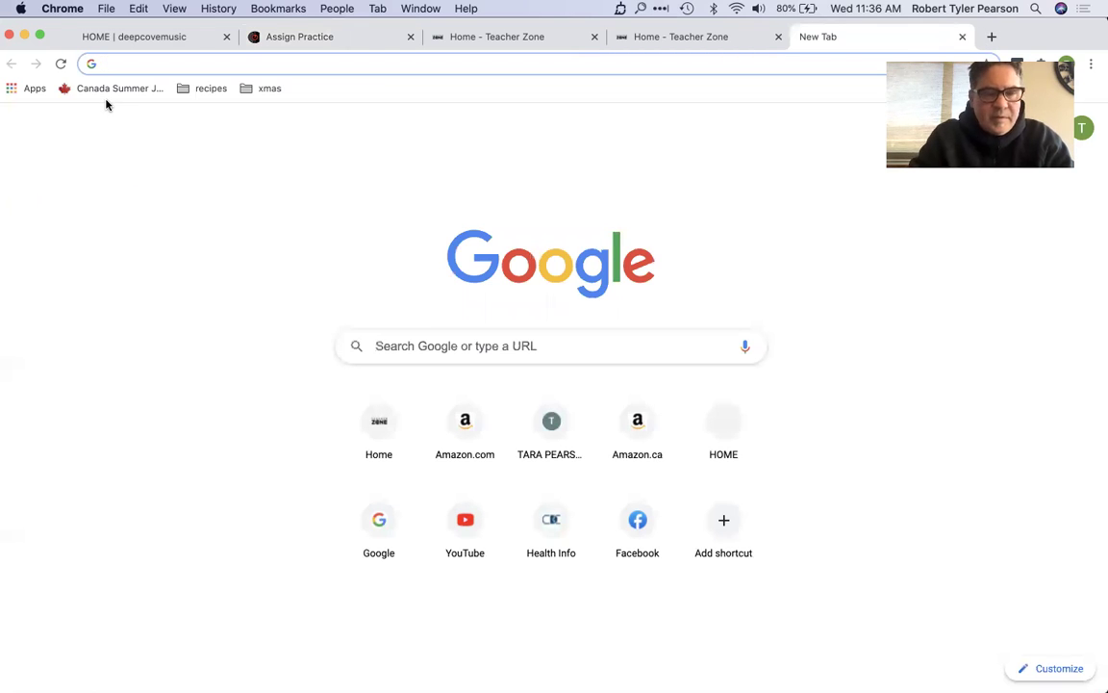
left_click(531, 345)
type("21 ")
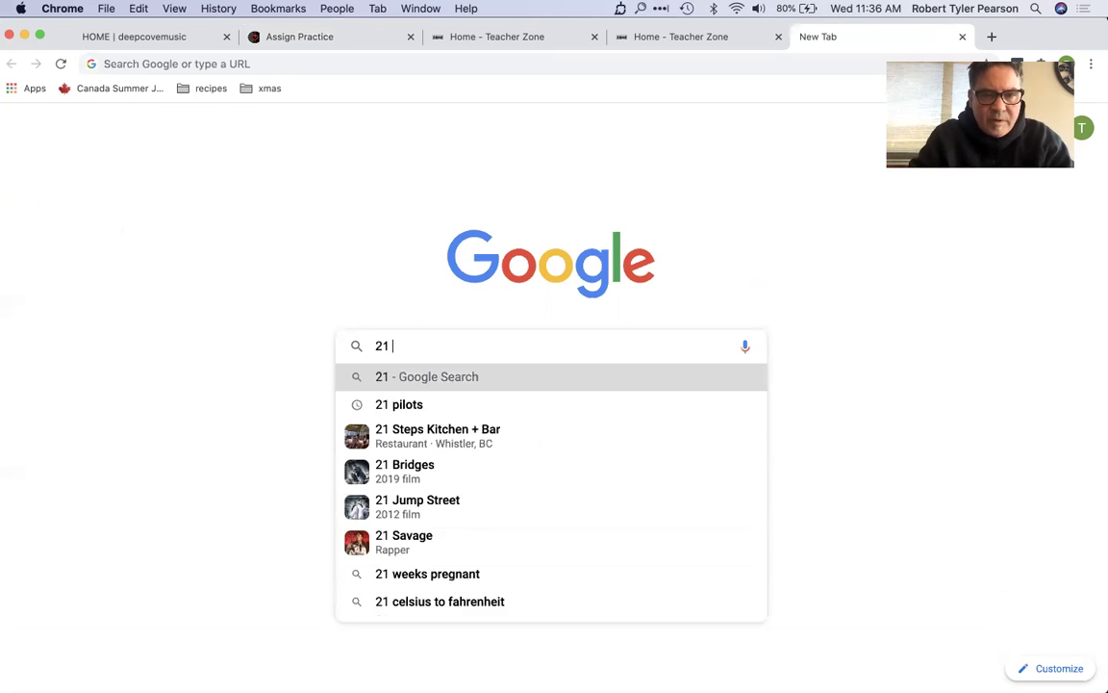
type("pilots")
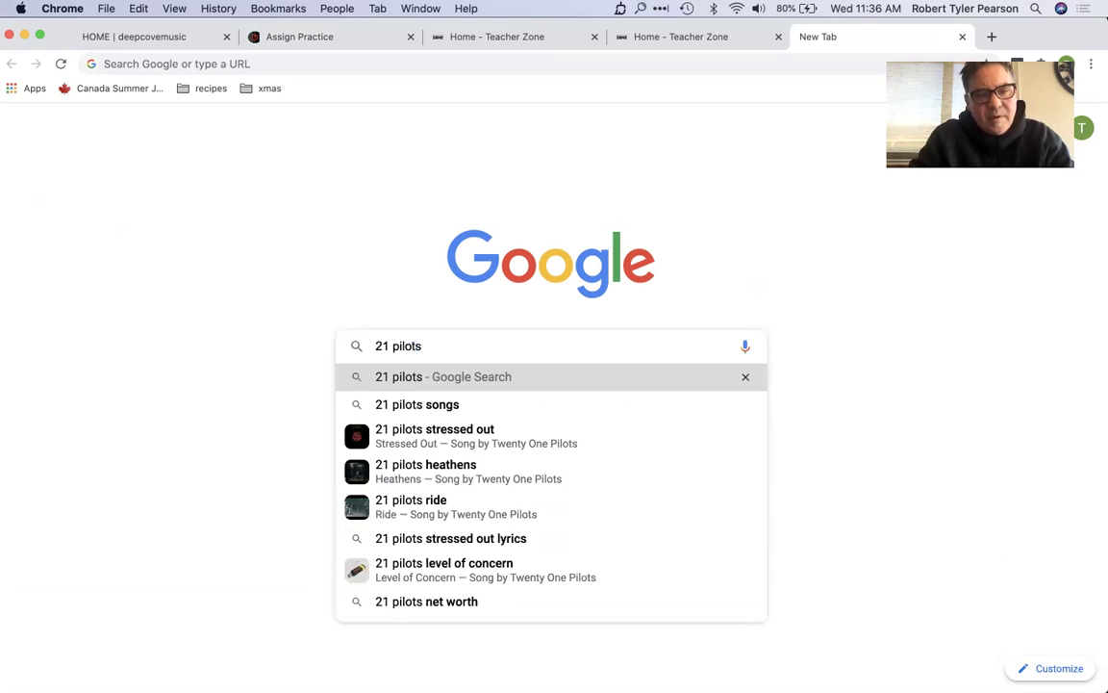
type(" lyrics")
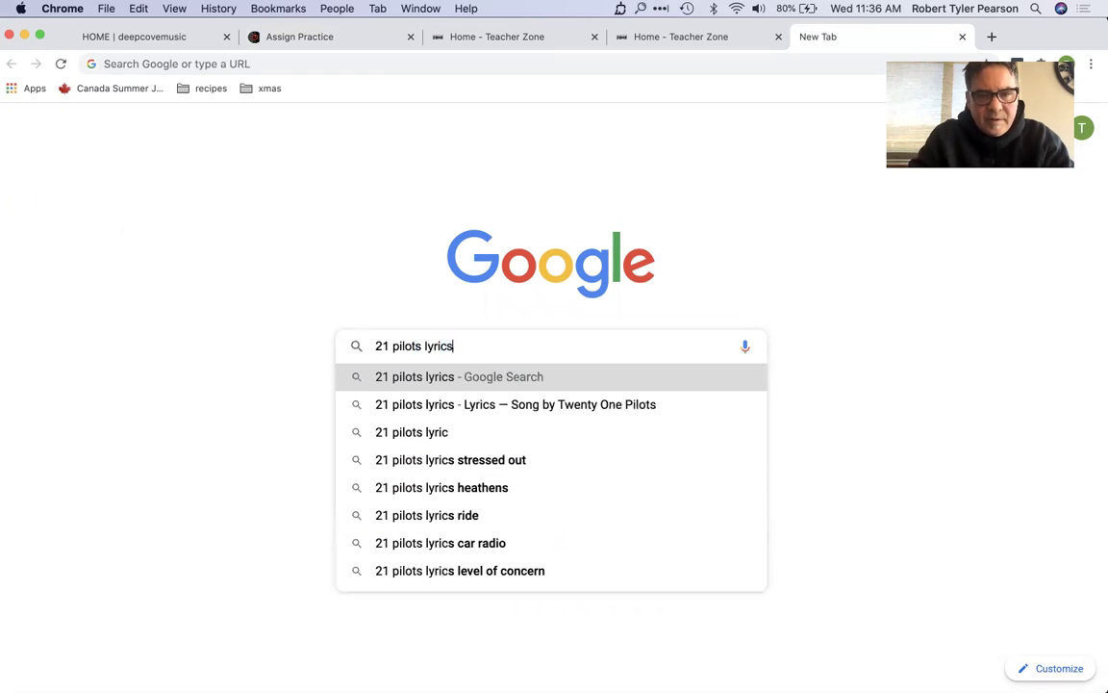
type(" and chords")
key("Return")
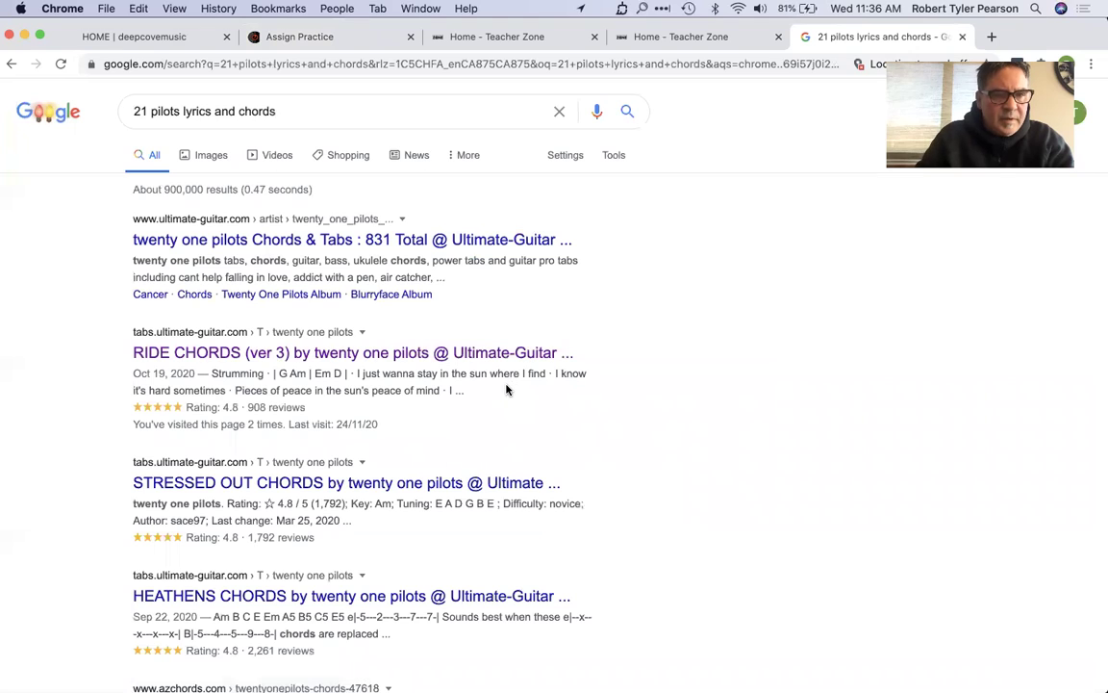
- Open the Ultimate Guitar search result for Ride chords (ver 3) and show the guitar chord diagrams
left_click(414, 358)
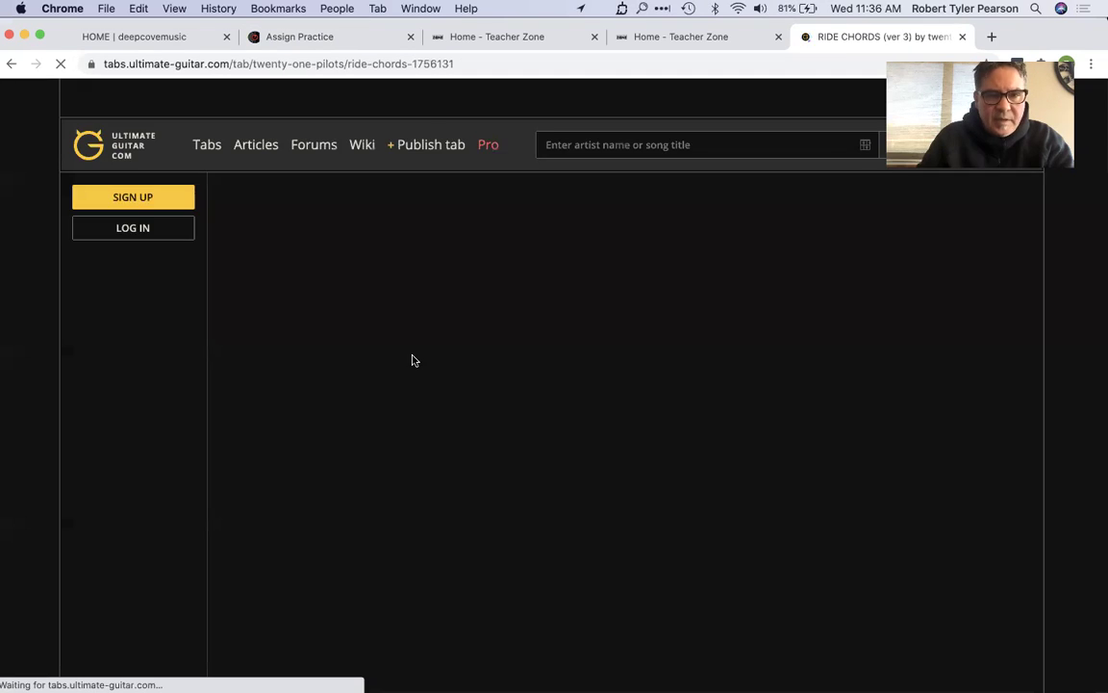
scroll(520, 428, "down", 2)
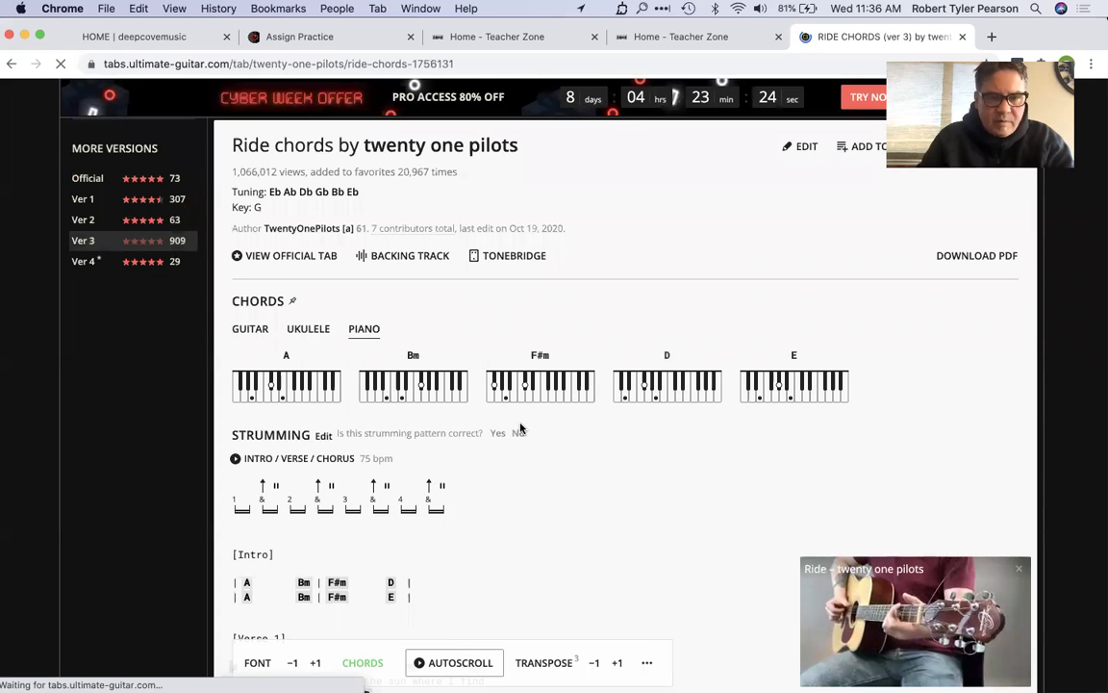
left_click(250, 329)
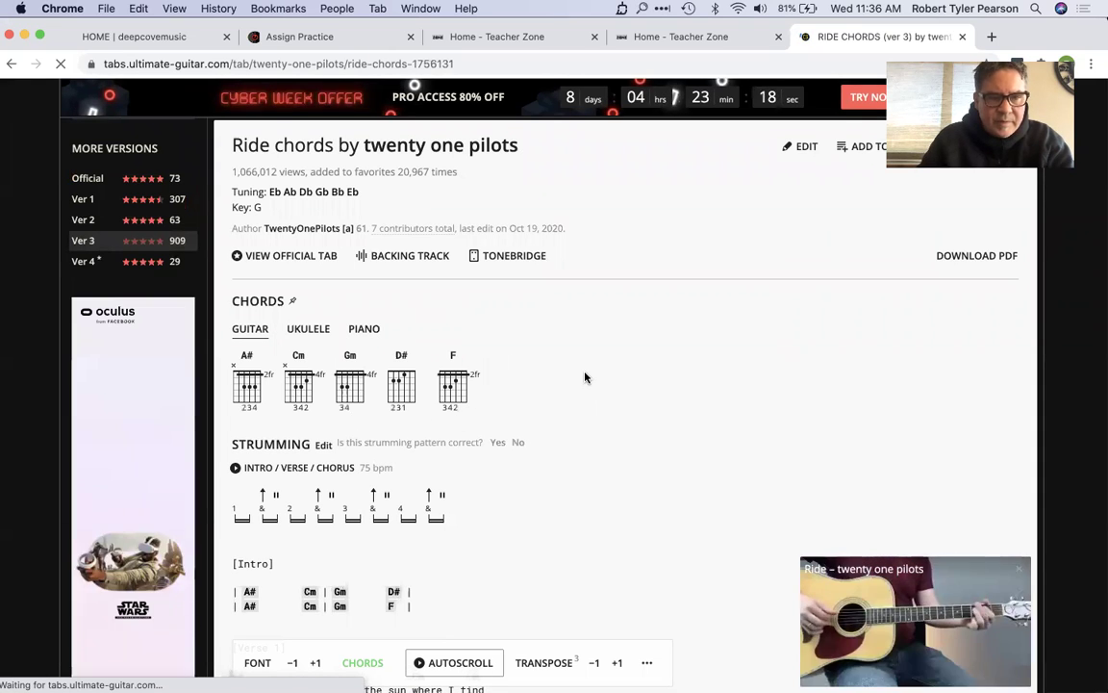
- Transpose the Ride chords down three semitones so the song starts on G
scroll(585, 377, "down", 1)
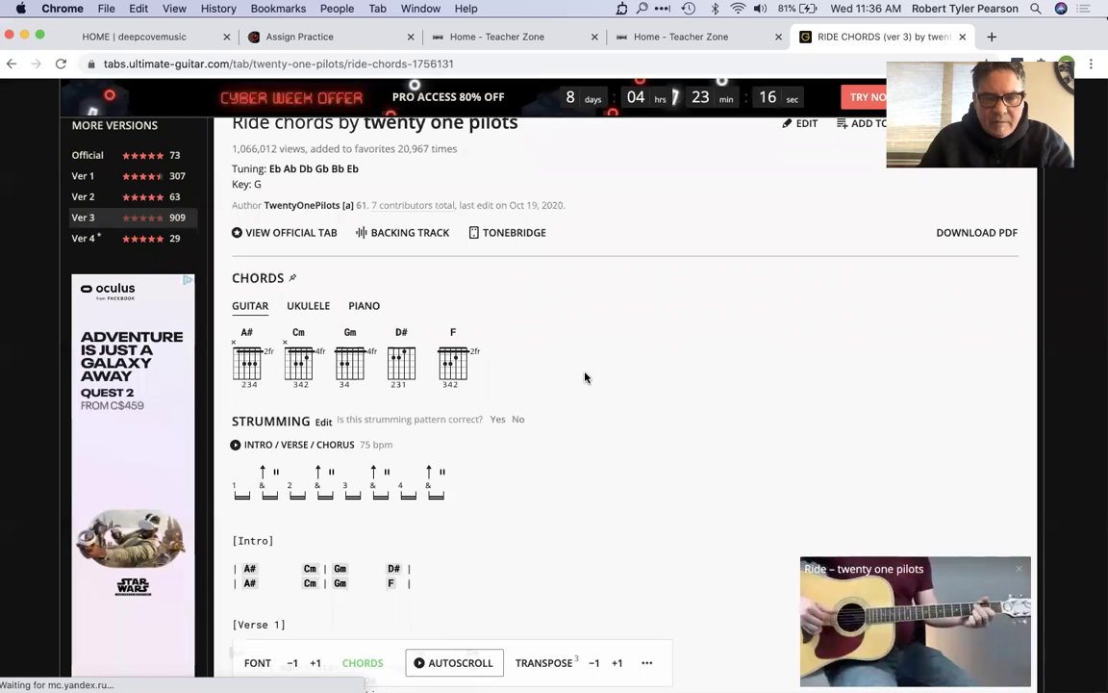
left_click(595, 664)
left_click(596, 664)
left_click(596, 664)
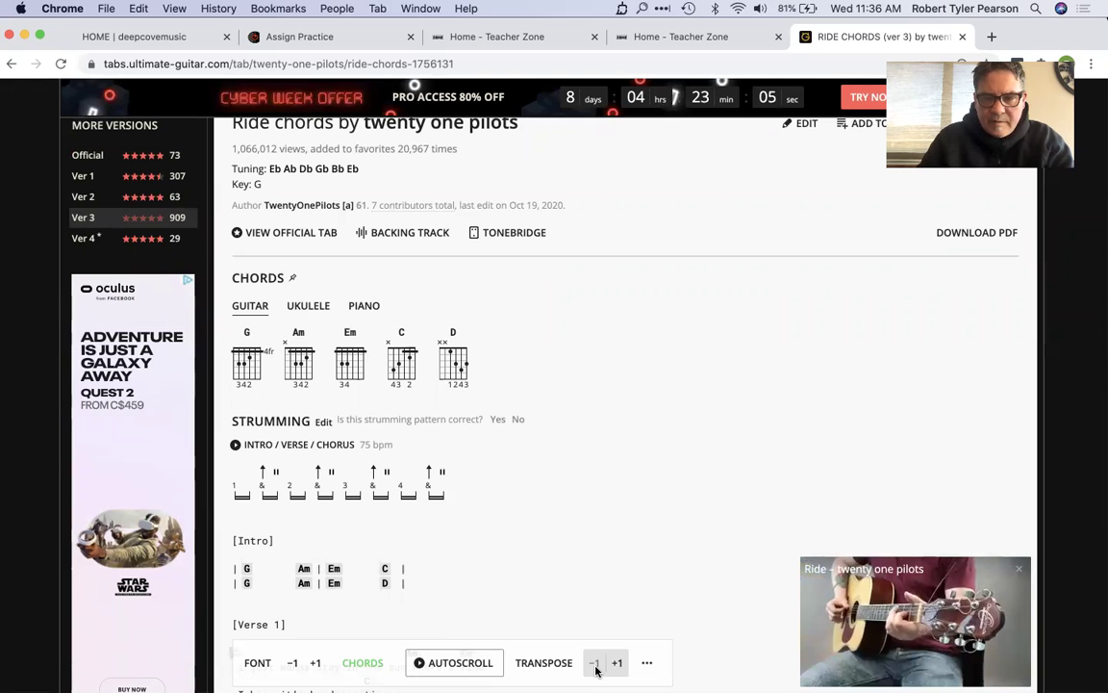
- Open the printable version of the Ride chord sheet from the end of the song page
scroll(589, 556, "up", 2)
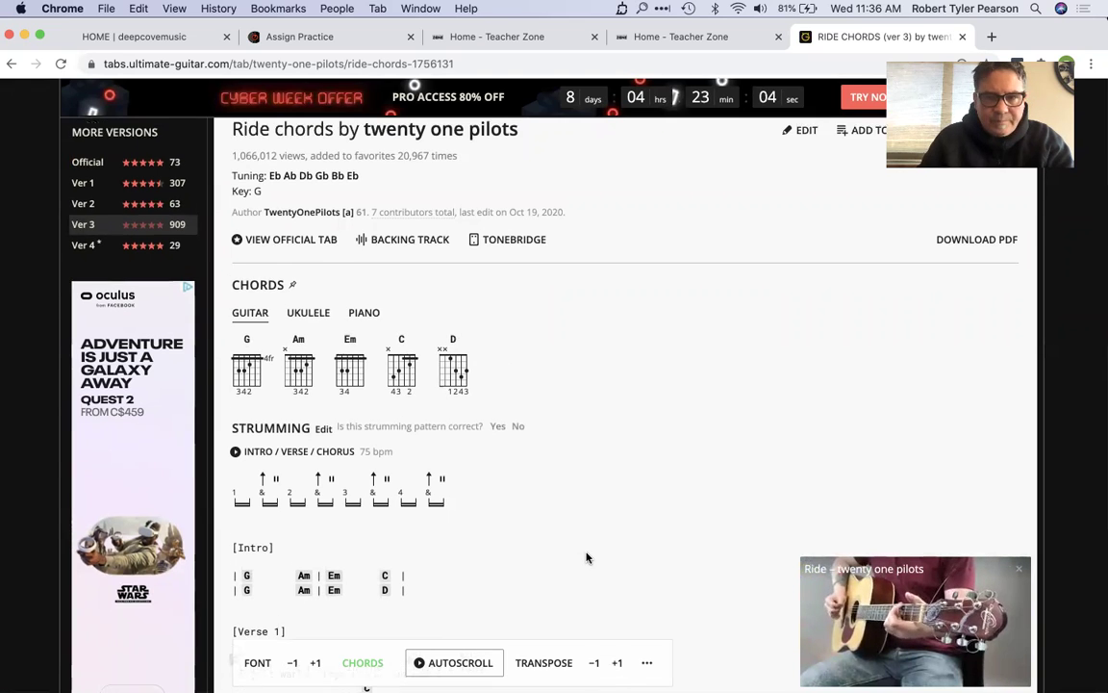
scroll(587, 556, "up", 4)
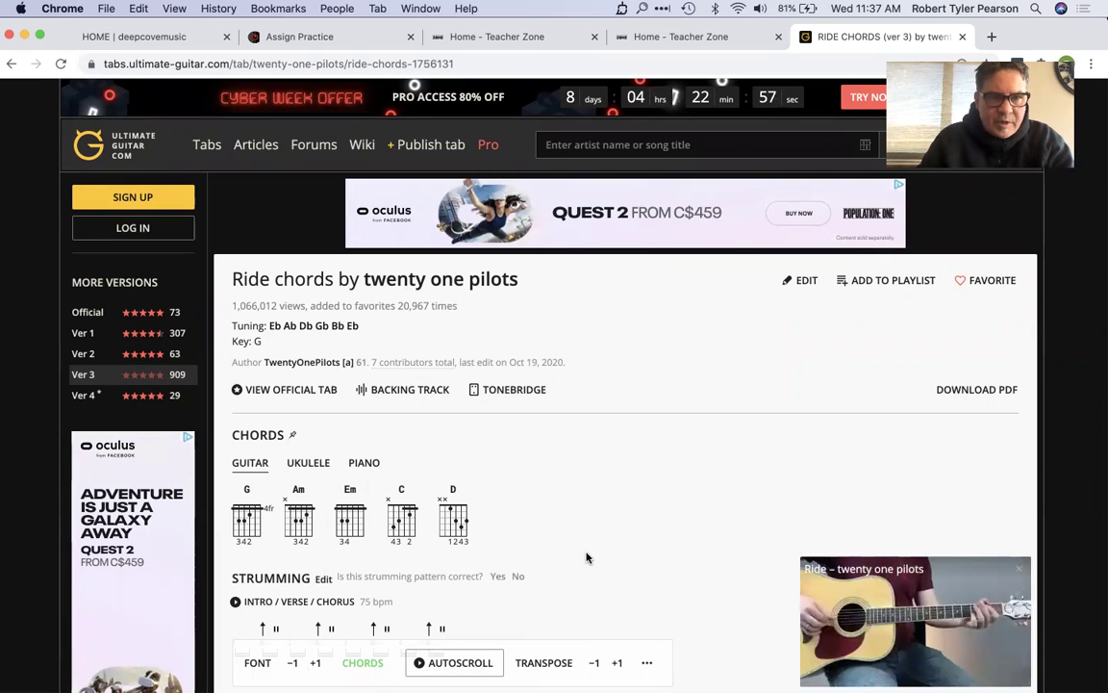
scroll(587, 556, "down", 20)
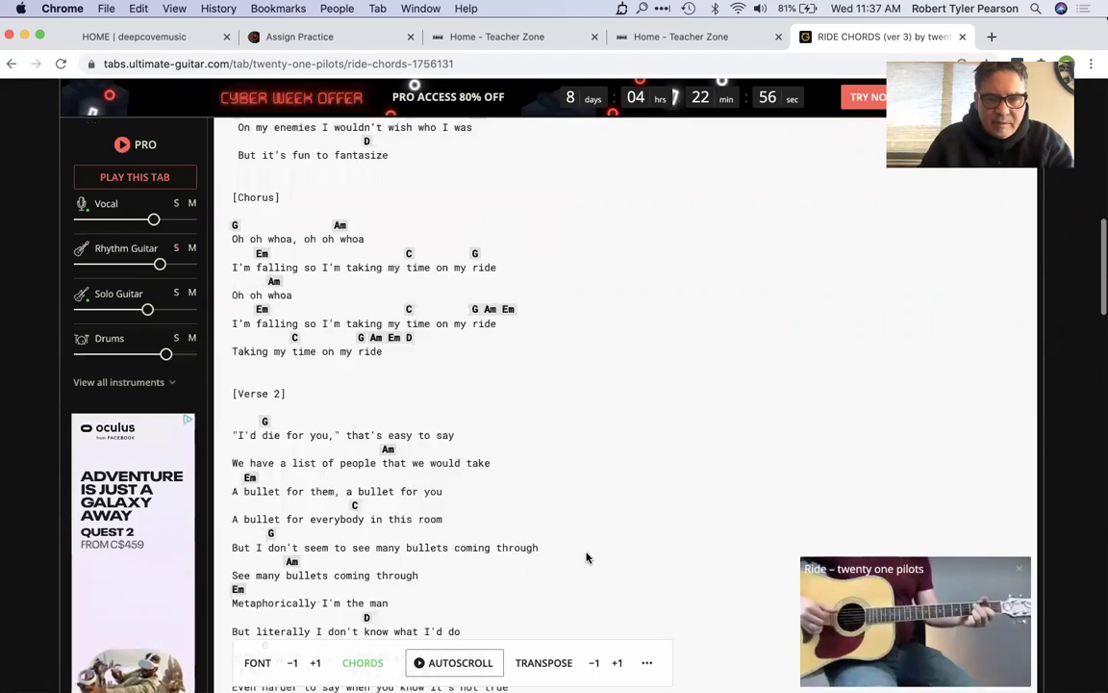
scroll(587, 556, "down", 20)
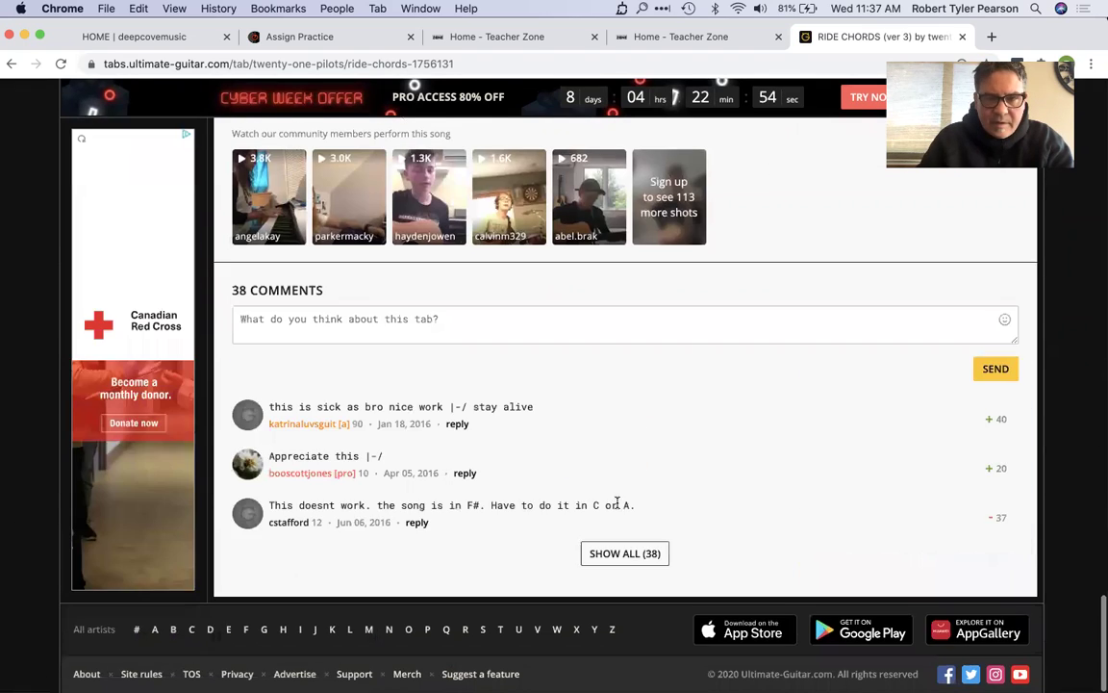
scroll(619, 505, "up", 5)
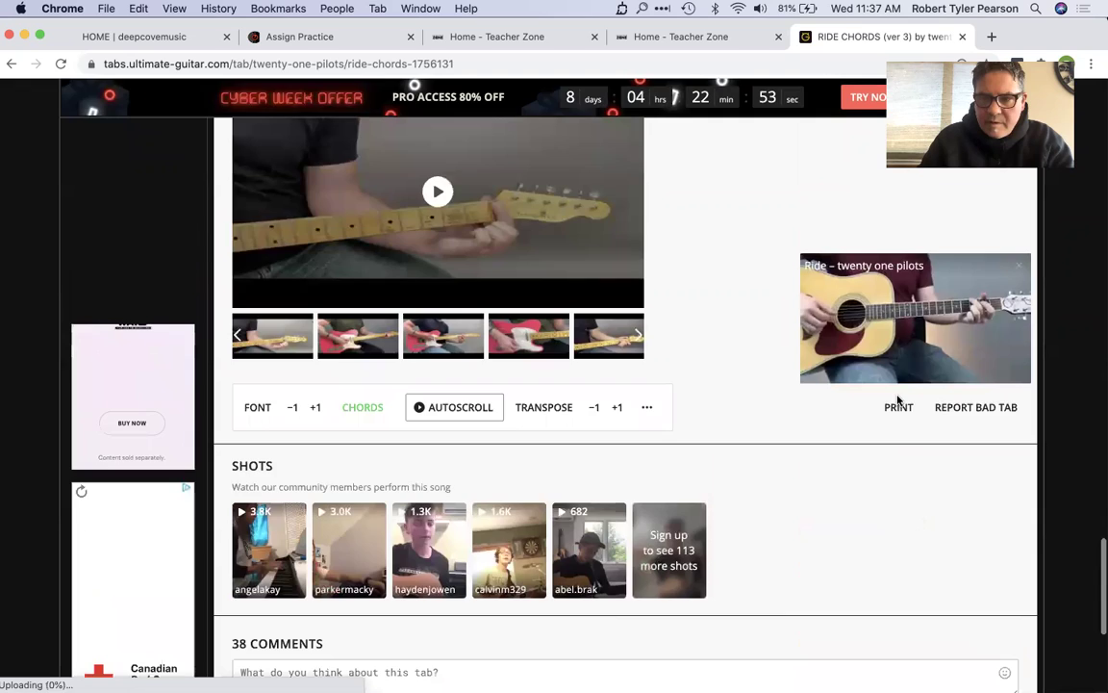
left_click(649, 388)
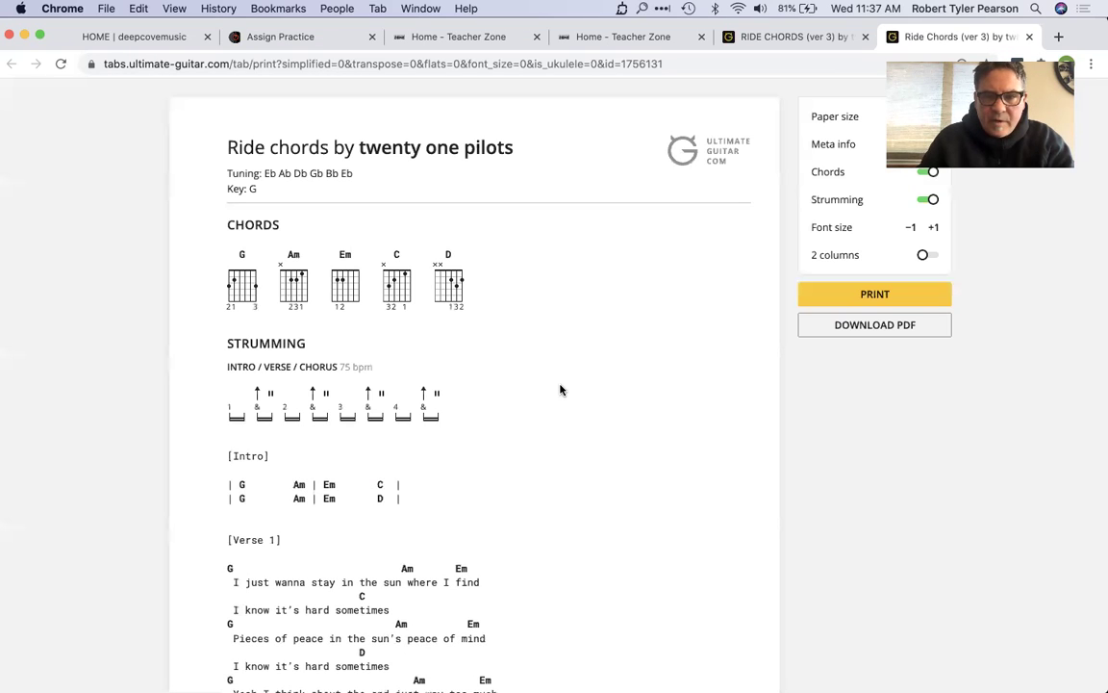
- Print the chord sheet with Save as PDF as the destination and proceed to saving the file
left_click(106, 9)
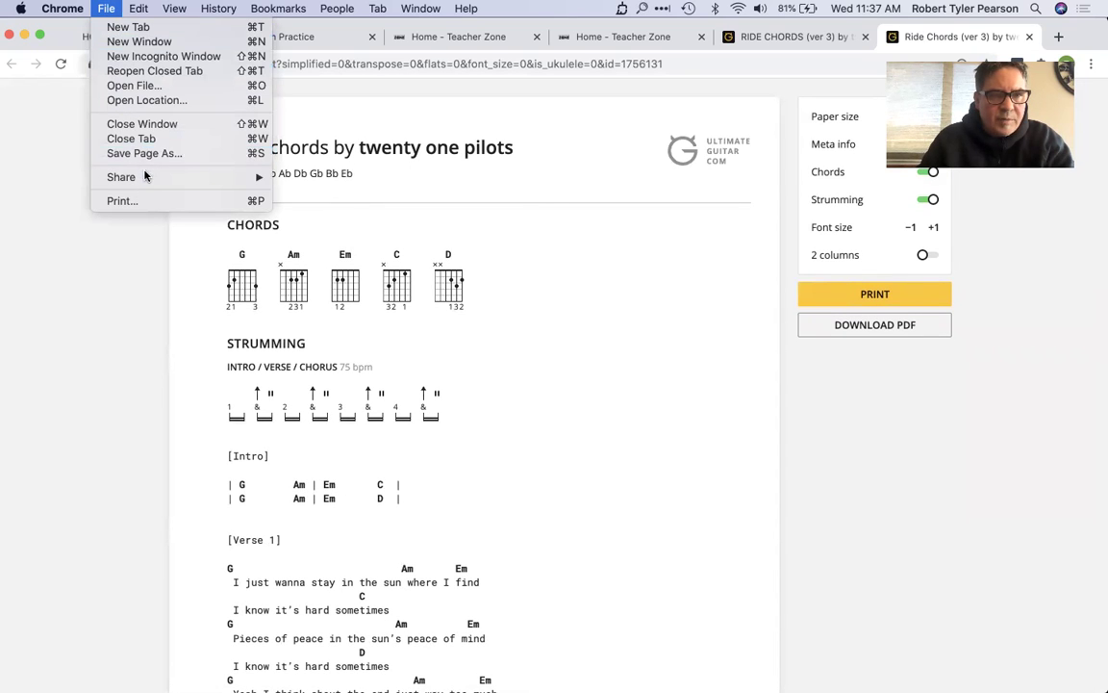
left_click(146, 200)
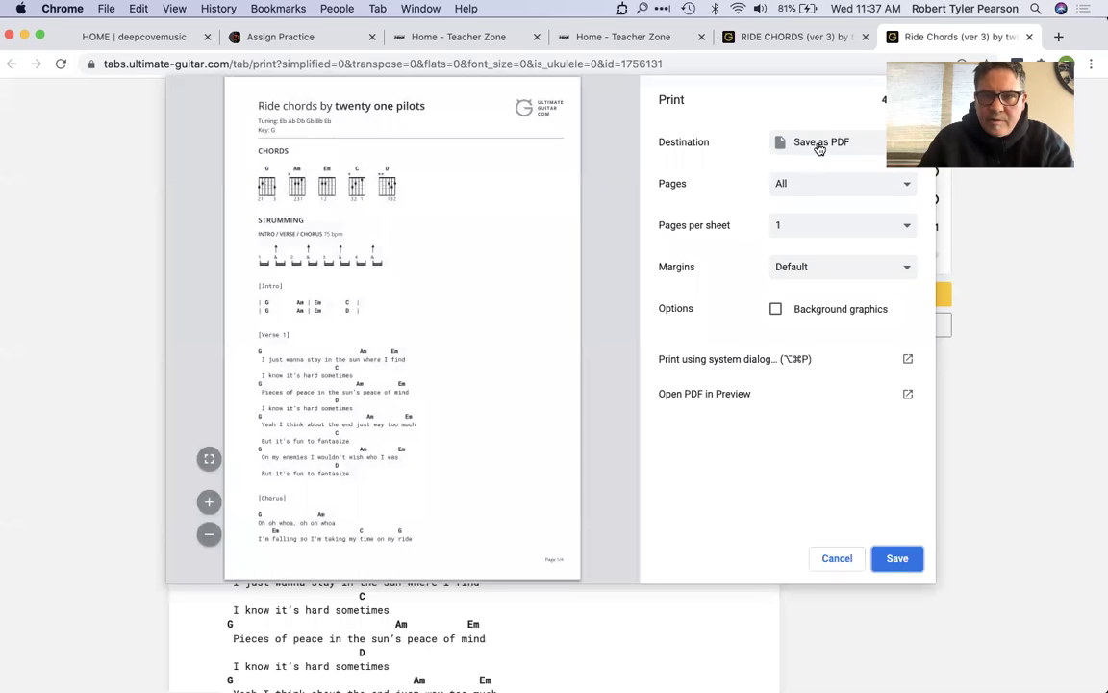
left_click(819, 144)
left_click(819, 148)
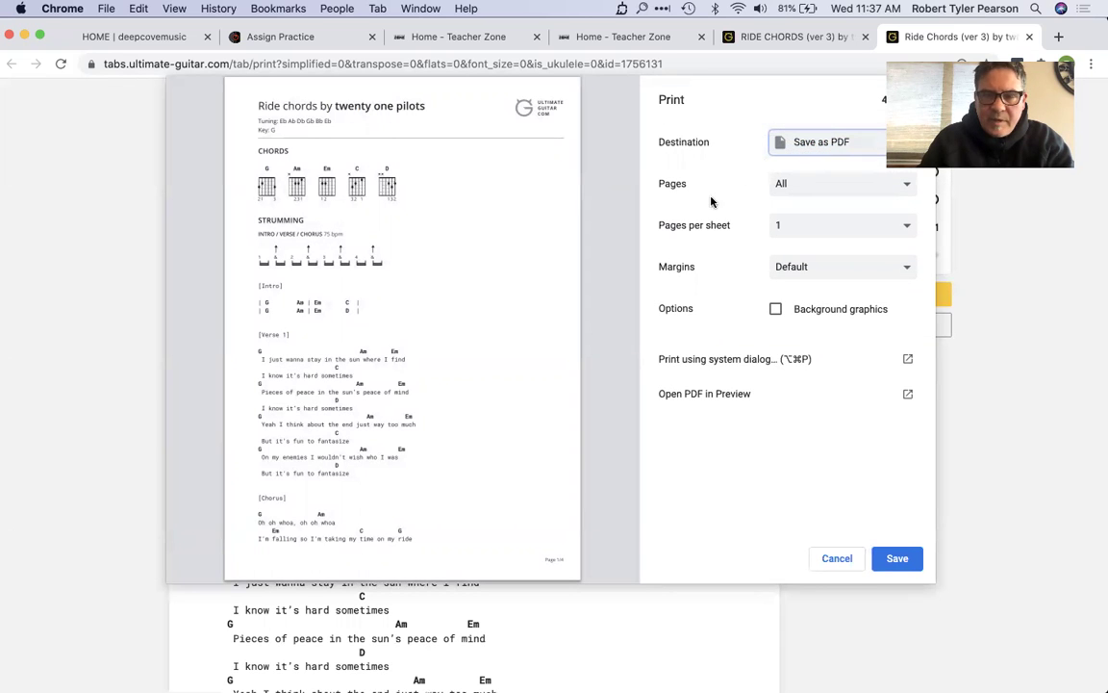
left_click(901, 559)
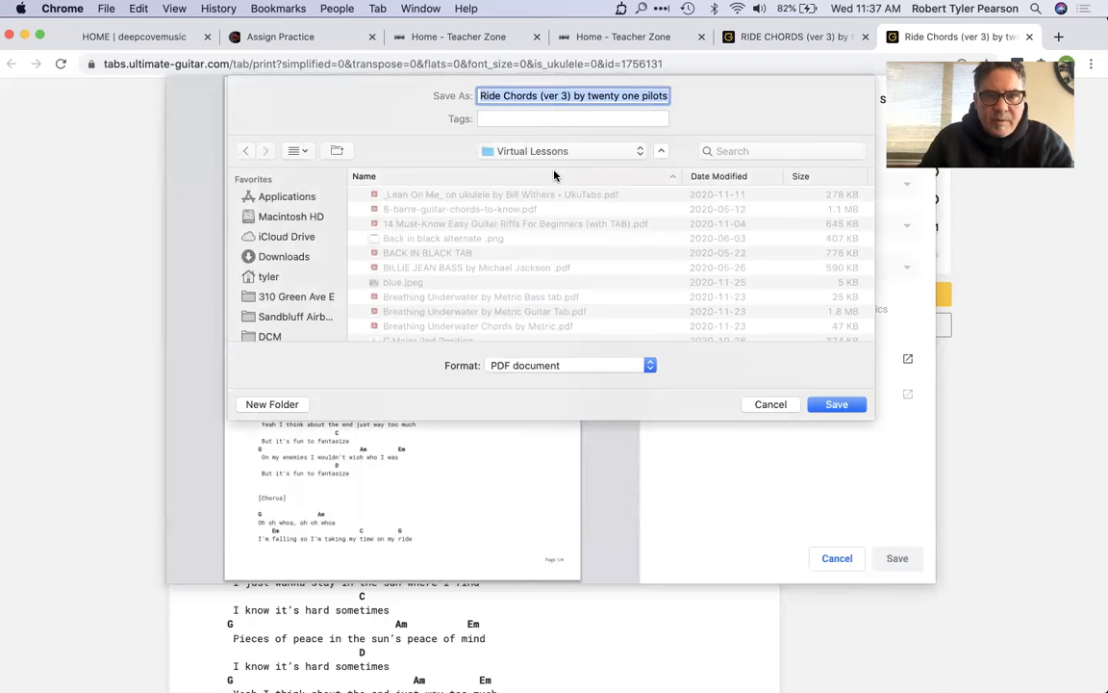
- Remove "(ver 3)" and "tabs @ Ultimate Guitar Archive" from the chord sheet's PDF file name
left_click(571, 98)
key("BackSpace")
key("BackSpace")
key("BackSpace")
key("BackSpace")
key("BackSpace")
key("BackSpace")
key("BackSpace")
key("BackSpace")
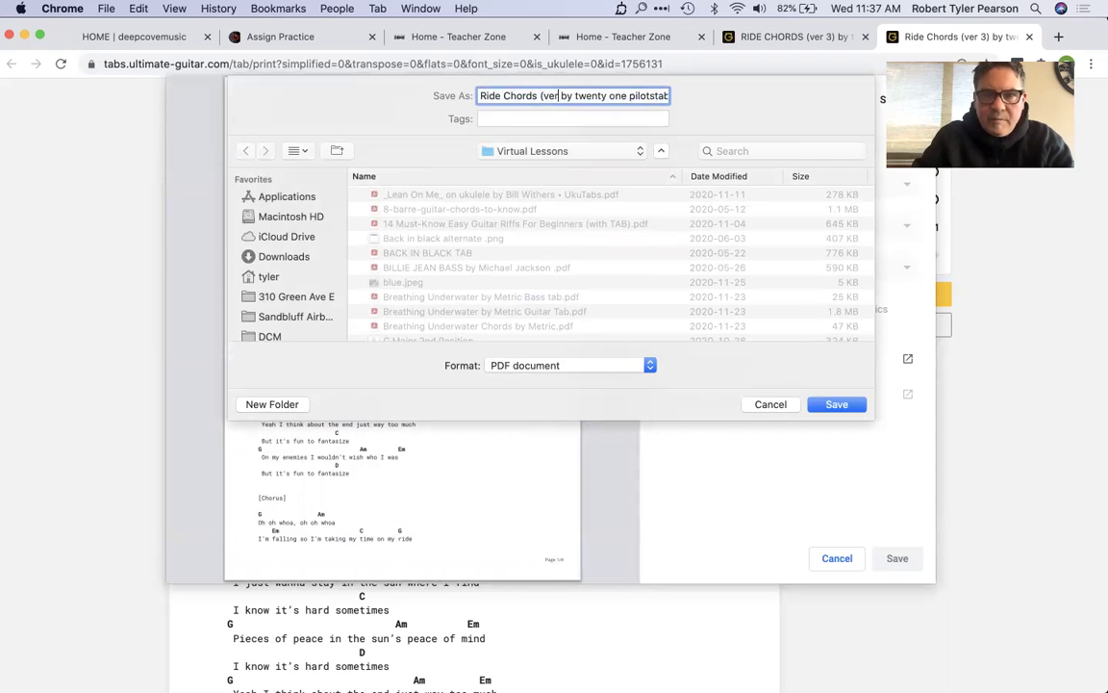
key("BackSpace")
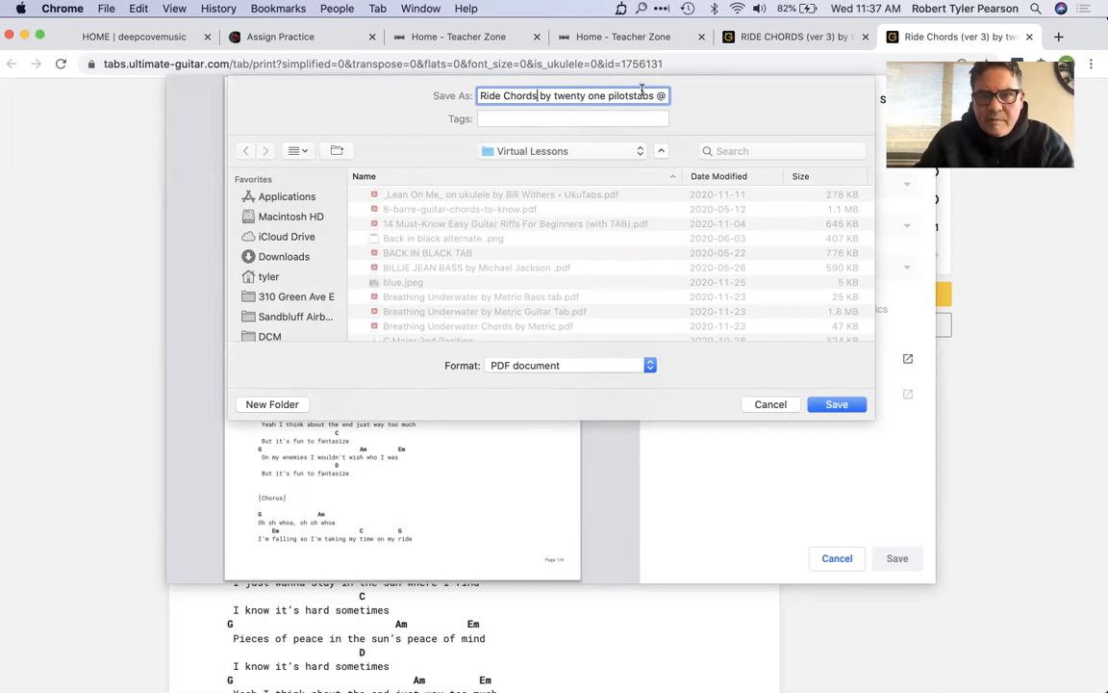
left_click_drag(632, 95, 729, 93)
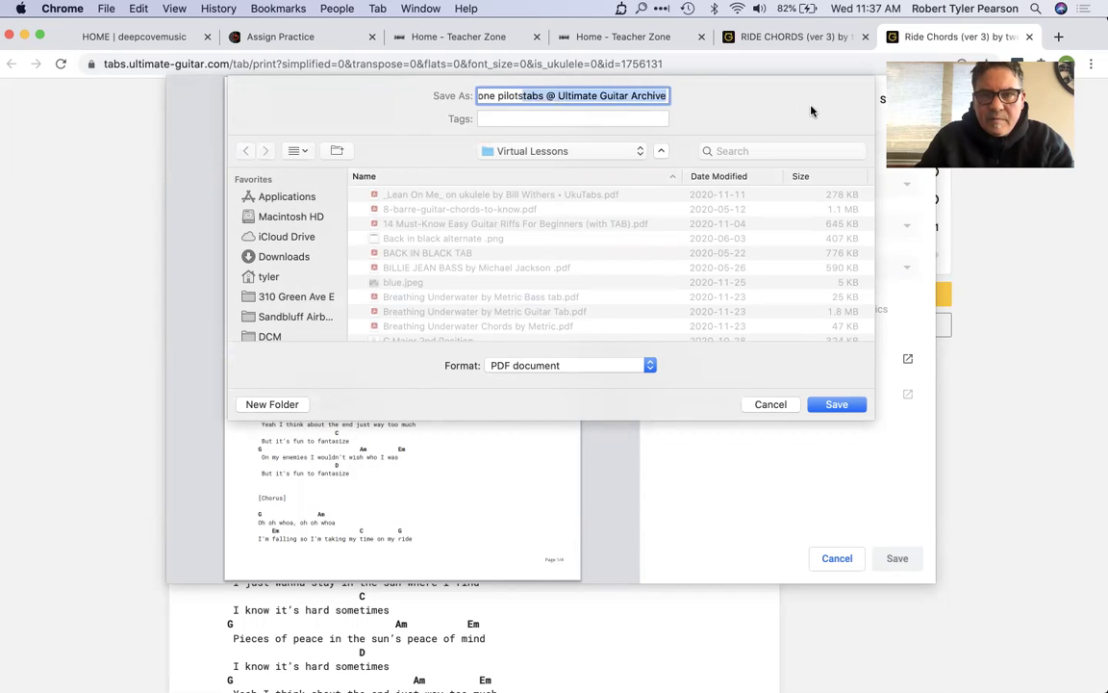
key("BackSpace")
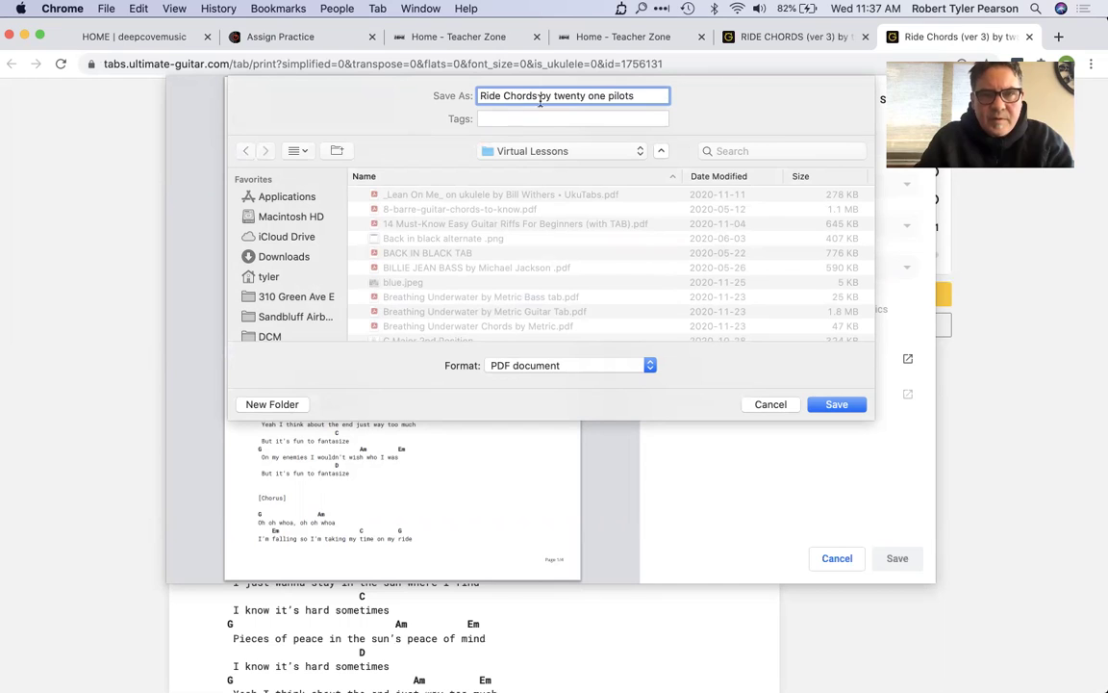
- Add "Guitar" before "Chords" in the file name and save the PDF in the Virtual Lessons folder
left_click(501, 95)
type("Guit")
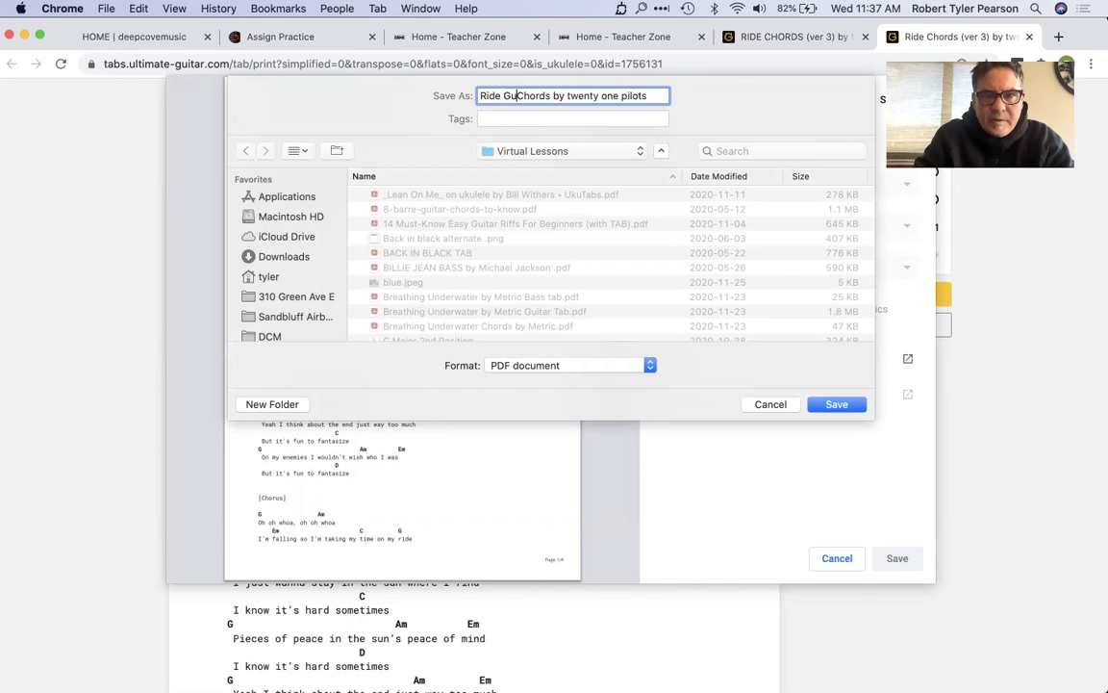
type("ar")
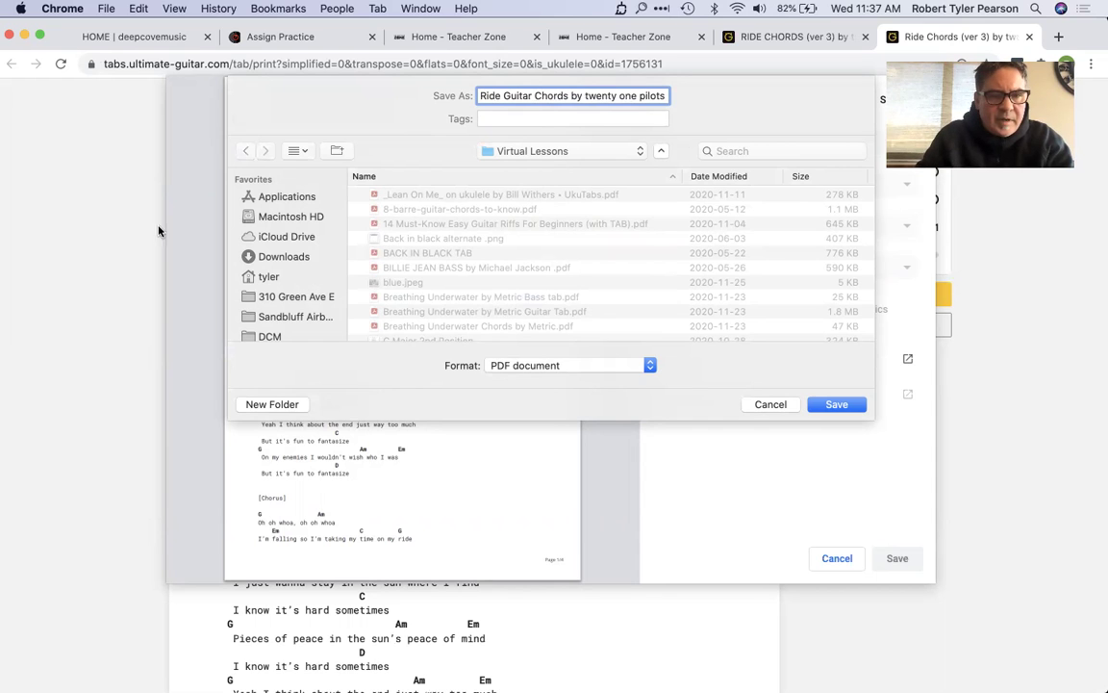
scroll(280, 244, "down", 3)
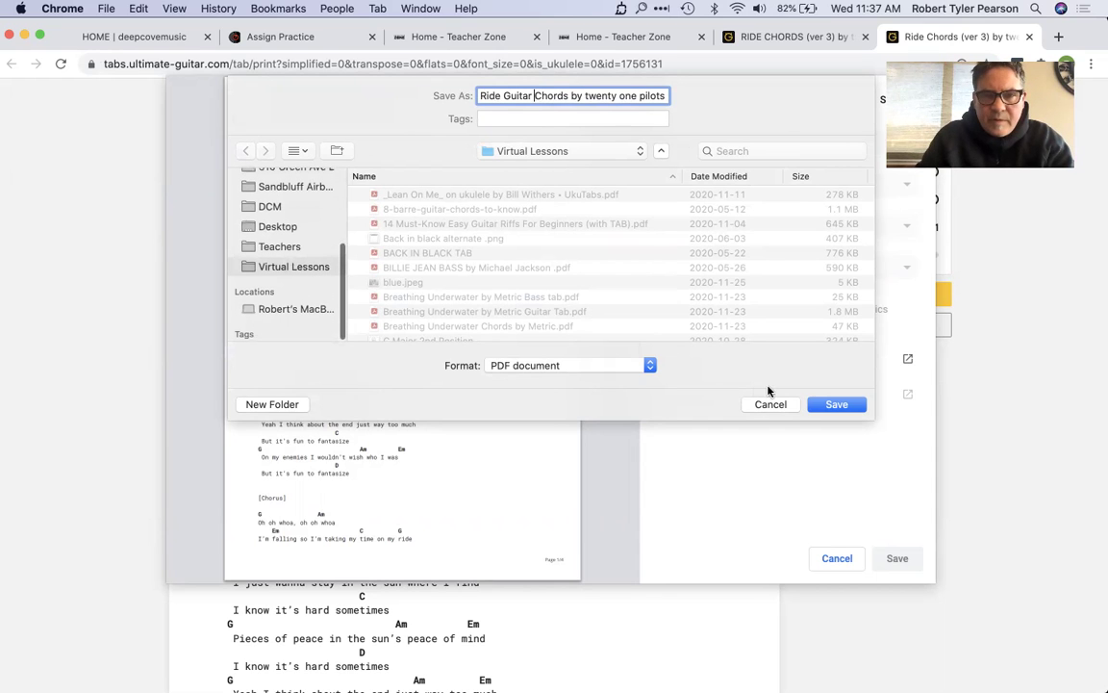
left_click(837, 405)
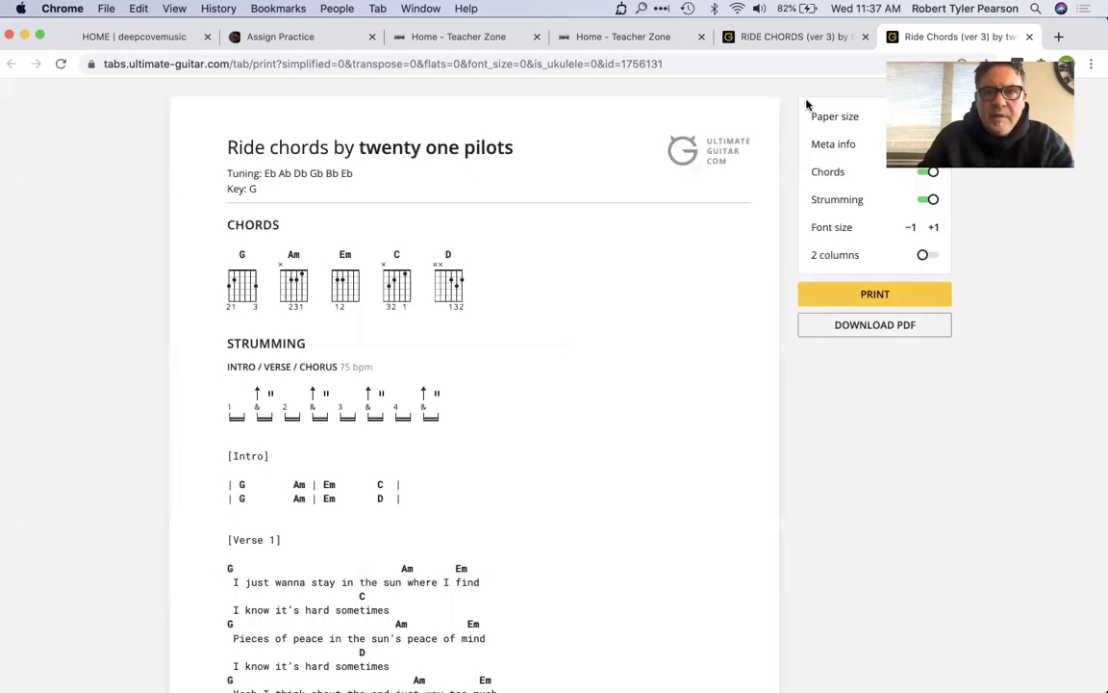
- Return to the Assign Practice page and attach Ride Guitar Chords by twenty one pilots.pdf from the Virtual Lessons folder to the practice
left_click(650, 43)
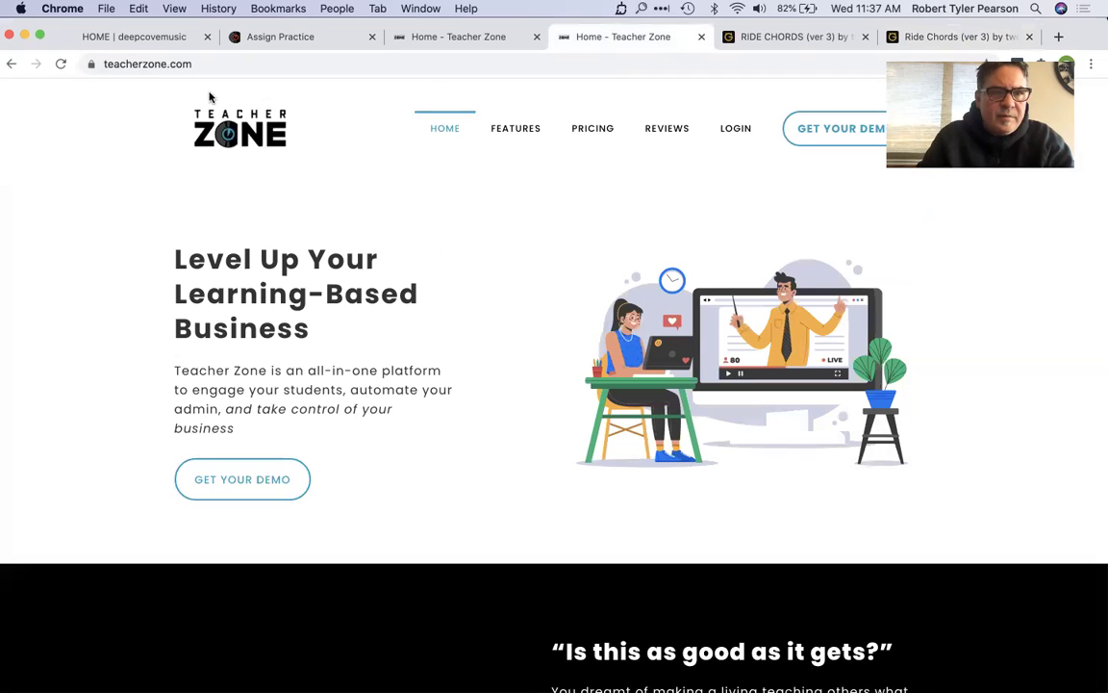
left_click(258, 38)
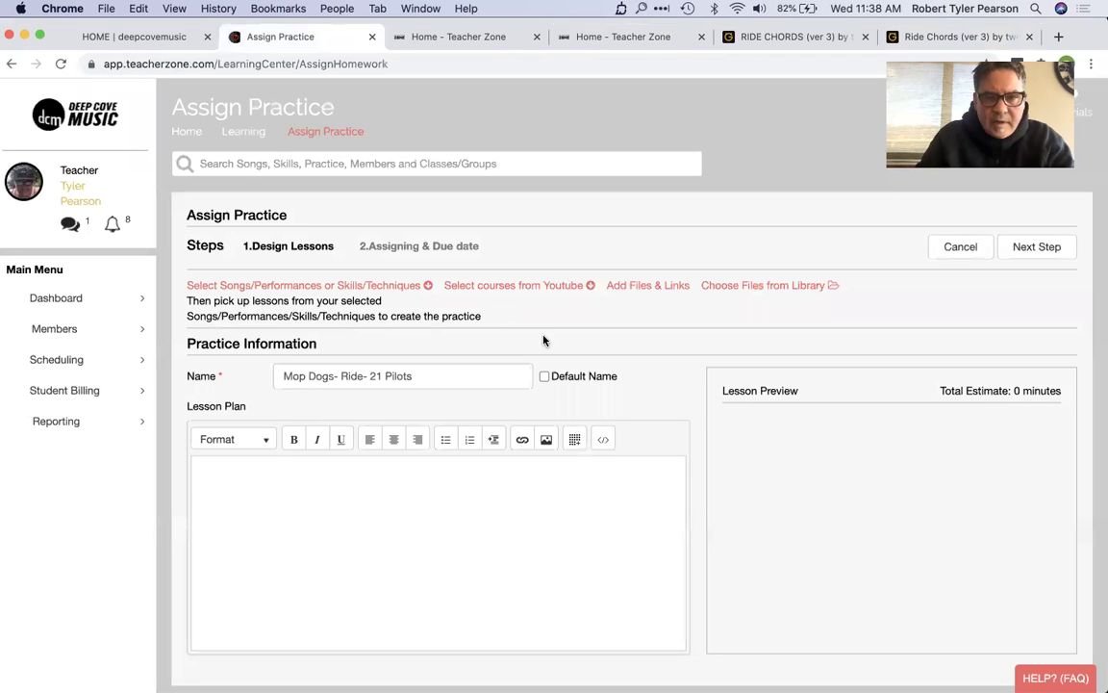
left_click(674, 286)
left_click(361, 356)
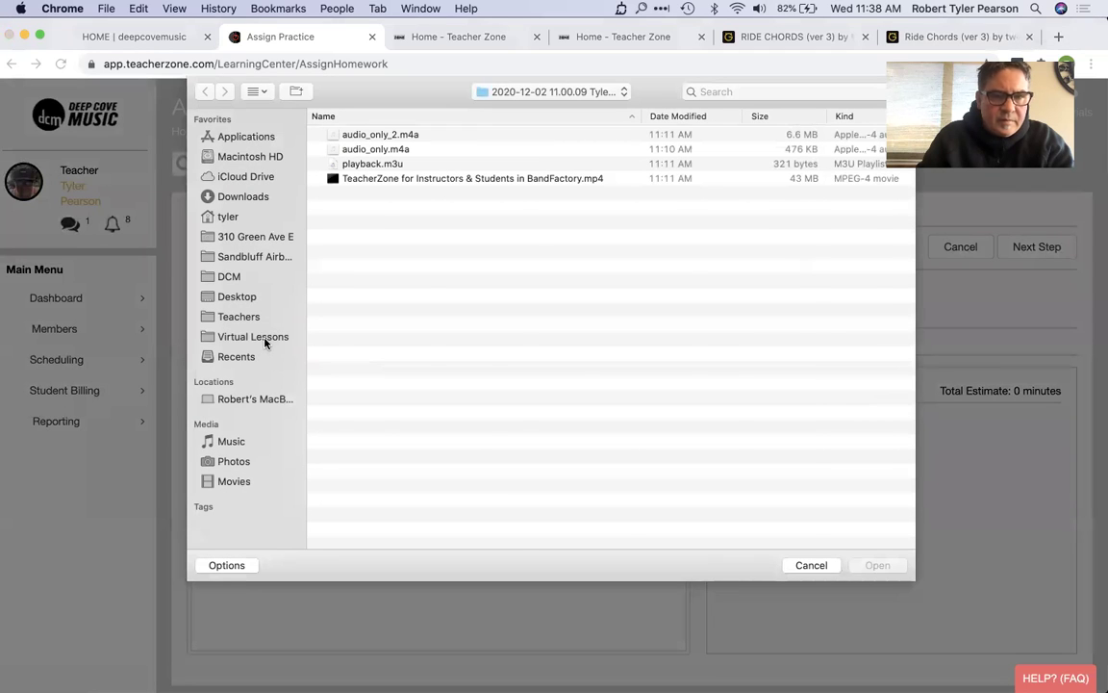
left_click(260, 337)
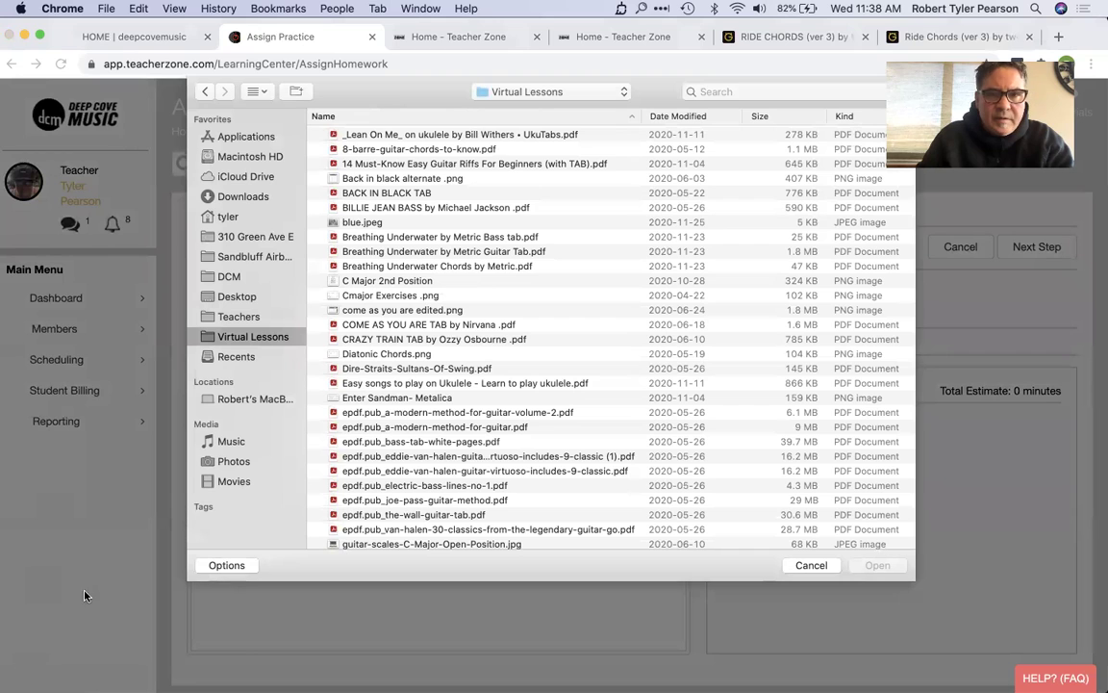
left_click(674, 117)
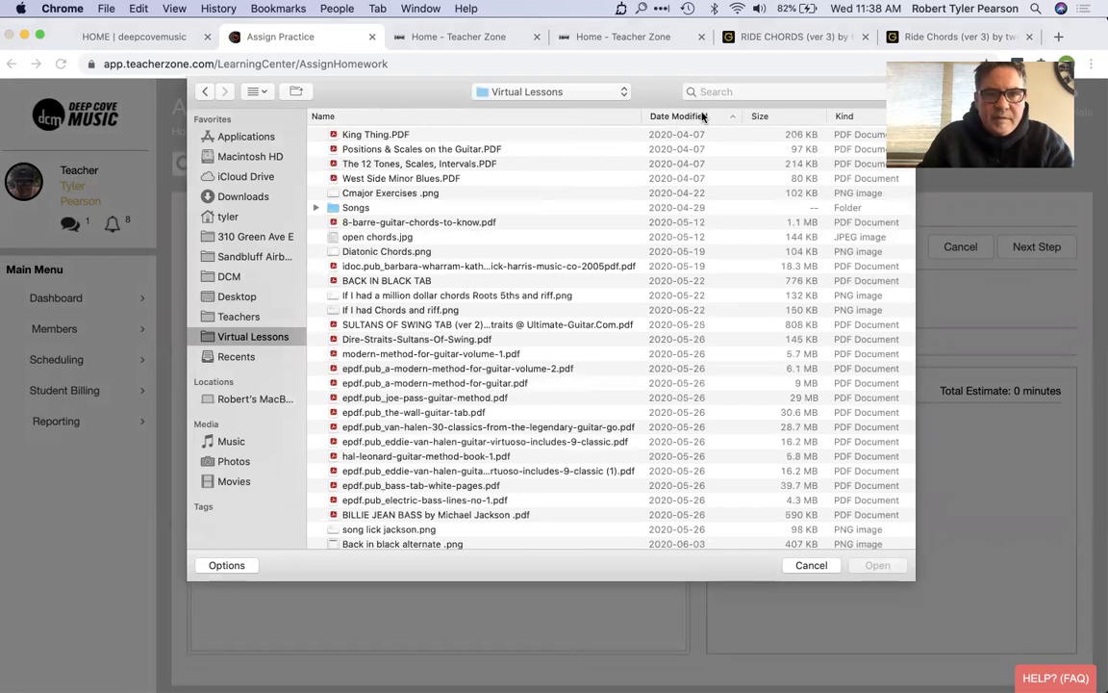
left_click(693, 119)
left_click(471, 135)
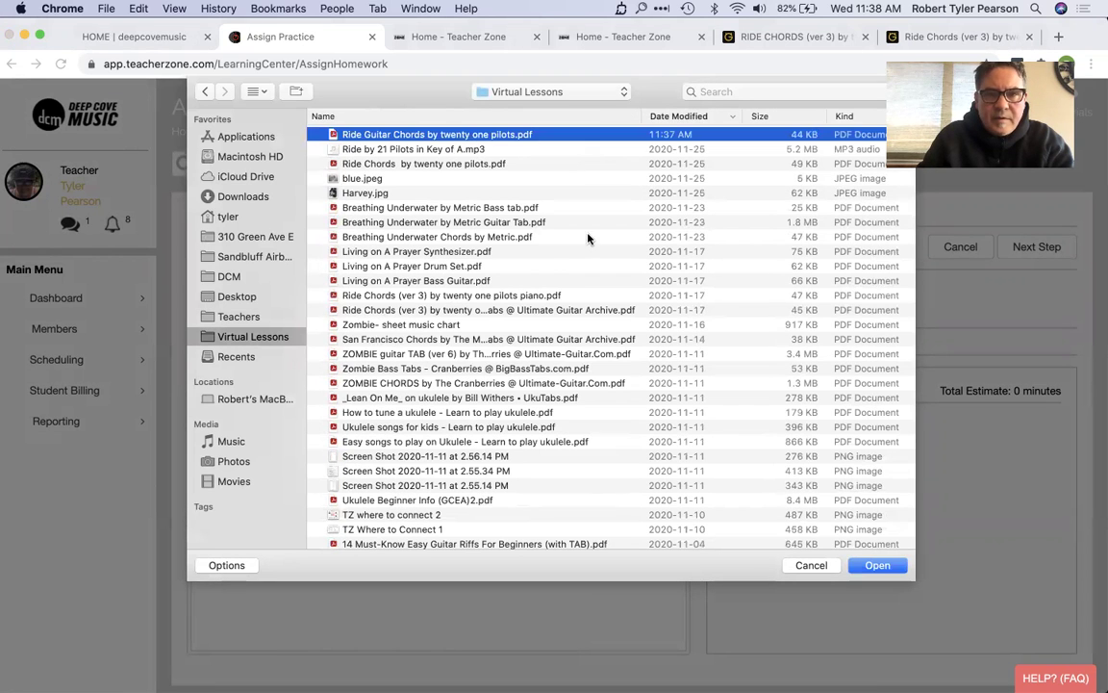
left_click(877, 566)
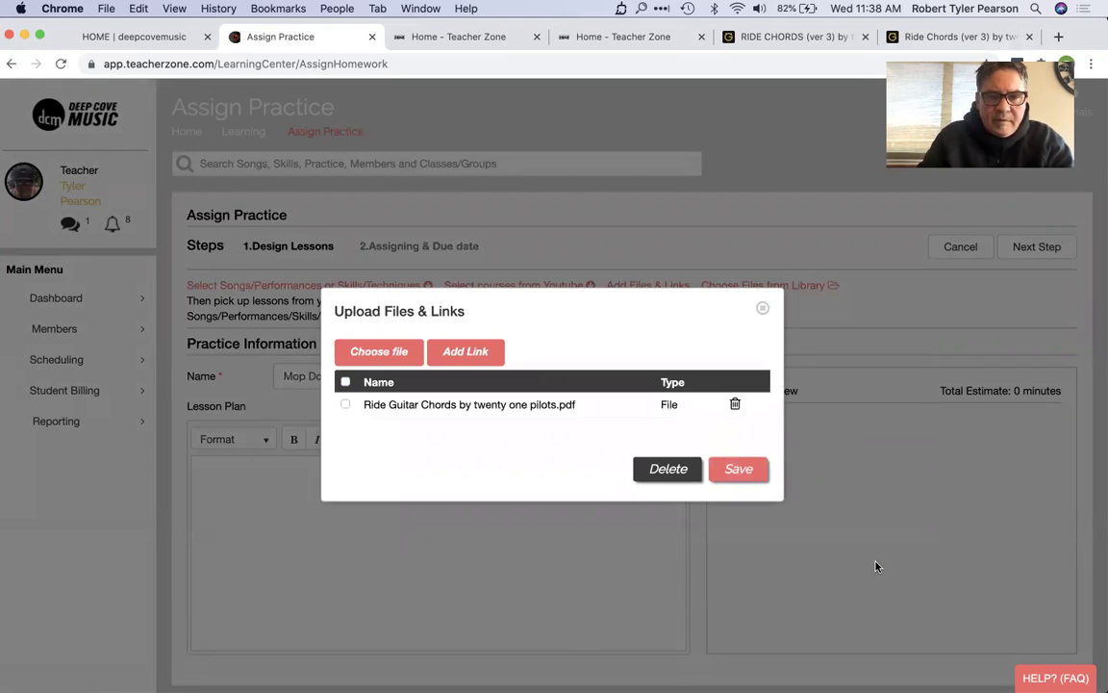
left_click(346, 404)
left_click(740, 468)
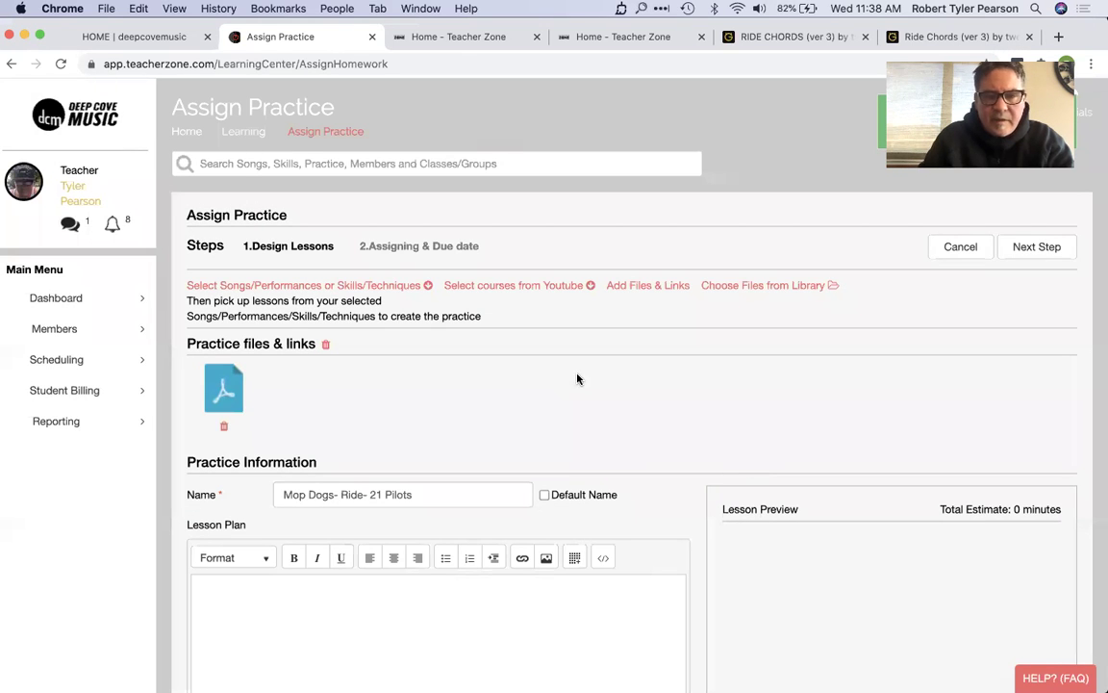
- Return to the Ride chords song page, show the piano chord diagrams and transpose them up one semitone to start on G
left_click(794, 36)
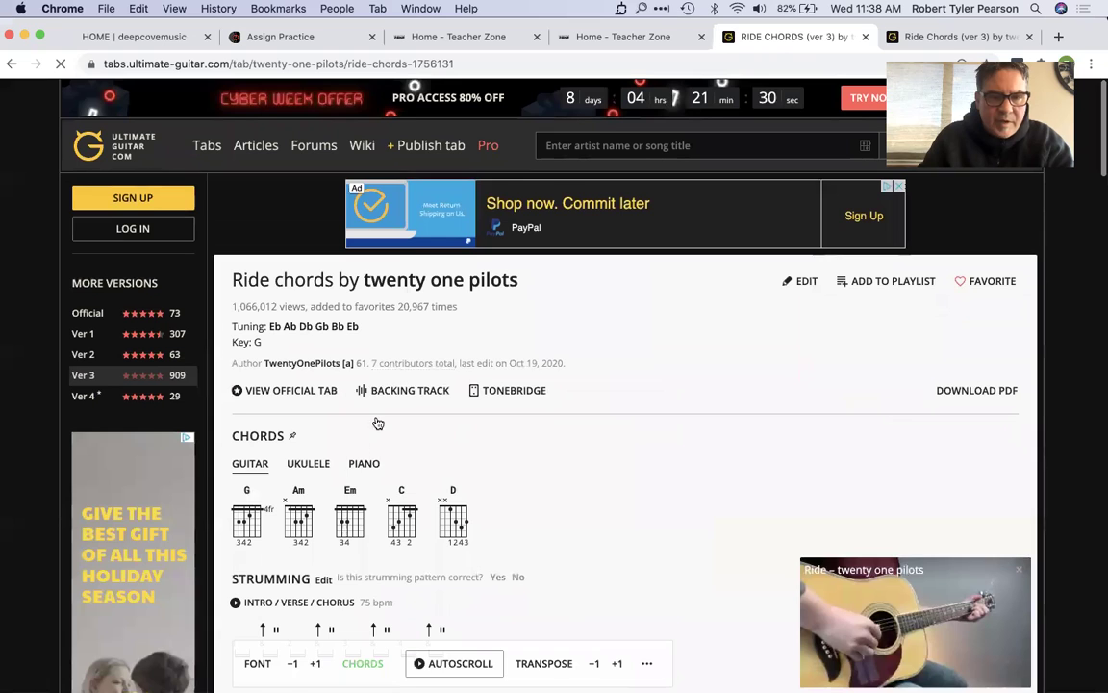
left_click(366, 466)
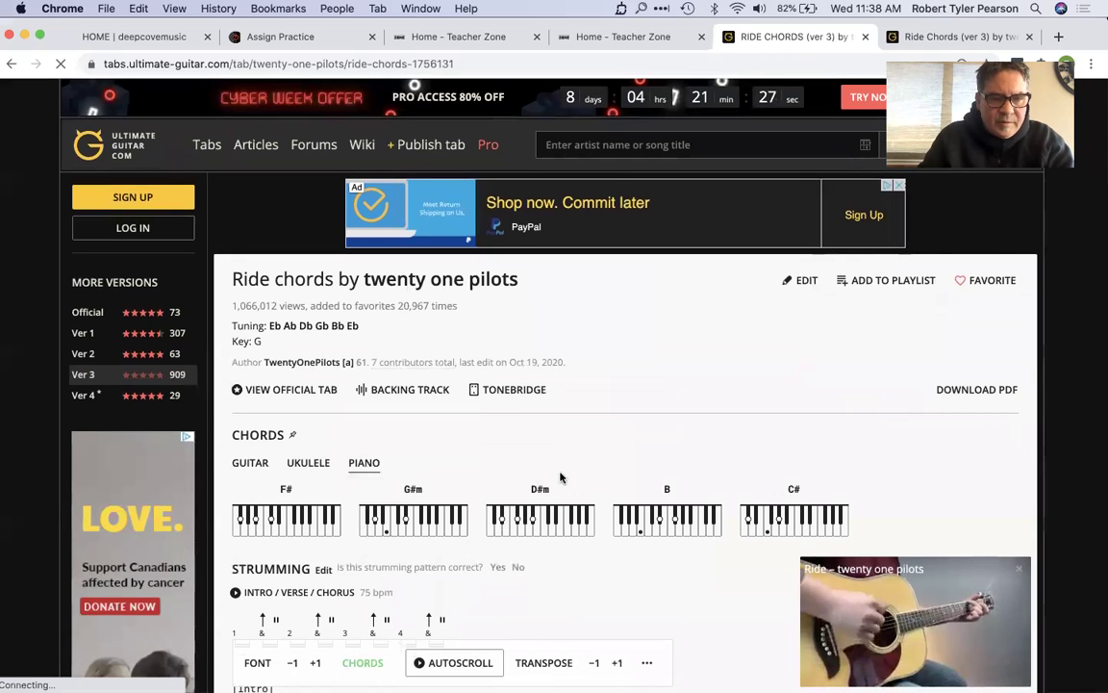
scroll(710, 550, "down", 2)
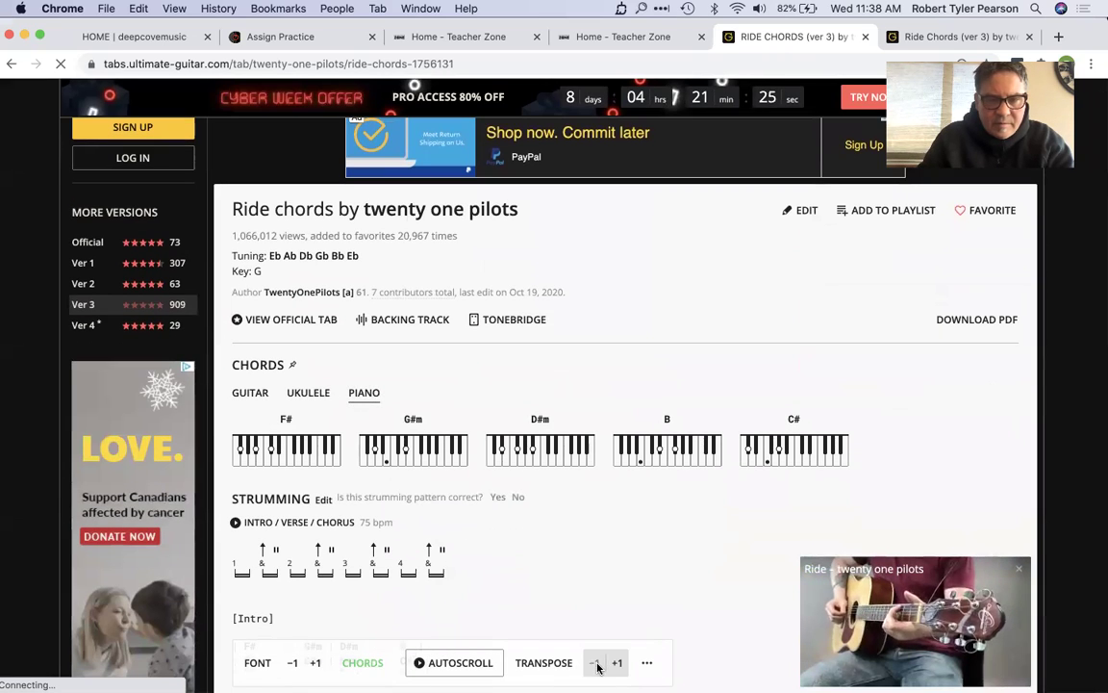
left_click(602, 664)
left_click(615, 663)
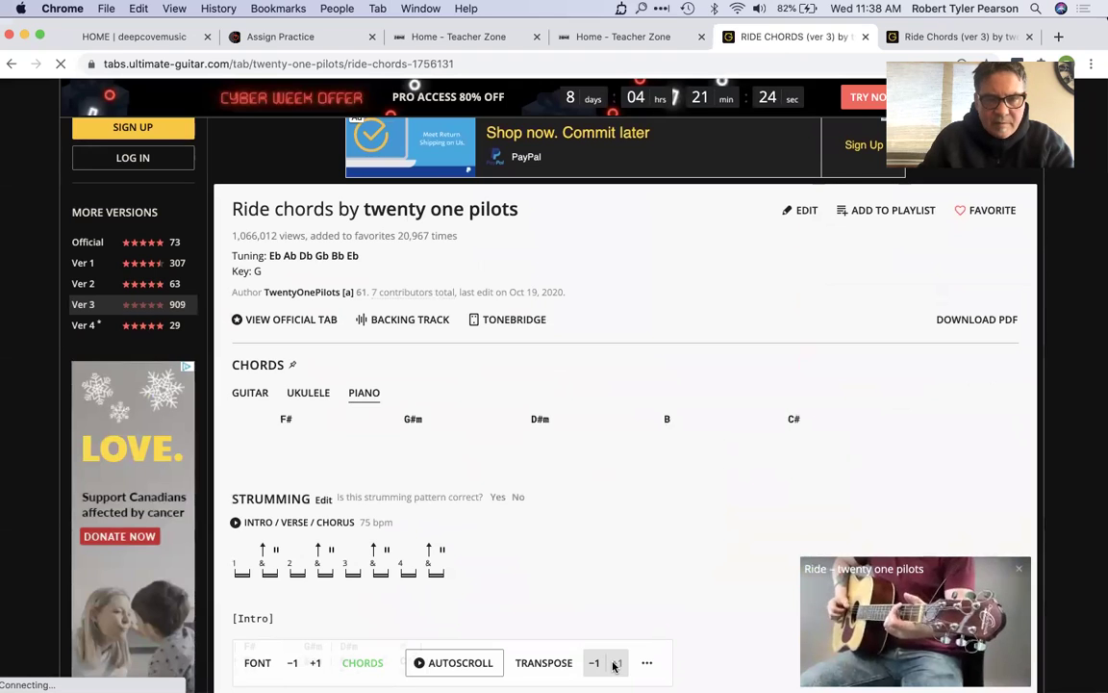
left_click(616, 663)
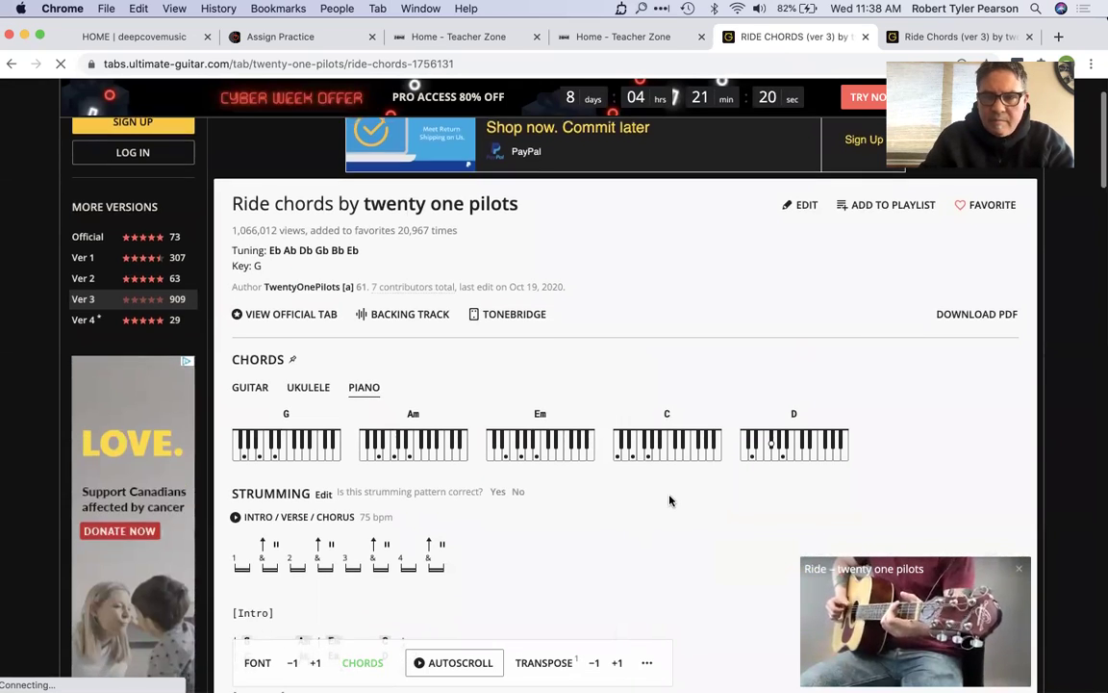
- Open the printable version of the Ride piano chord sheet from the end of the song page
scroll(671, 500, "down", 20)
scroll(670, 501, "down", 8)
scroll(722, 411, "up", 3)
left_click(896, 218)
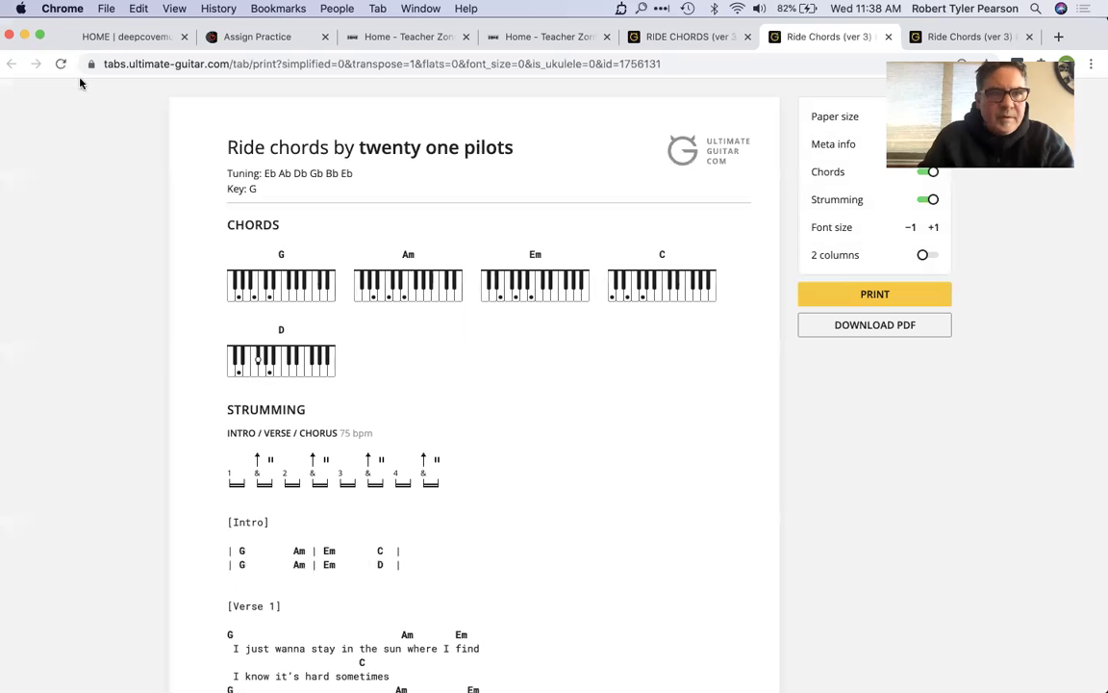
- Print the piano chord sheet with Save as PDF as the destination and proceed to saving the file
left_click(106, 9)
left_click(139, 200)
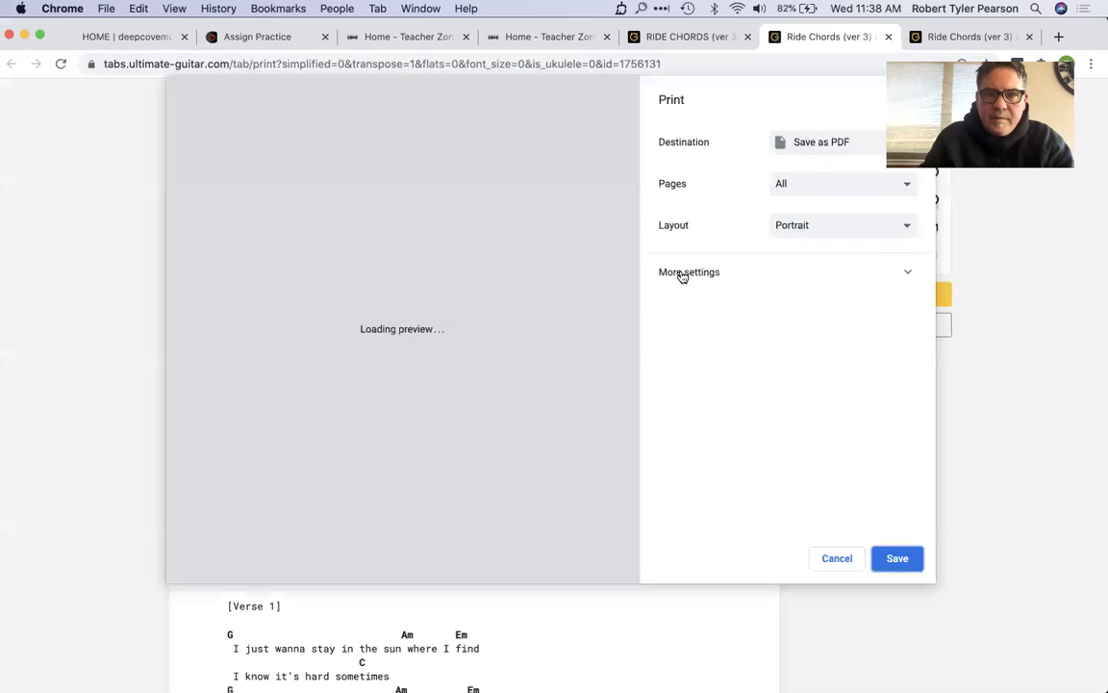
left_click(683, 274)
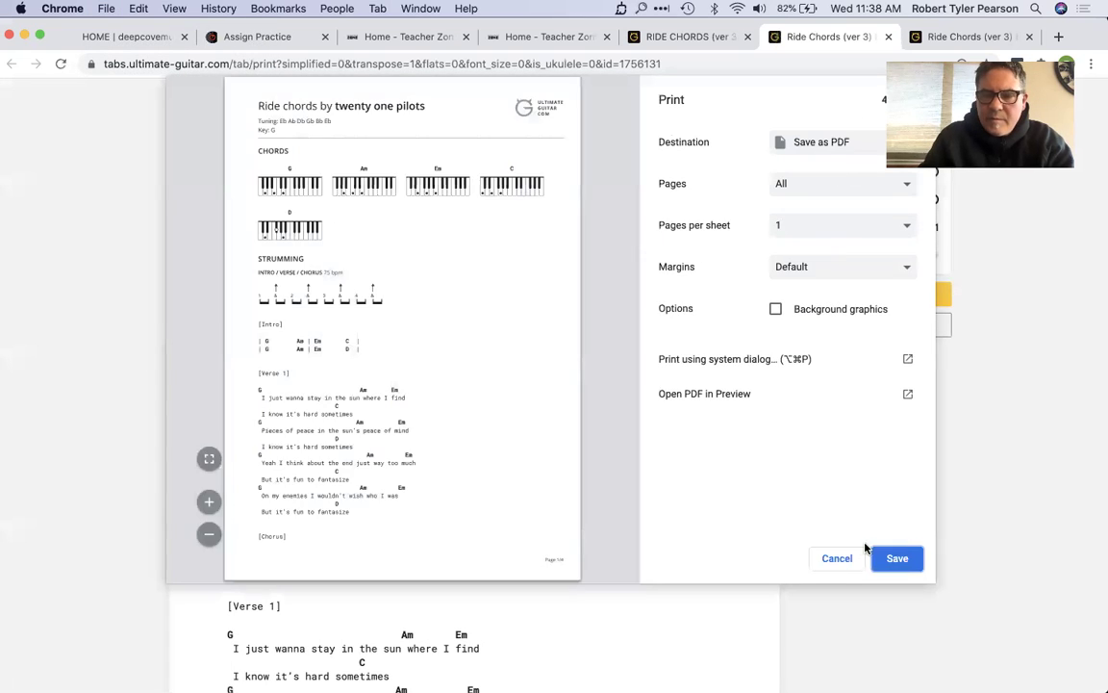
left_click(898, 560)
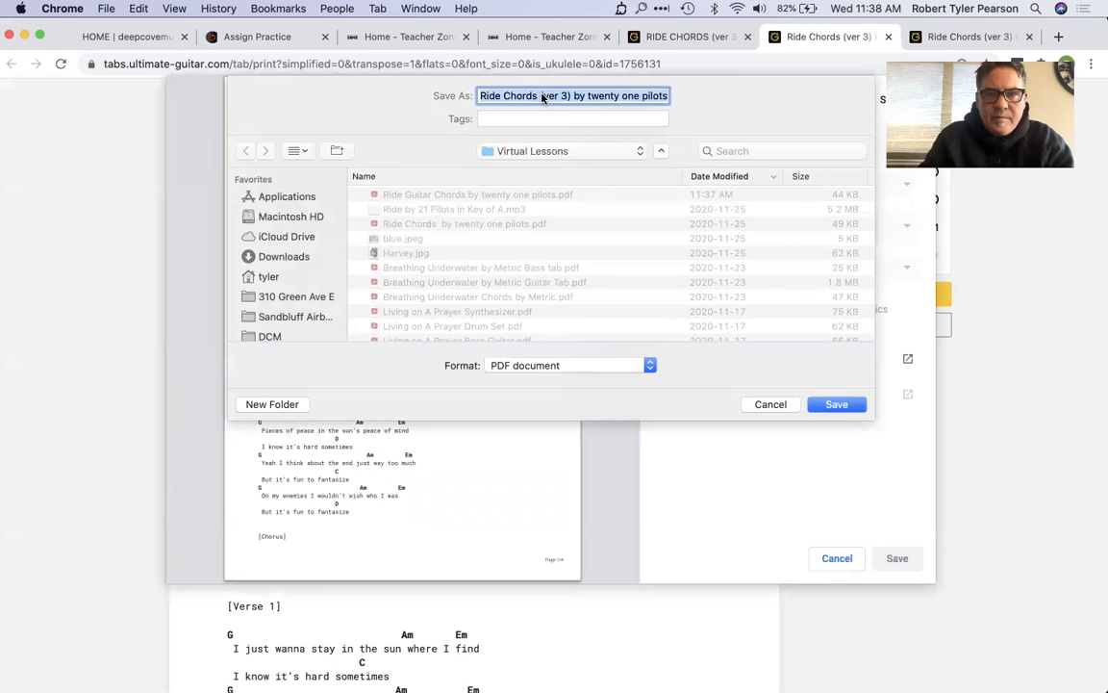
- Remove "(ver 3)" from the file name, add "Piano" before "Chords" and save the PDF in the Virtual Lessons folder
left_click(570, 96)
key("BackSpace")
key("BackSpace")
key("BackSpace")
key("BackSpace")
key("BackSpace")
key("BackSpace")
key("BackSpace")
key("BackSpace")
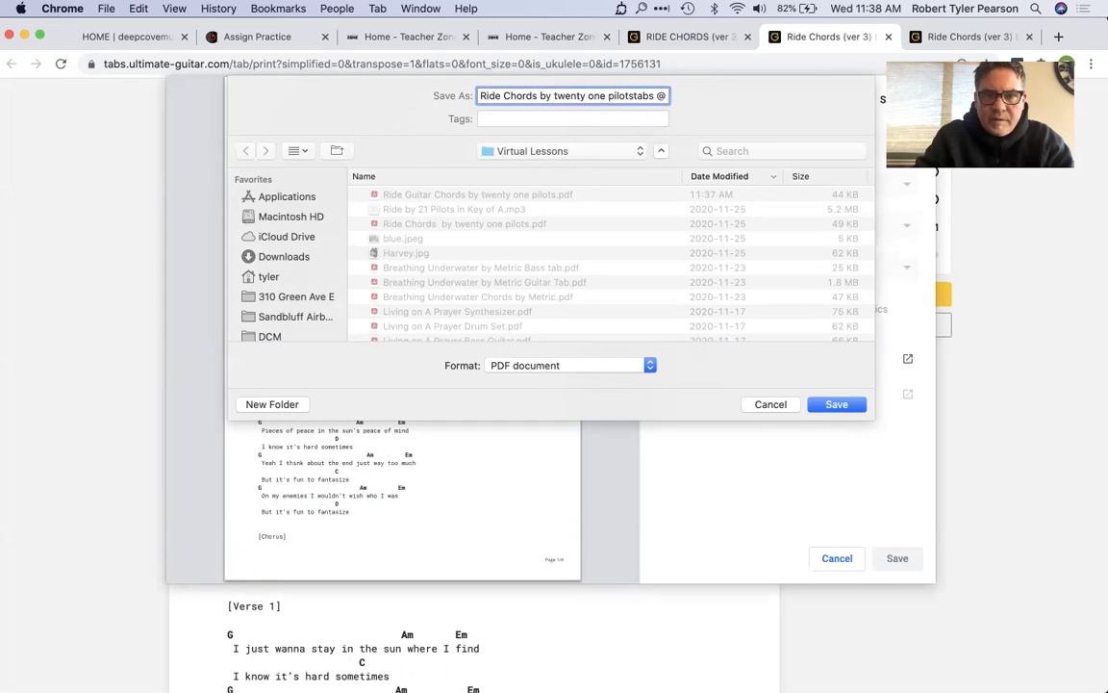
left_click(505, 96)
type("Piano")
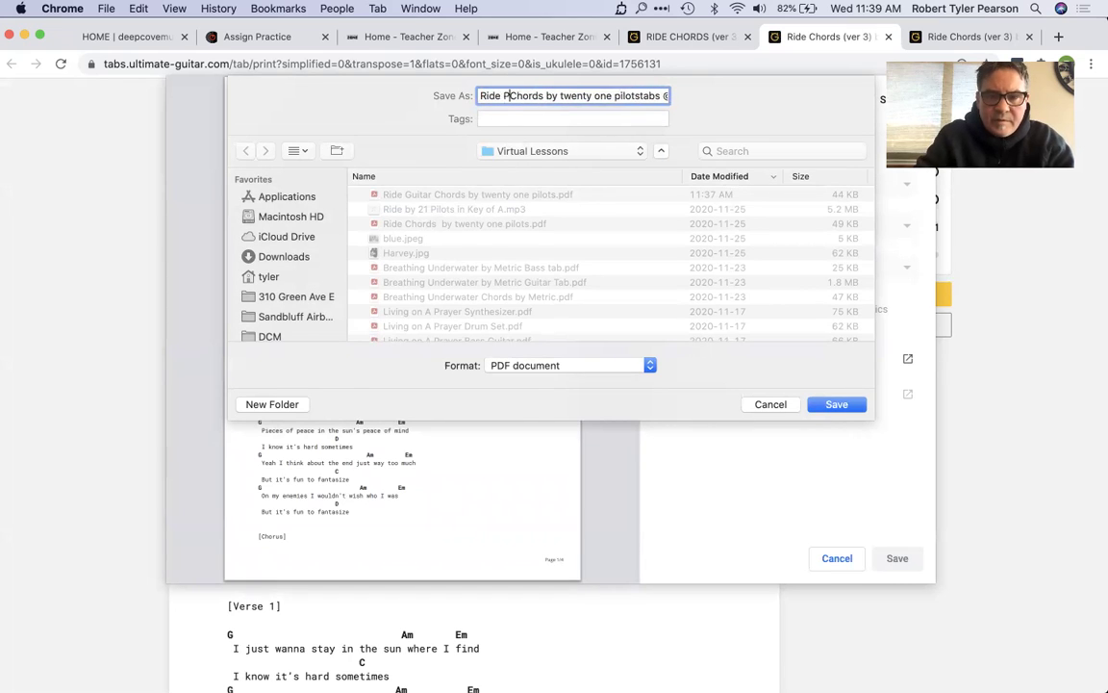
key("Return")
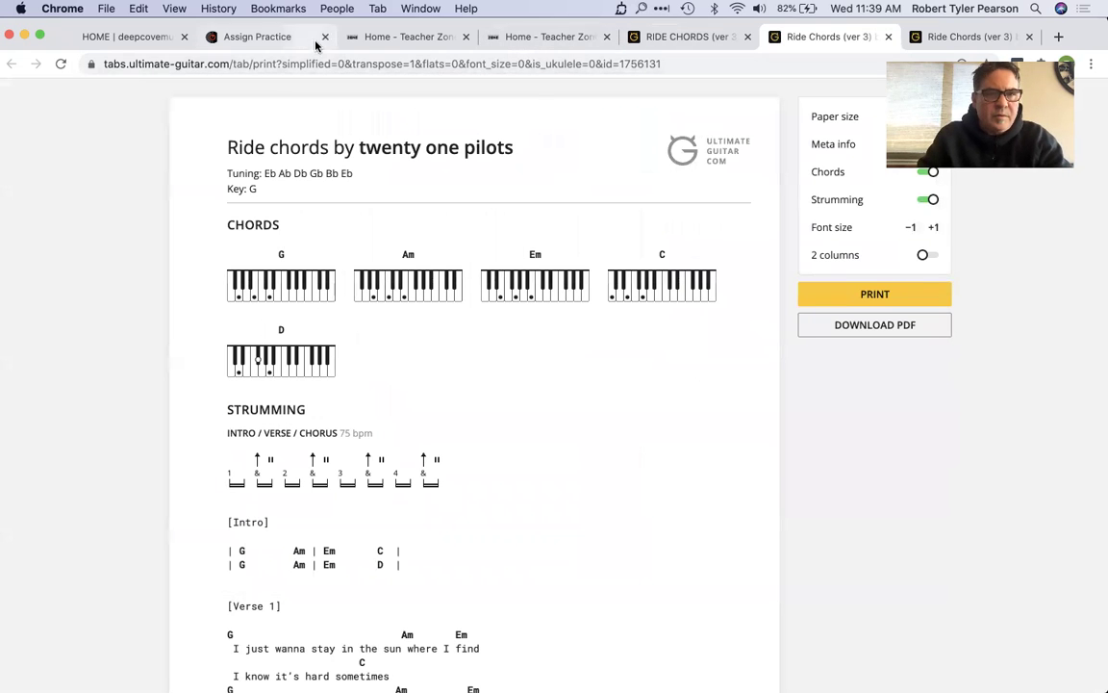
- Return to the Assign Practice page and attach the Ride Piano Chords PDF from the Virtual Lessons folder to the practice
left_click(271, 37)
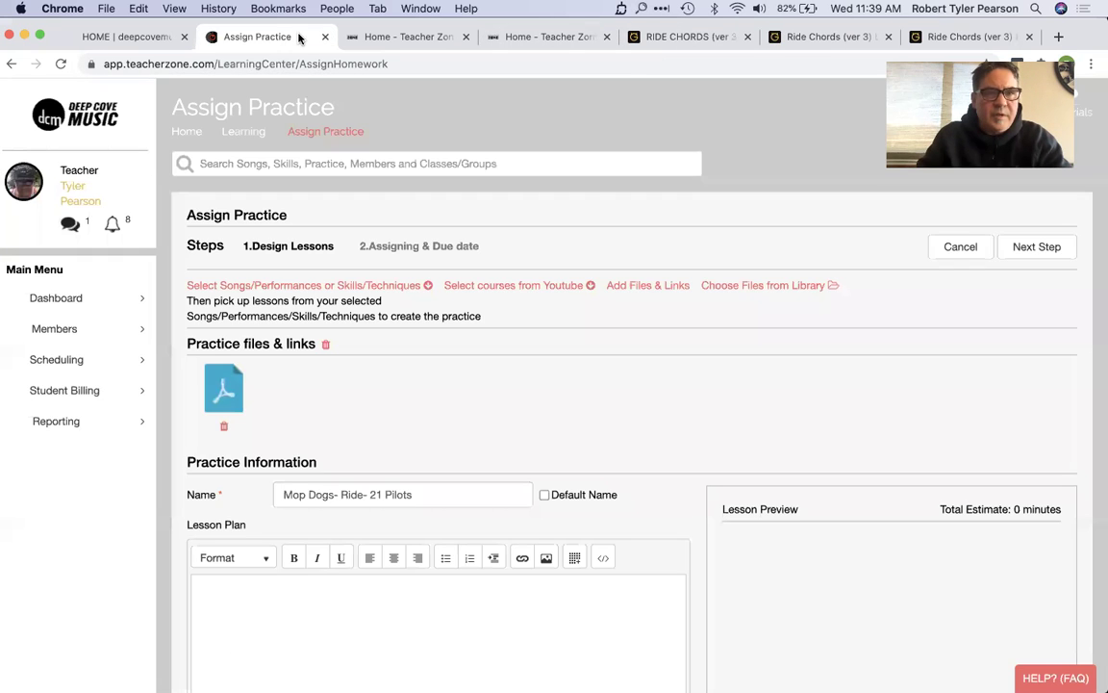
left_click(627, 286)
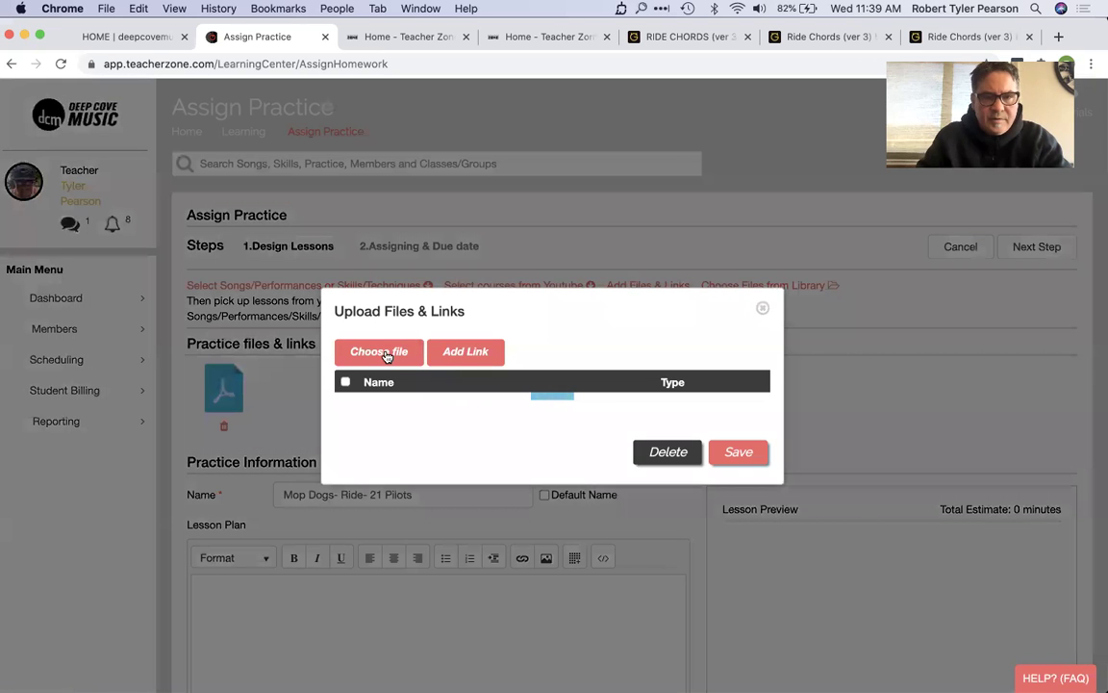
left_click(376, 358)
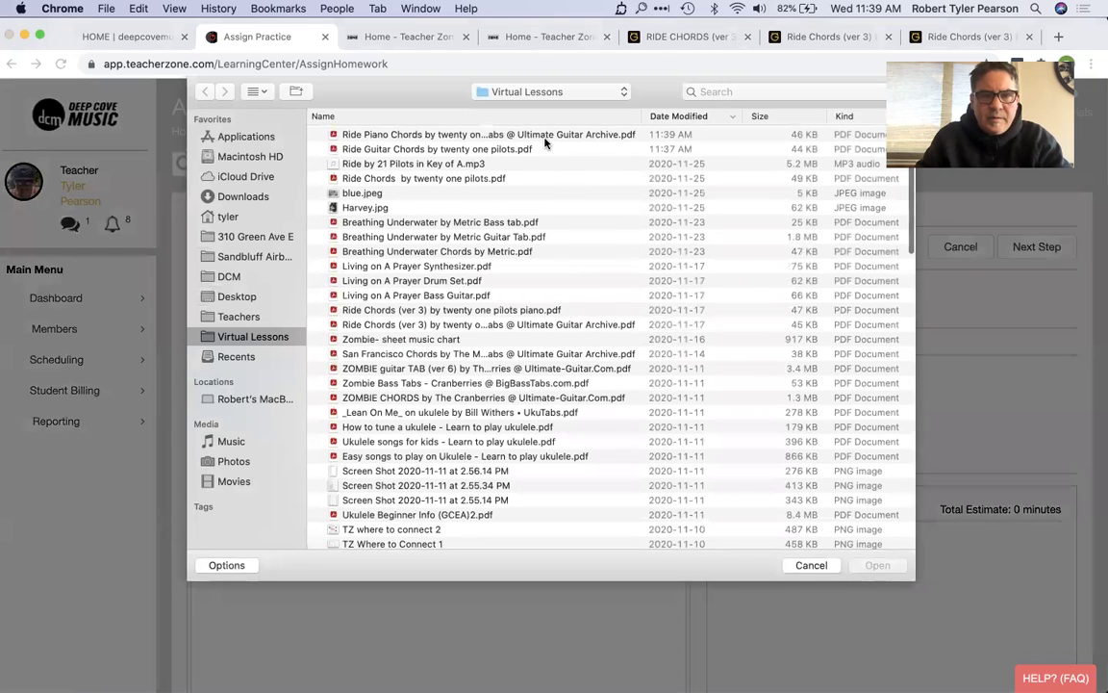
left_click(544, 136)
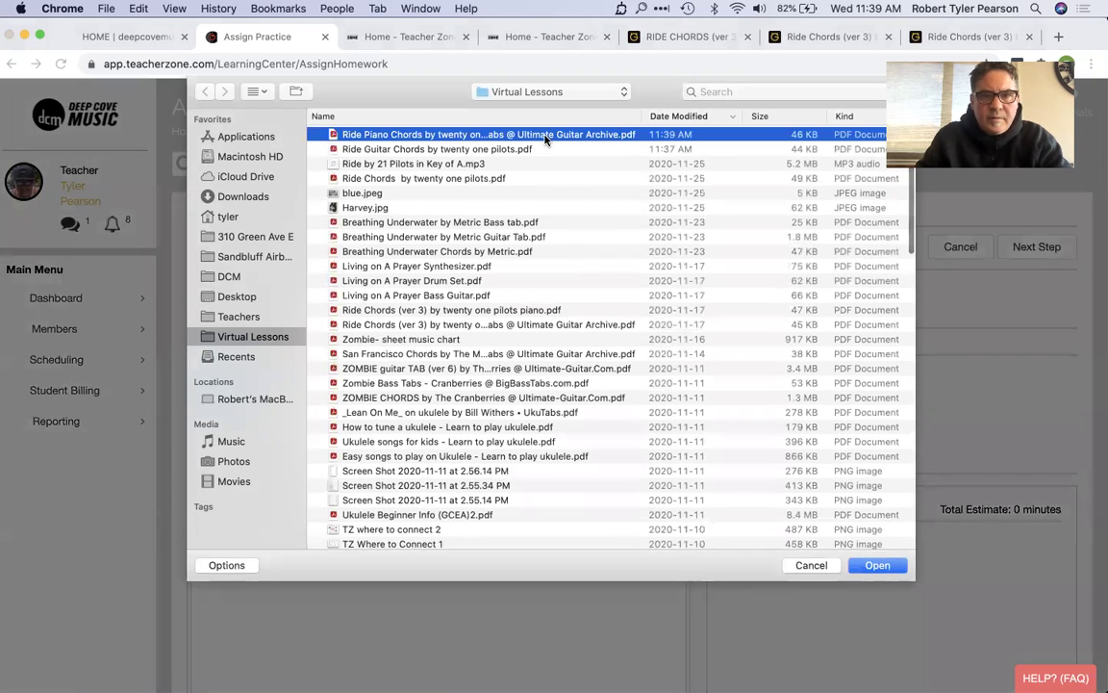
left_click(878, 566)
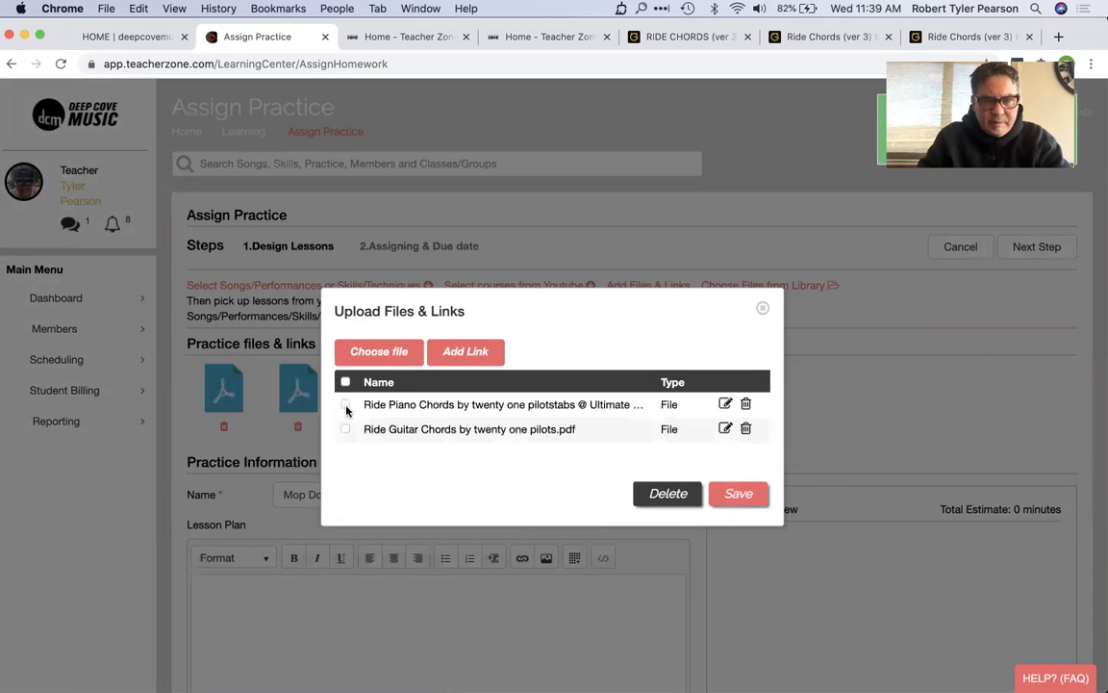
left_click(346, 405)
left_click(738, 495)
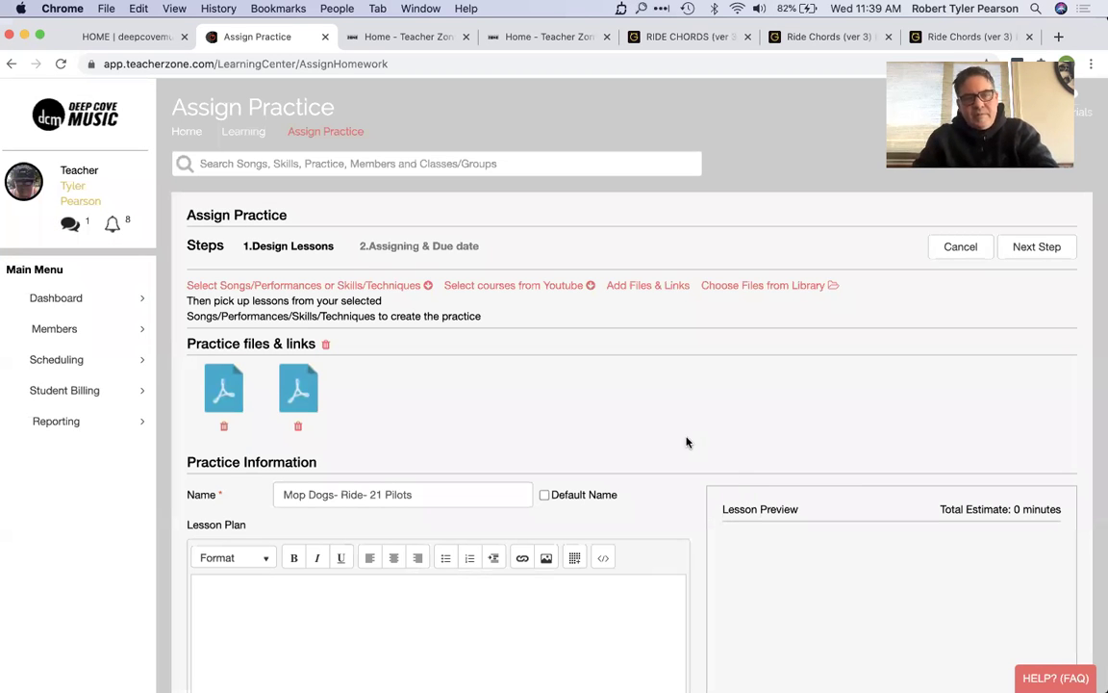
- Search the YouTube courses for "ride" and pick the "twenty one pilots - Ride (Official Video)" lesson for the practice
left_click(535, 288)
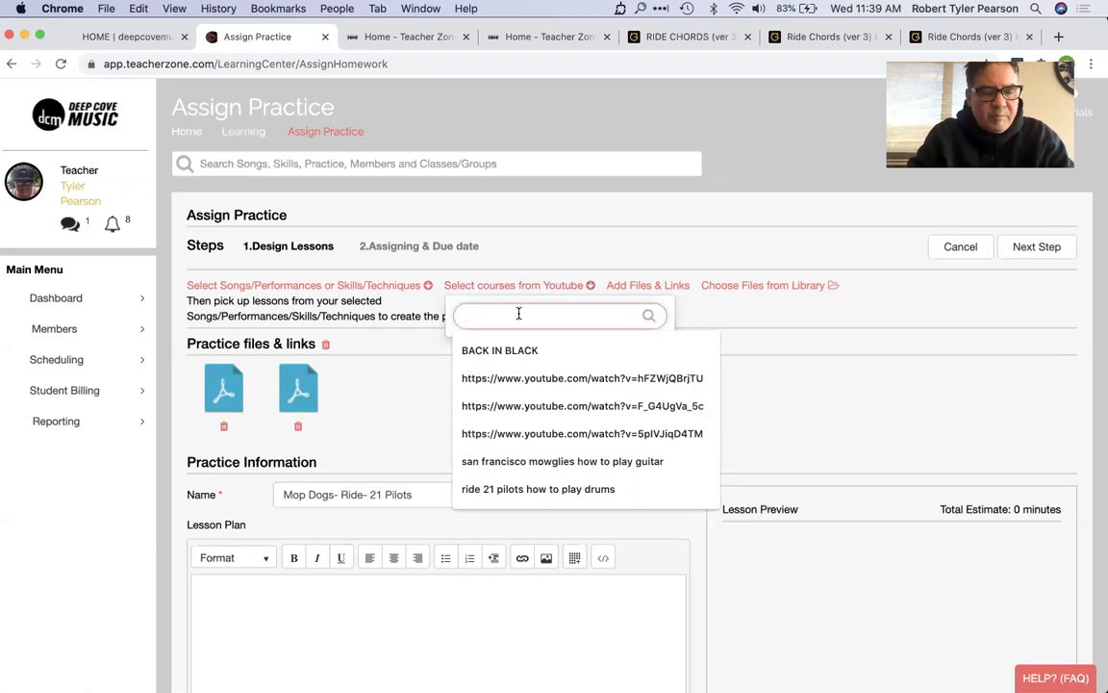
type("ride")
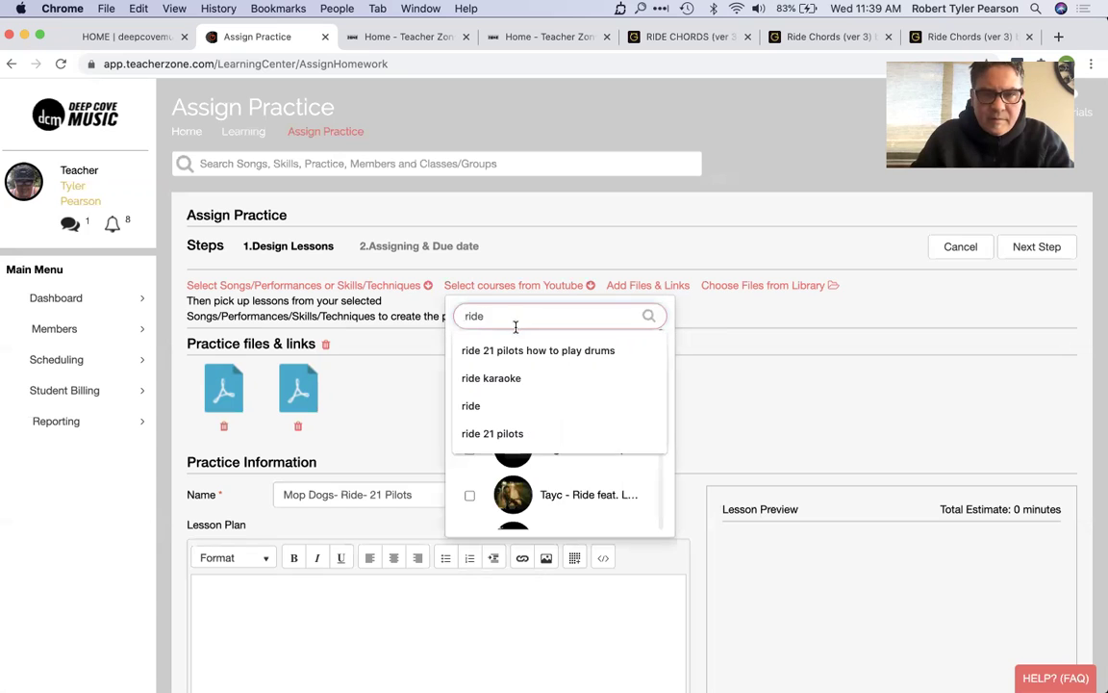
mouse_move(637, 508)
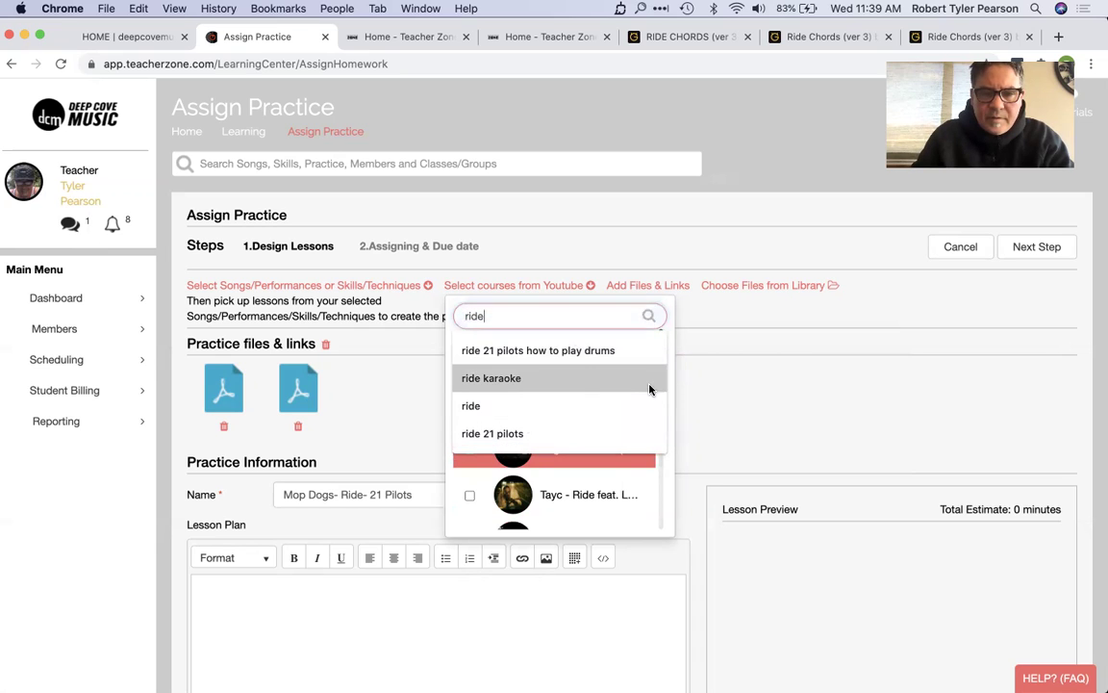
left_click(549, 421)
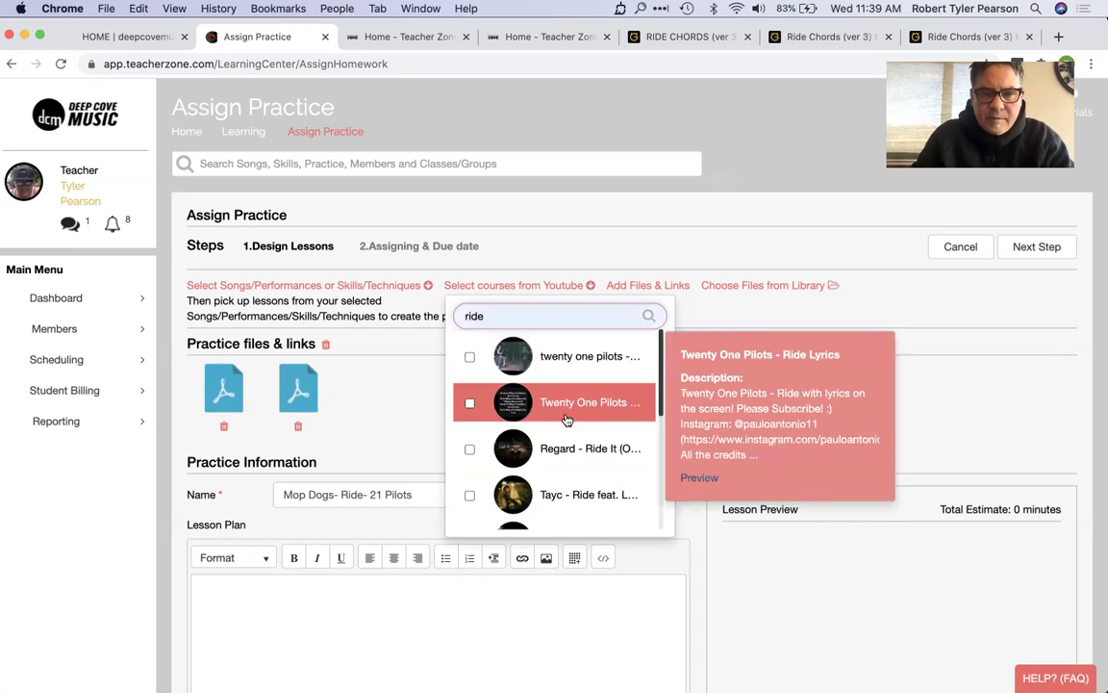
left_click(547, 362)
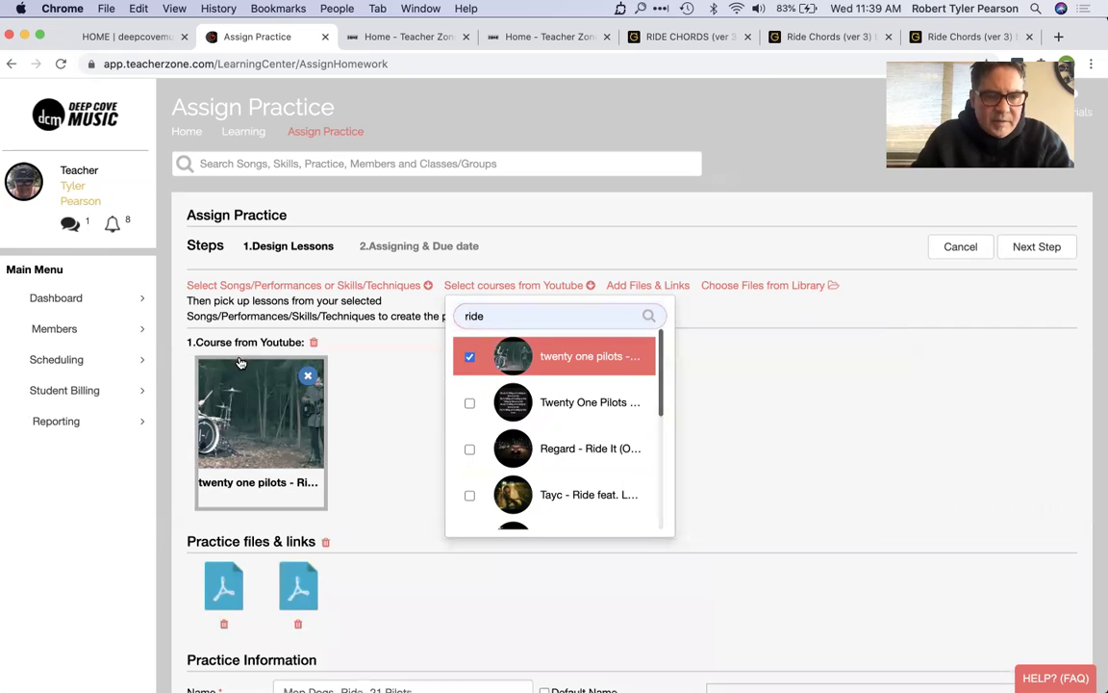
left_click(282, 457)
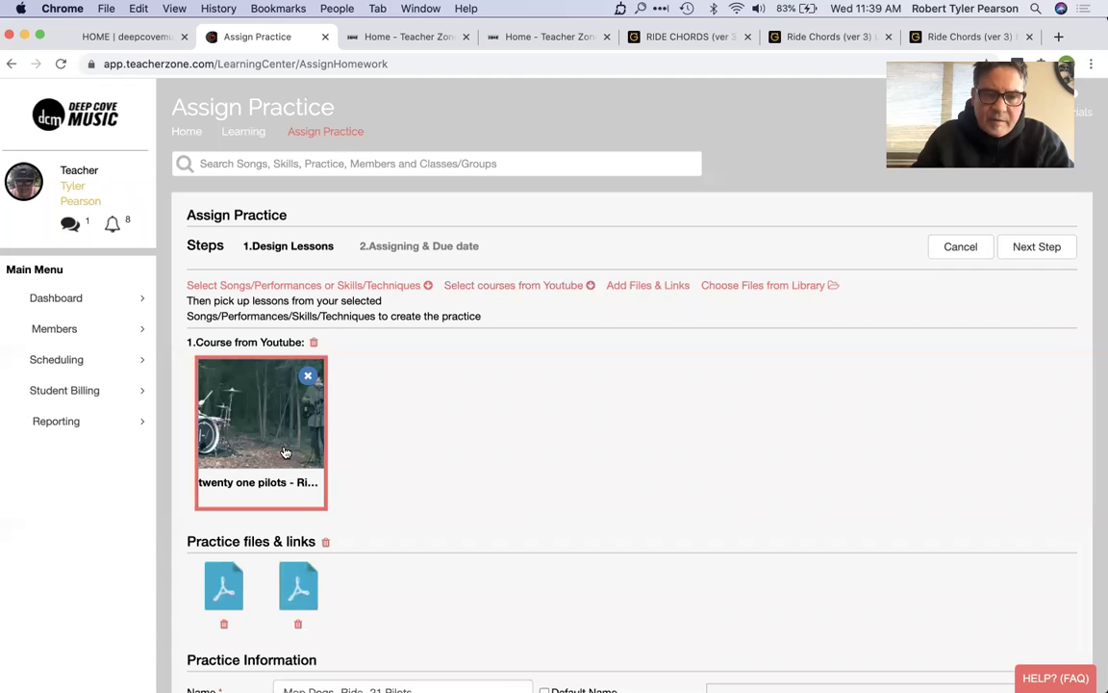
- Preview the official Ride video from the YouTube course results and close the player
left_click(510, 286)
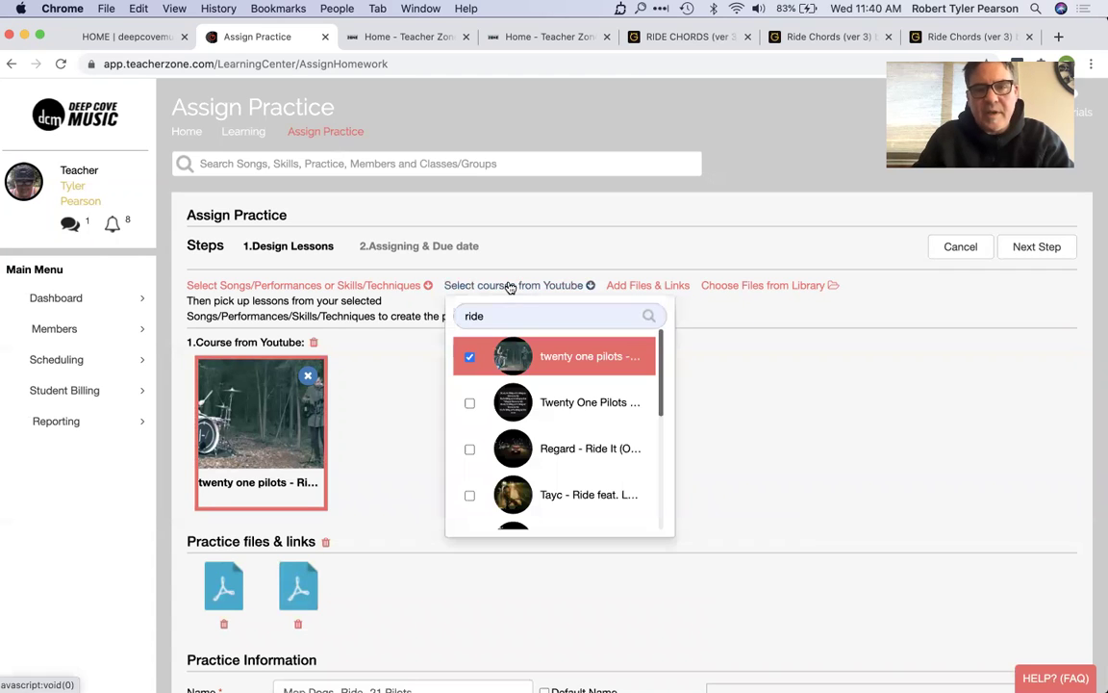
mouse_move(537, 354)
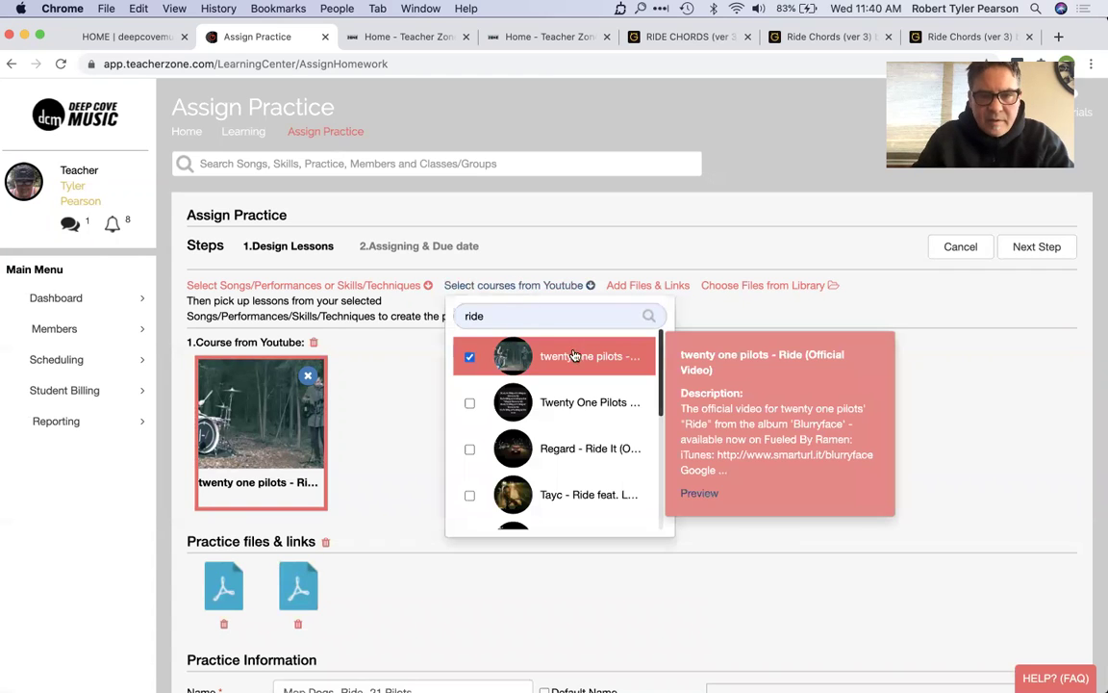
left_click(701, 493)
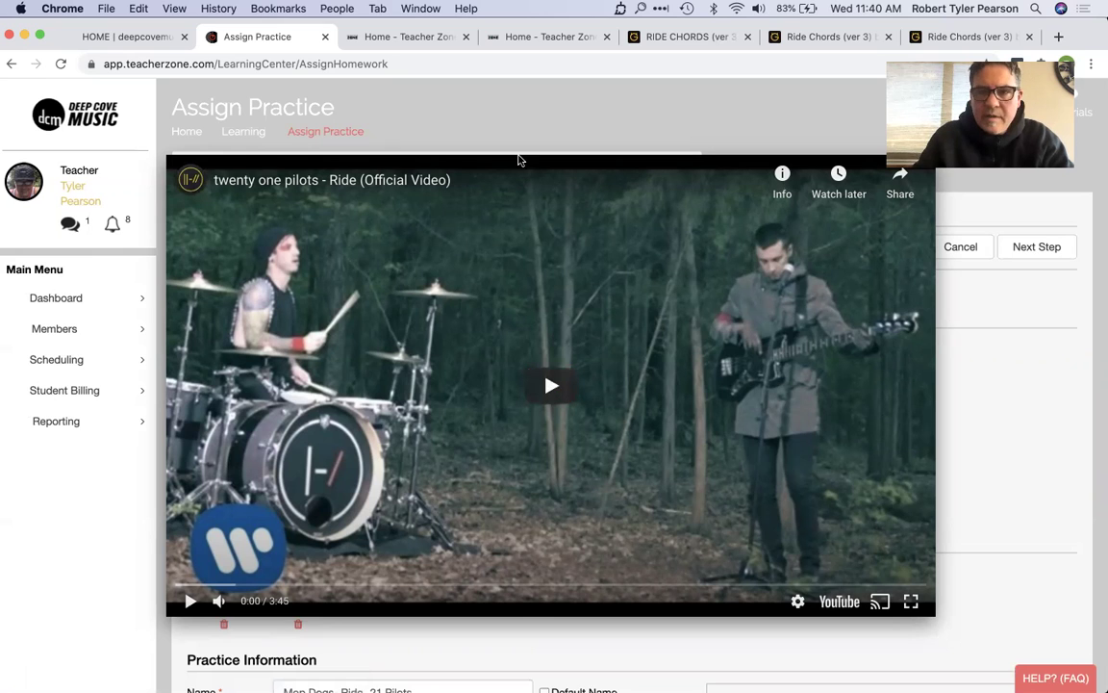
left_click(462, 129)
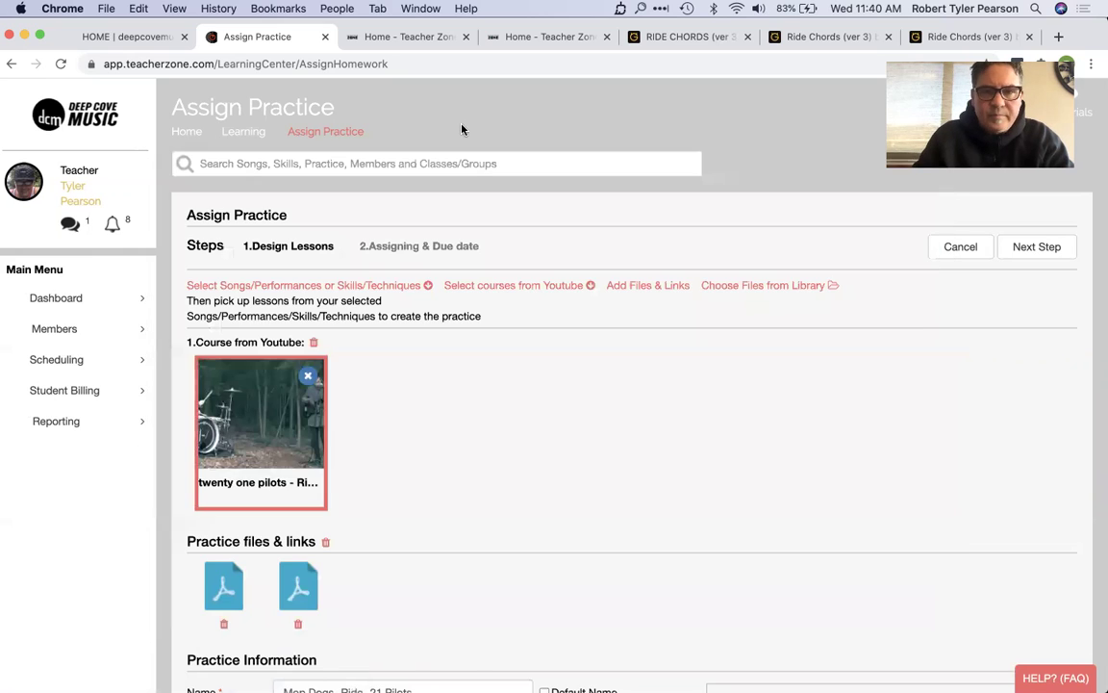
- Deselect the official Ride video and pick "Twenty One Pilots - Ride Lyrics" from a YouTube course search for "ride karaoke" instead
left_click(555, 288)
left_click(469, 356)
left_click(513, 318)
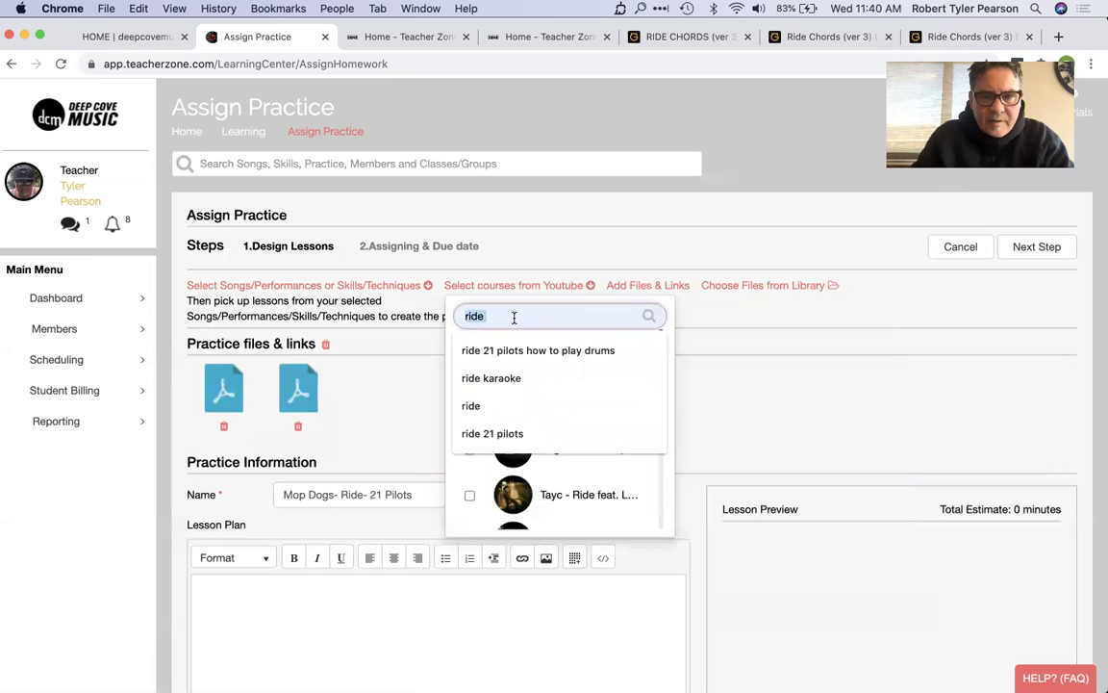
left_click(512, 318)
type("k")
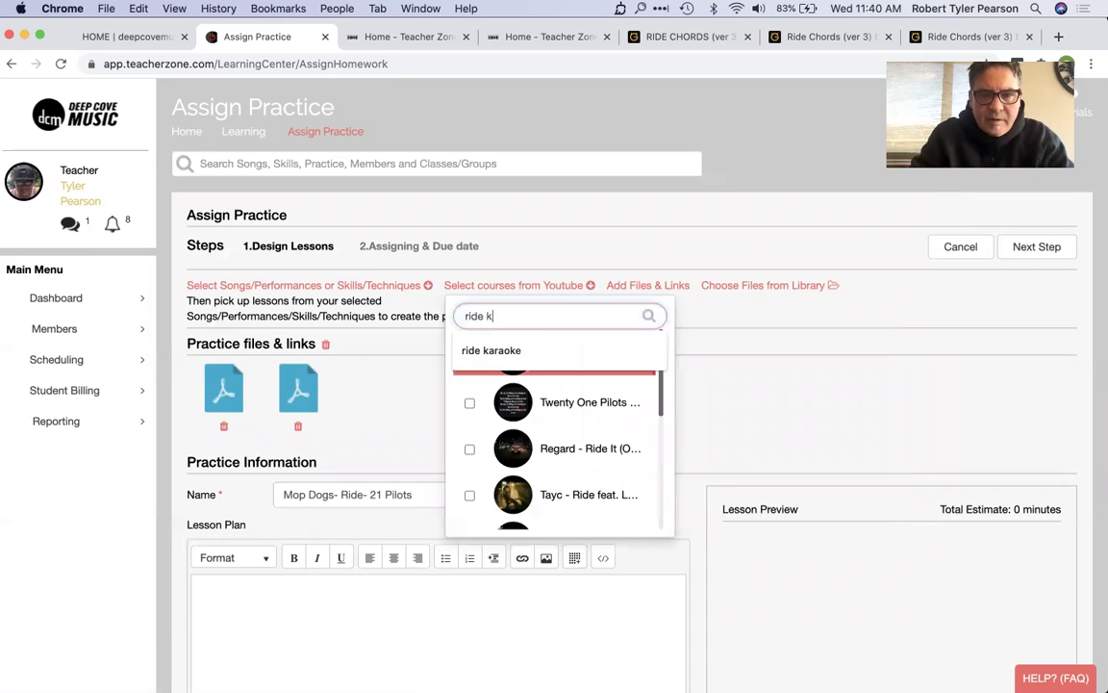
left_click(492, 350)
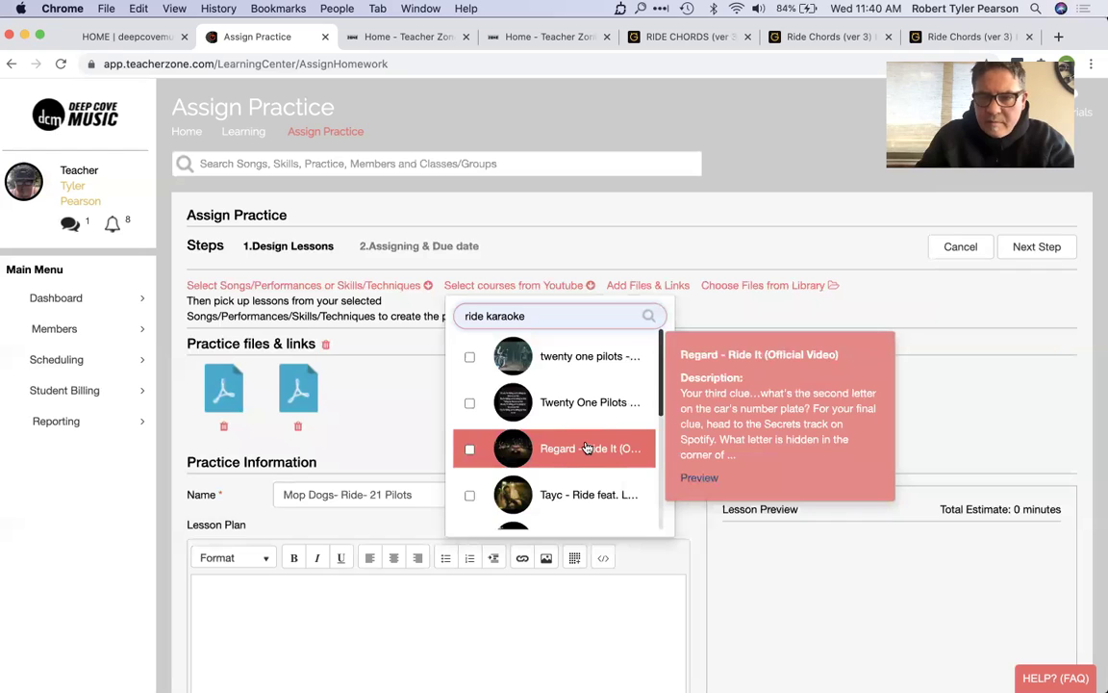
left_click(582, 406)
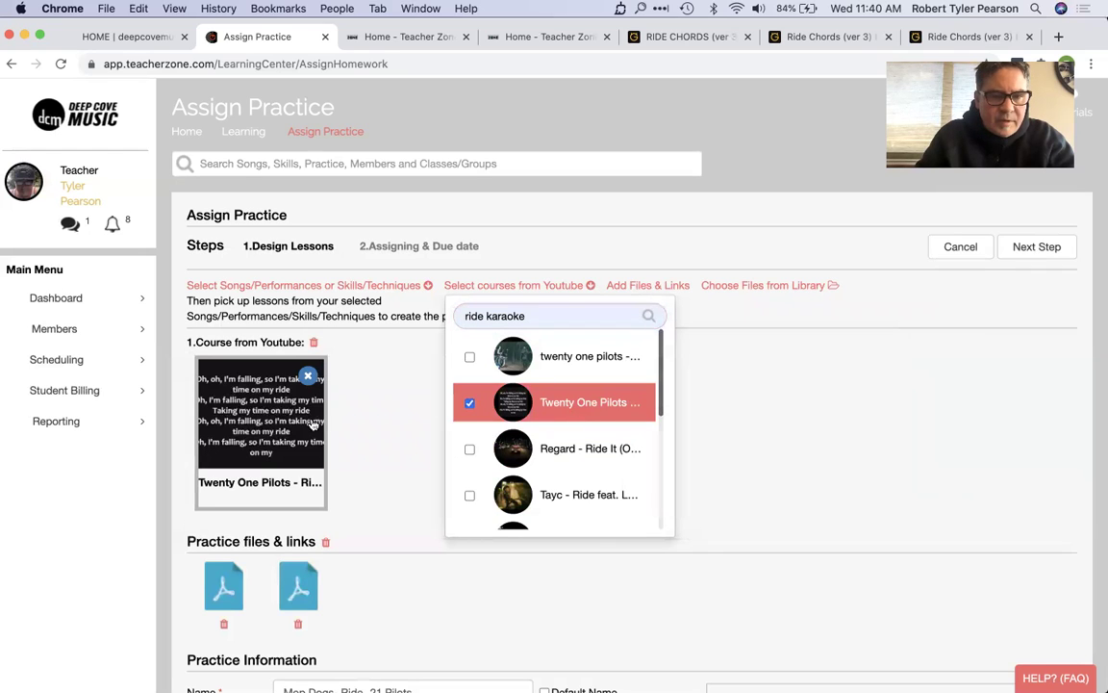
left_click(380, 444)
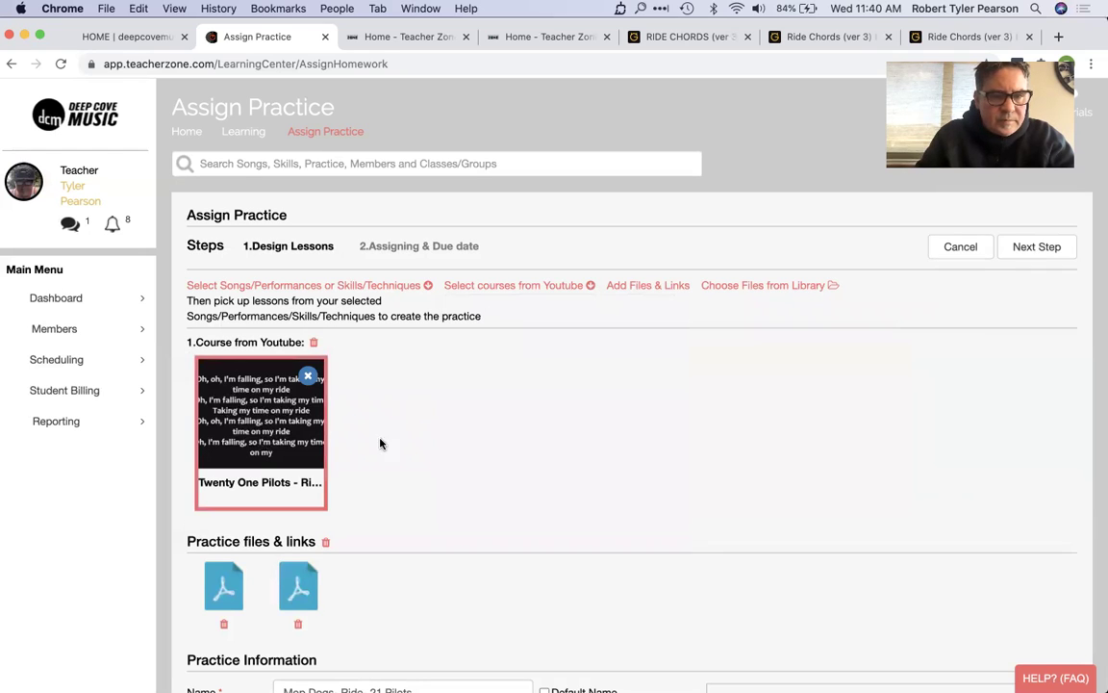
- Remove the Ride Lyrics video and add "twenty one pilots - Ride (Official Video)" again from a YouTube course search for "ride"
left_click(507, 286)
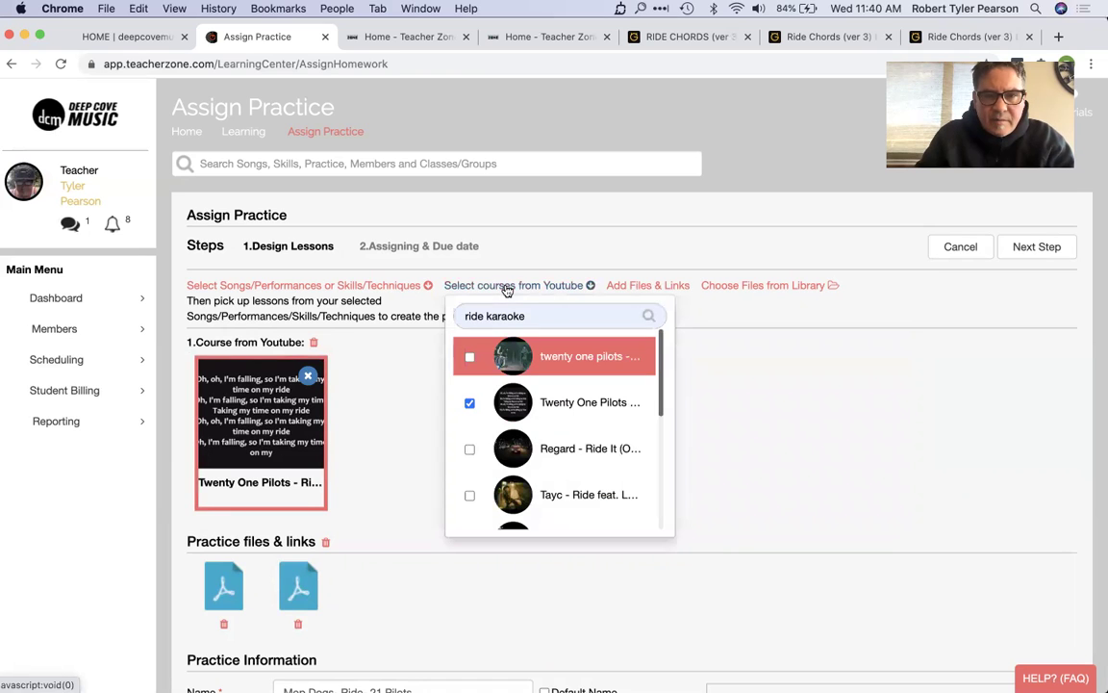
left_click(307, 375)
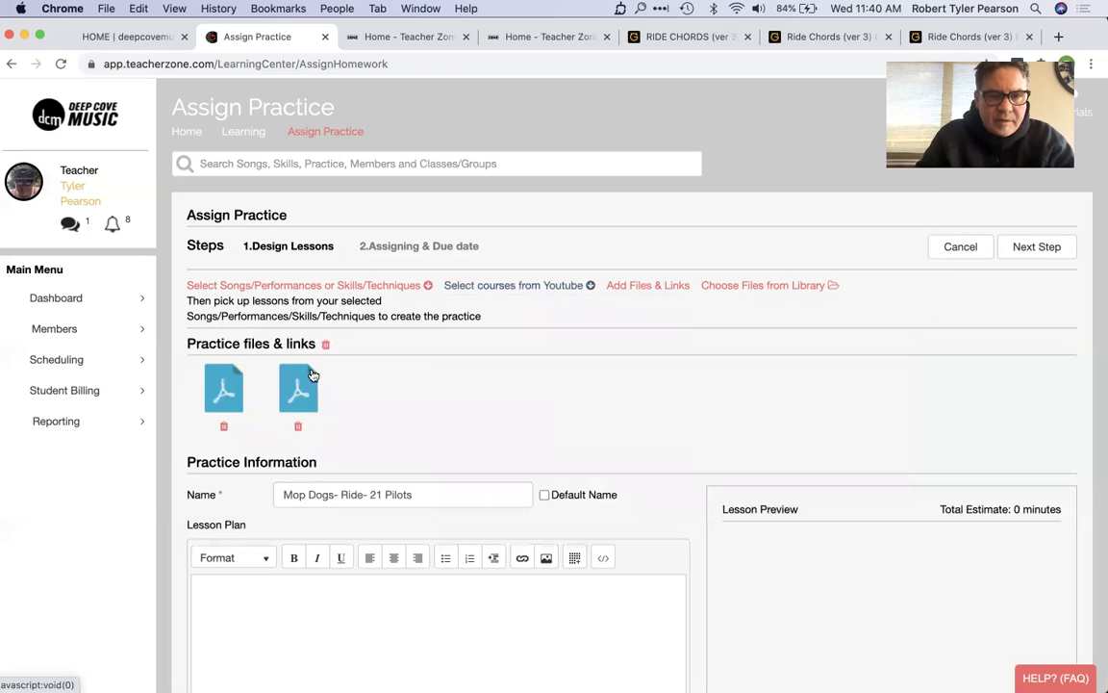
left_click(536, 289)
triple_click(562, 319)
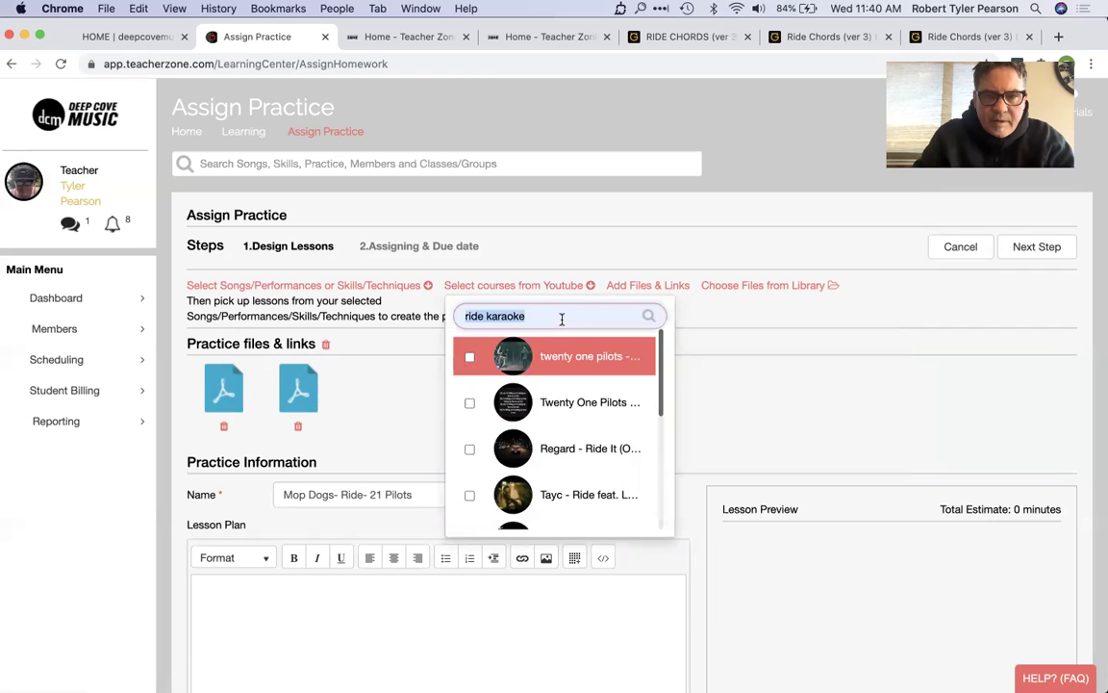
type("ride")
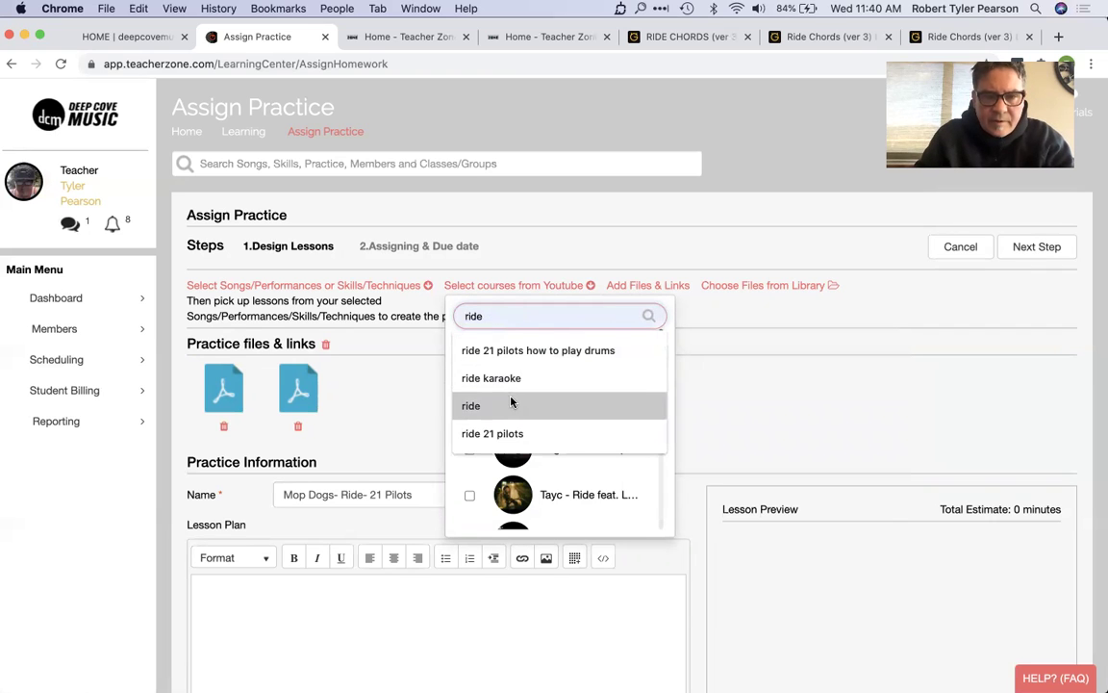
left_click(510, 405)
left_click(581, 367)
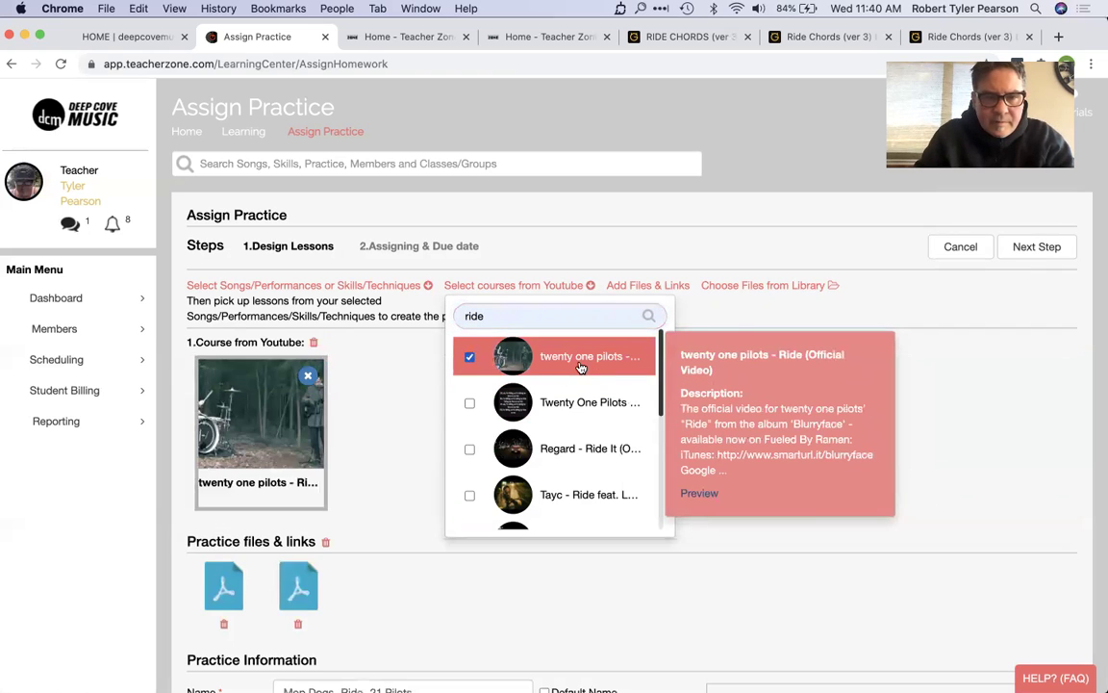
- Search the YouTube courses for "ride karaoke" and pick the "Twenty One Pilots - Ride Lyrics" video as a second lesson
left_click(550, 285)
left_click(543, 317)
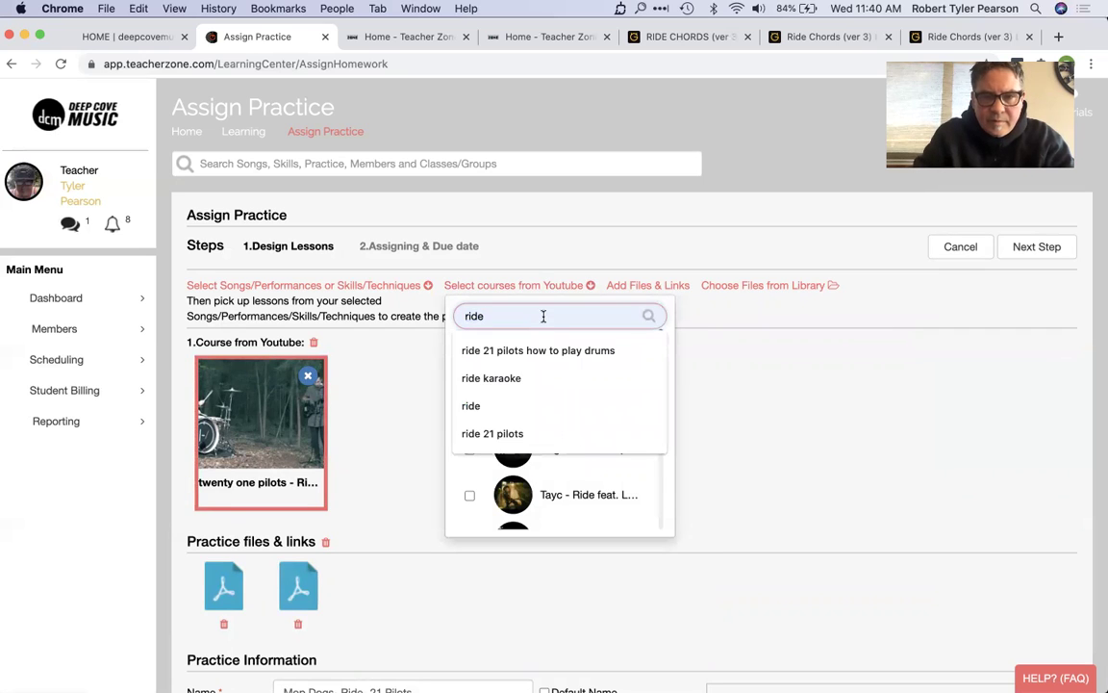
type("karaoke")
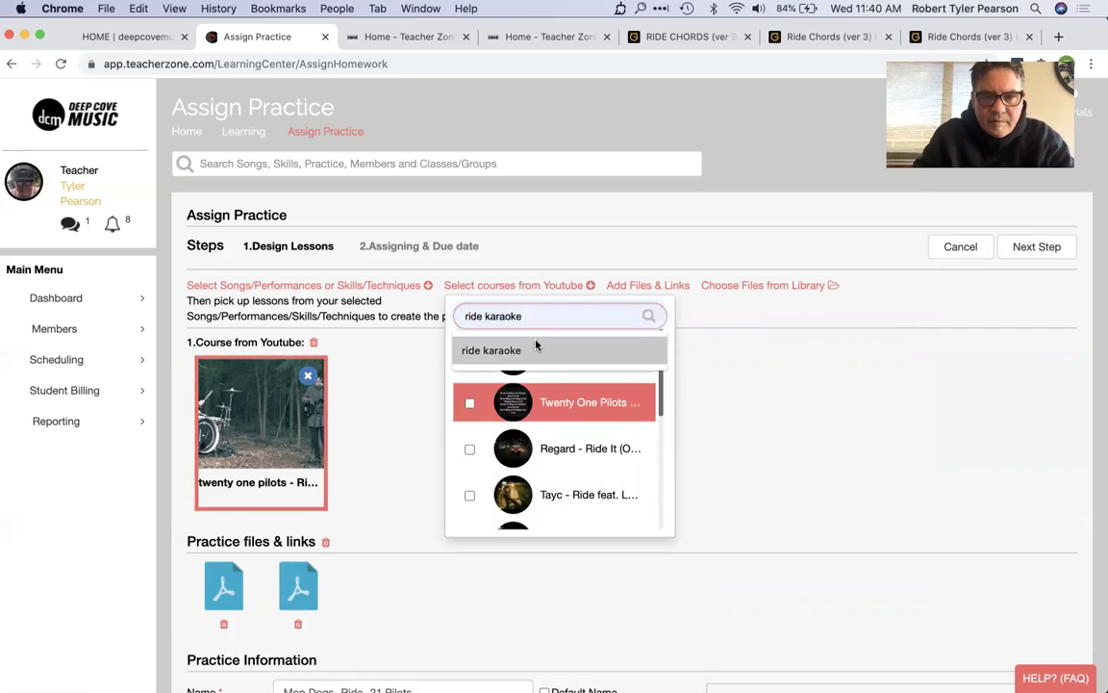
mouse_move(517, 359)
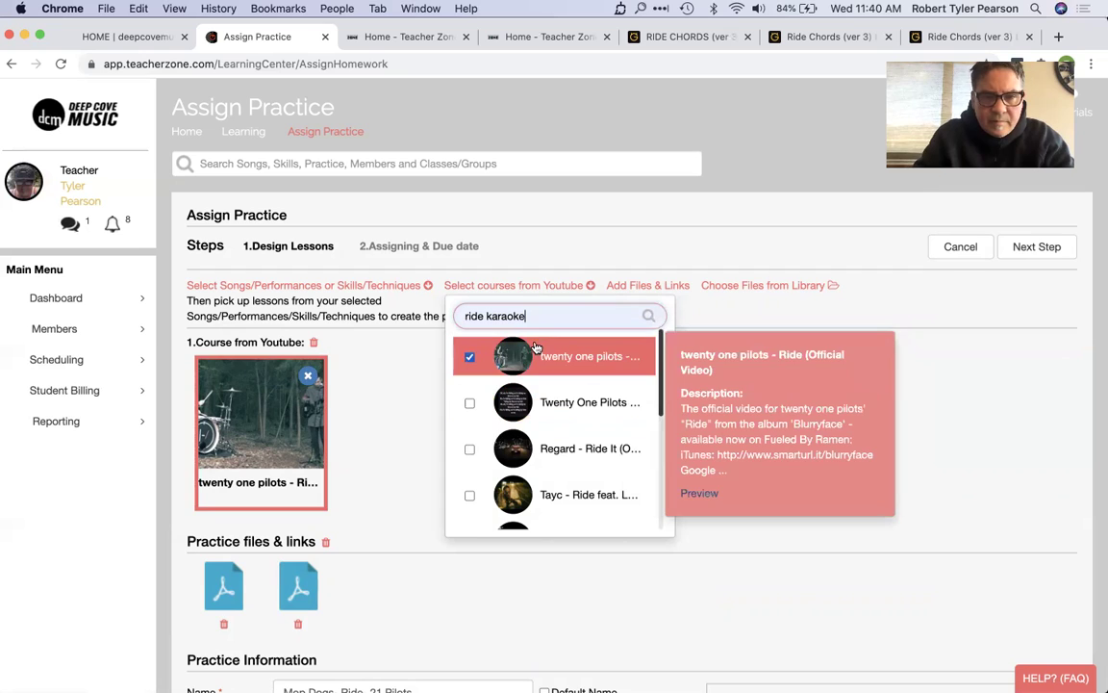
left_click(497, 408)
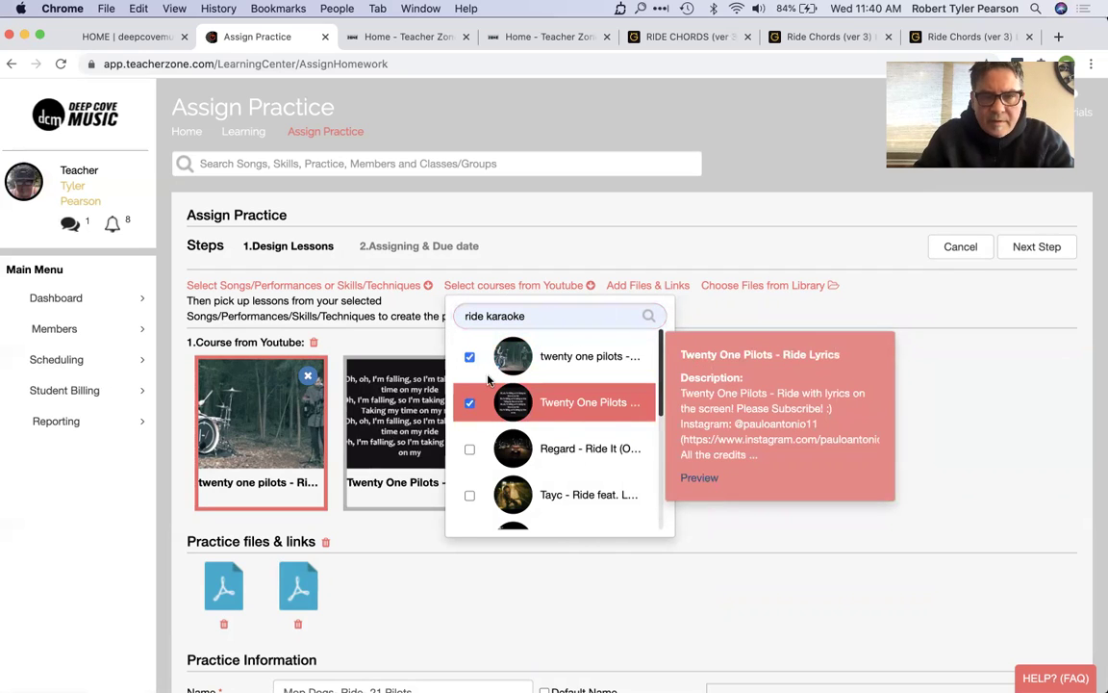
left_click(414, 438)
- Search the YouTube courses for "how to play ride guitar" and add the "twenty one pilots: ride - How to Play On Guitar" tutorial
left_click(571, 285)
triple_click(560, 320)
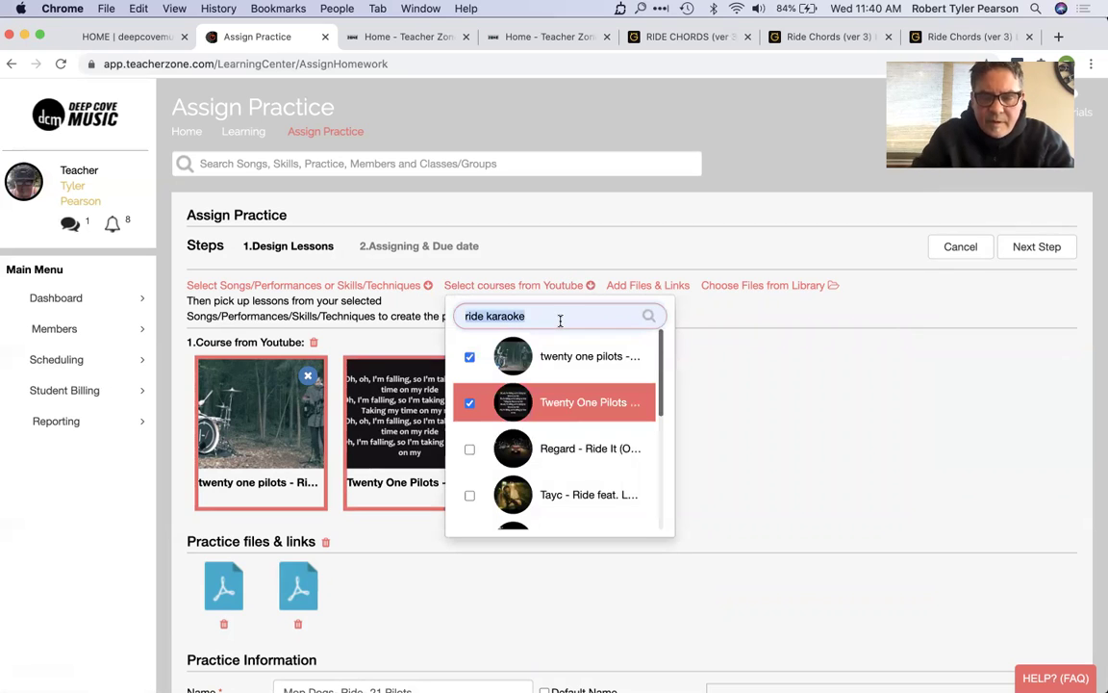
type("ride")
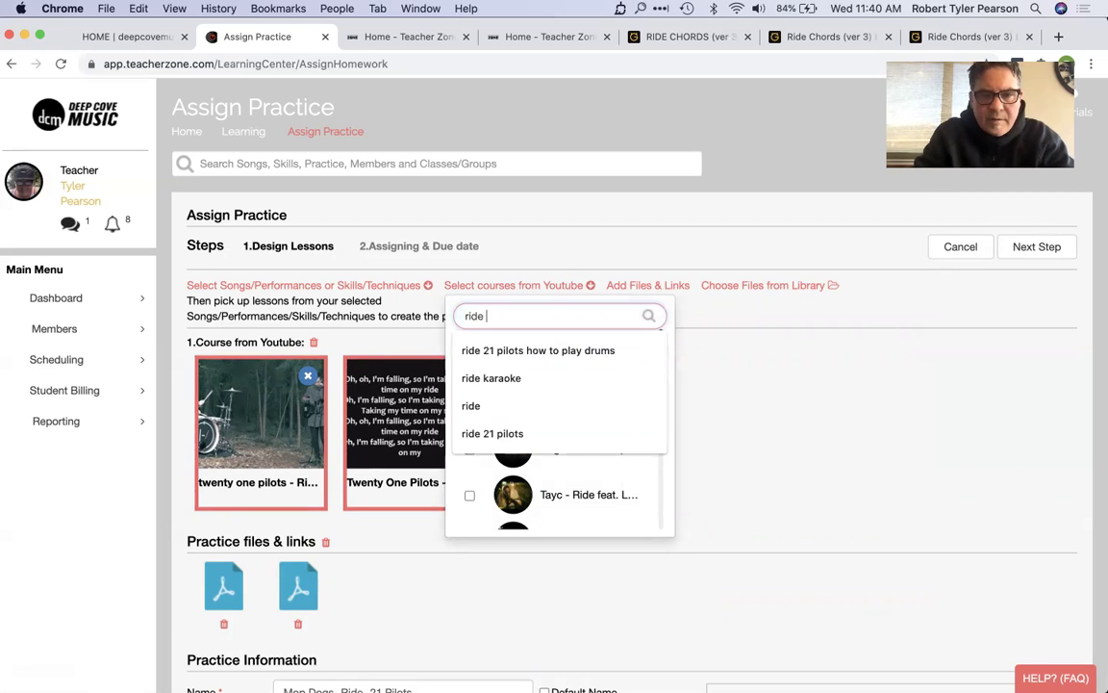
key("BackSpace")
key("BackSpace")
type("how to")
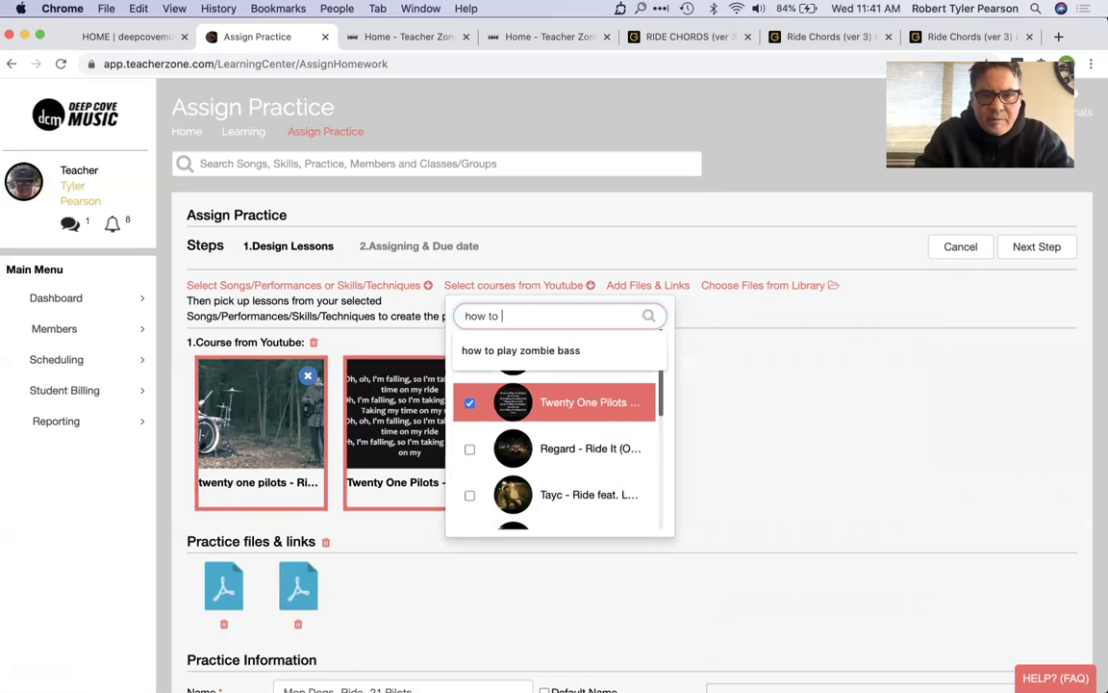
type(" play ride gui")
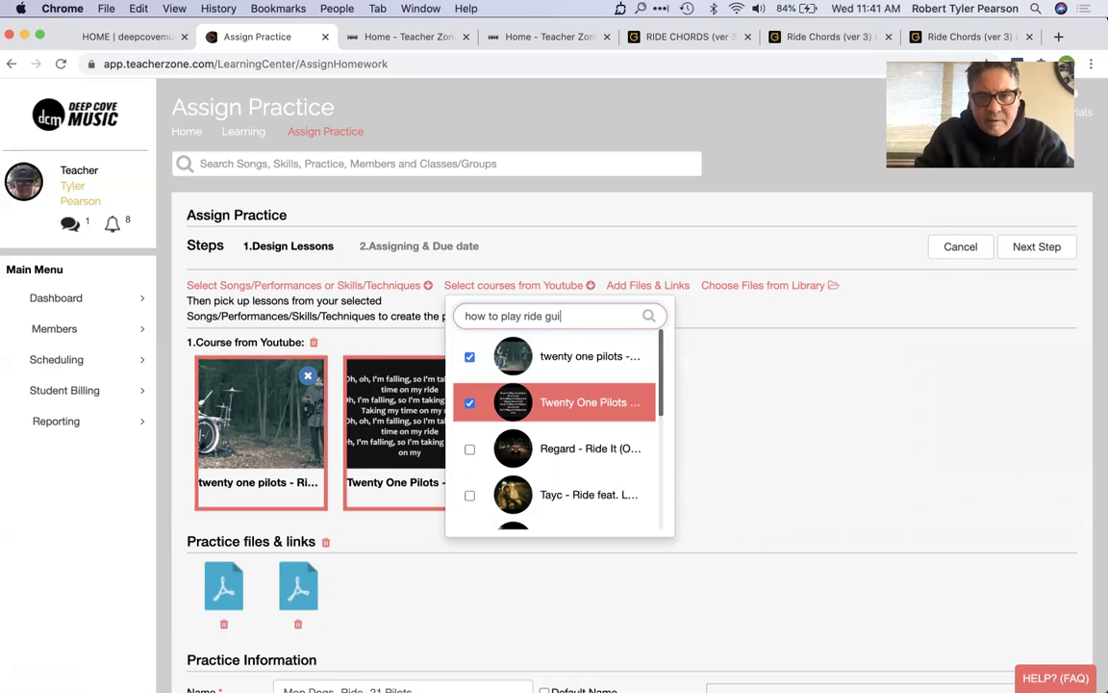
key("Return")
mouse_move(563, 362)
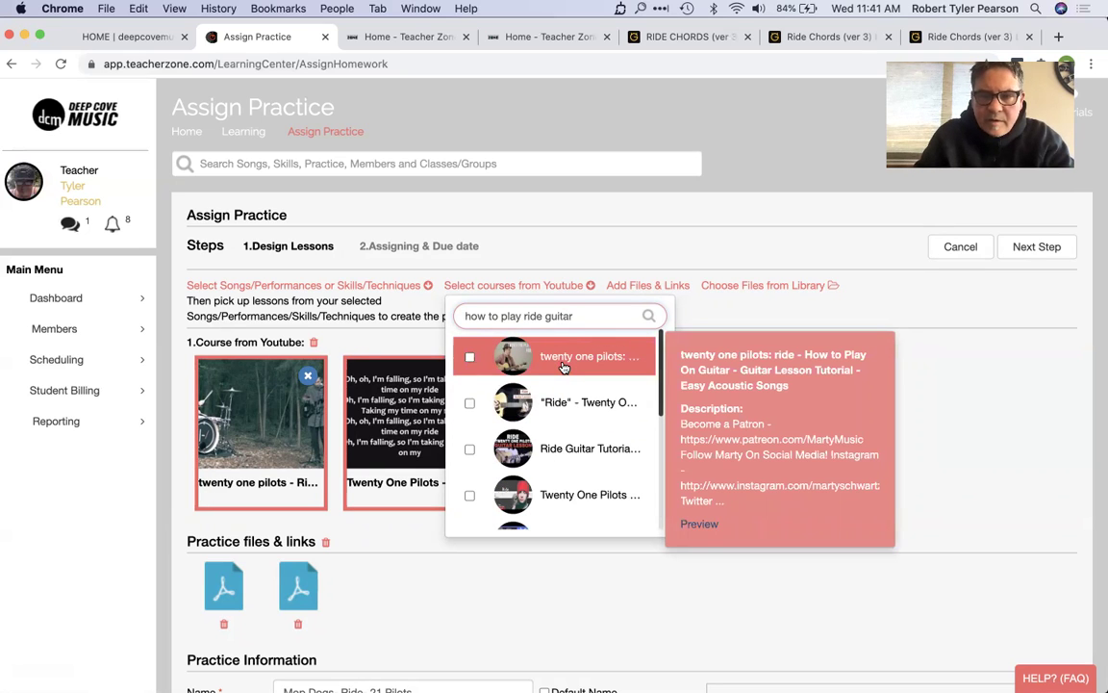
left_click(563, 368)
- Search the YouTube courses for "how to play ride bass" and add the first twenty one pilots Ride bass video
triple_click(594, 316)
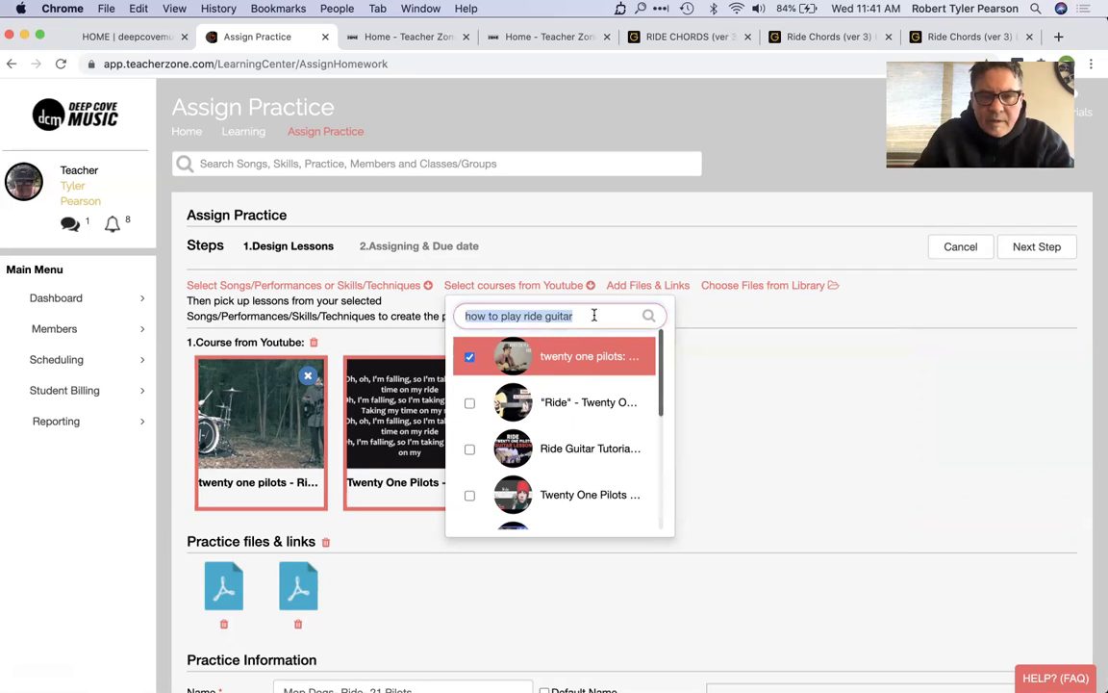
left_click(589, 316)
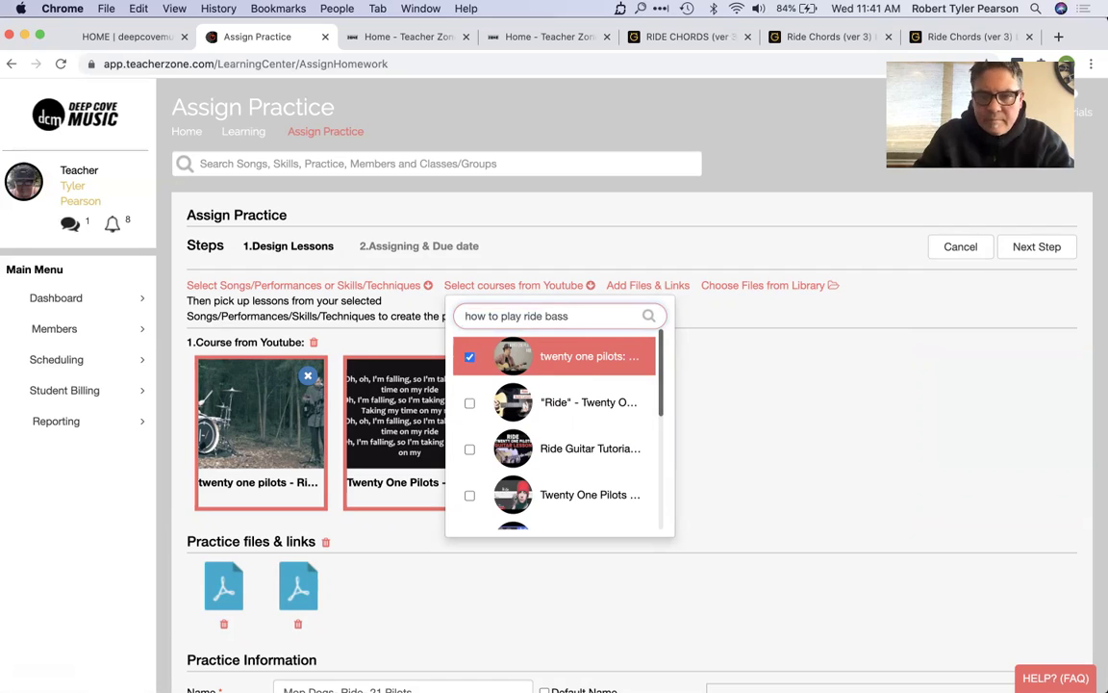
left_click(583, 357)
- Search the YouTube courses for "how to play ride drums" and add "Ride Drum Tutorial - Twenty One Pilots"
triple_click(583, 315)
left_click(583, 314)
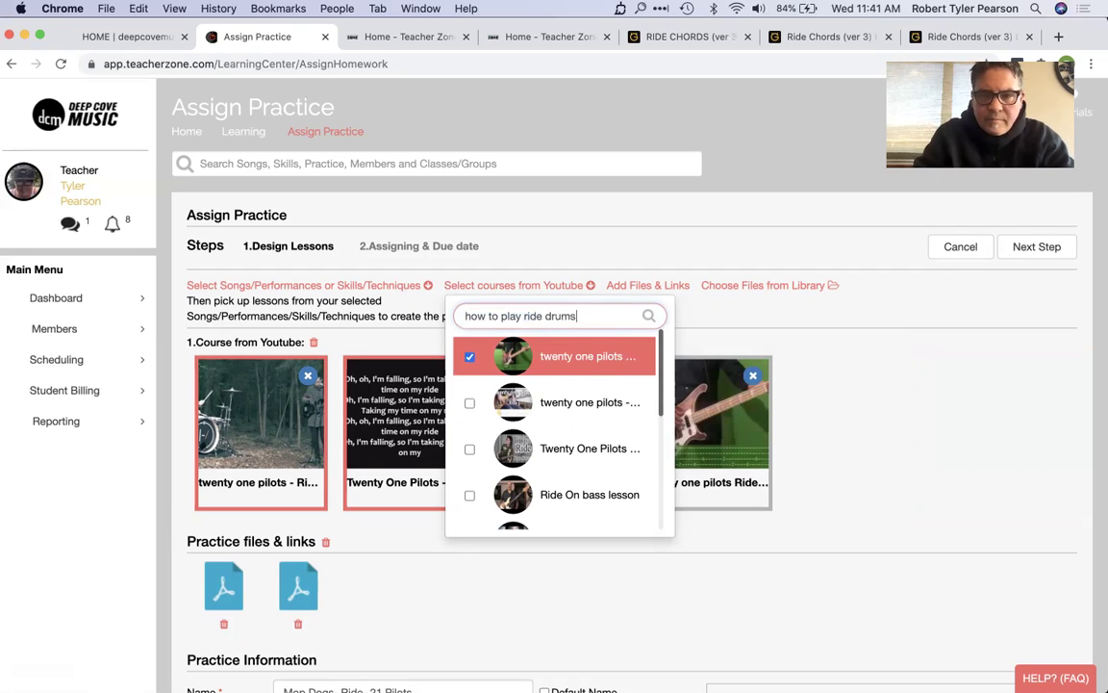
mouse_move(529, 360)
left_click(580, 357)
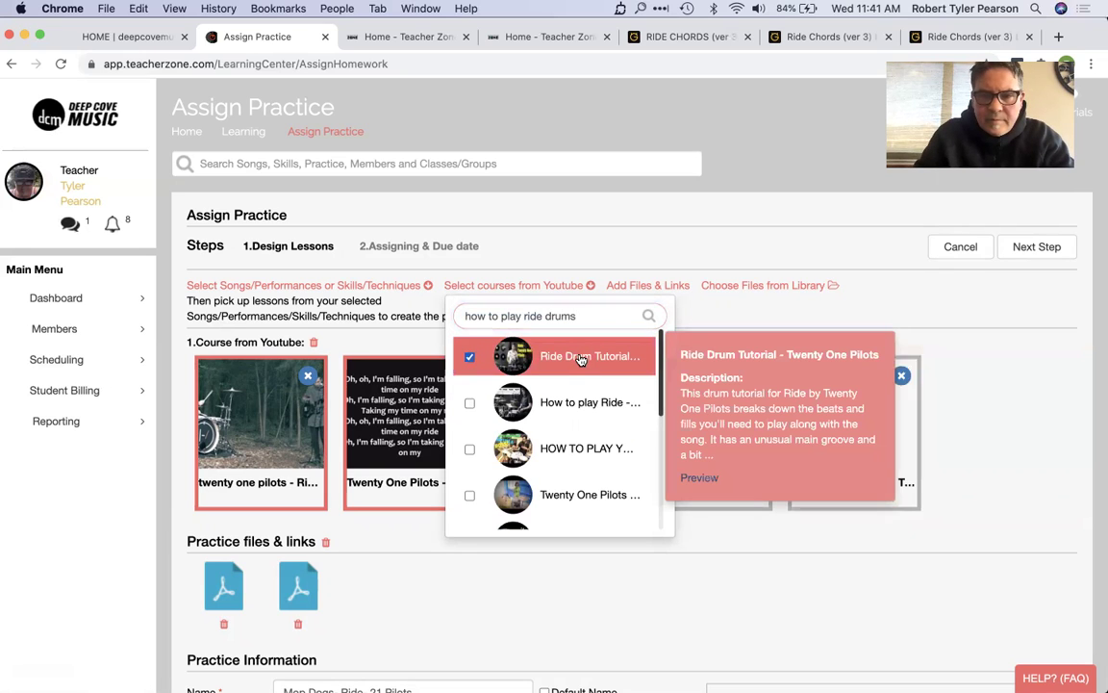
- Search the YouTube courses for "how to play ride piano", add "twenty one pilots: Ride - EASY Piano Tutorial by PlutaX", and select the drum and piano lessons
key("BackSpace")
key("BackSpace")
key("BackSpace")
key("BackSpace")
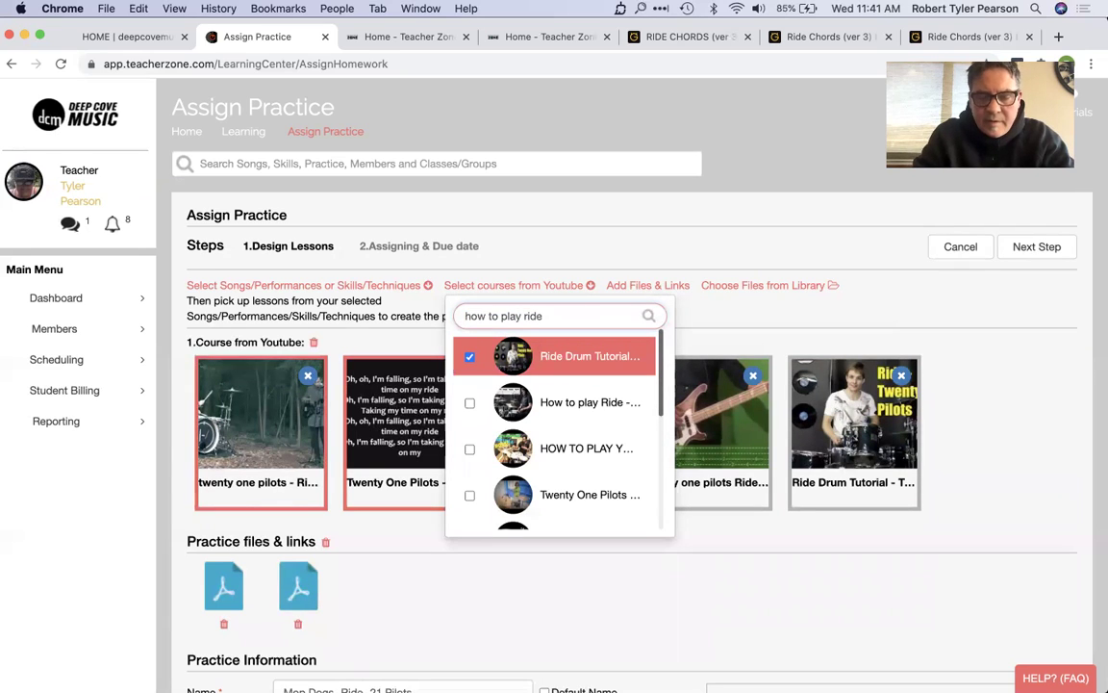
type("pedal")
key("BackSpace")
key("BackSpace")
key("BackSpace")
key("BackSpace")
type("iano")
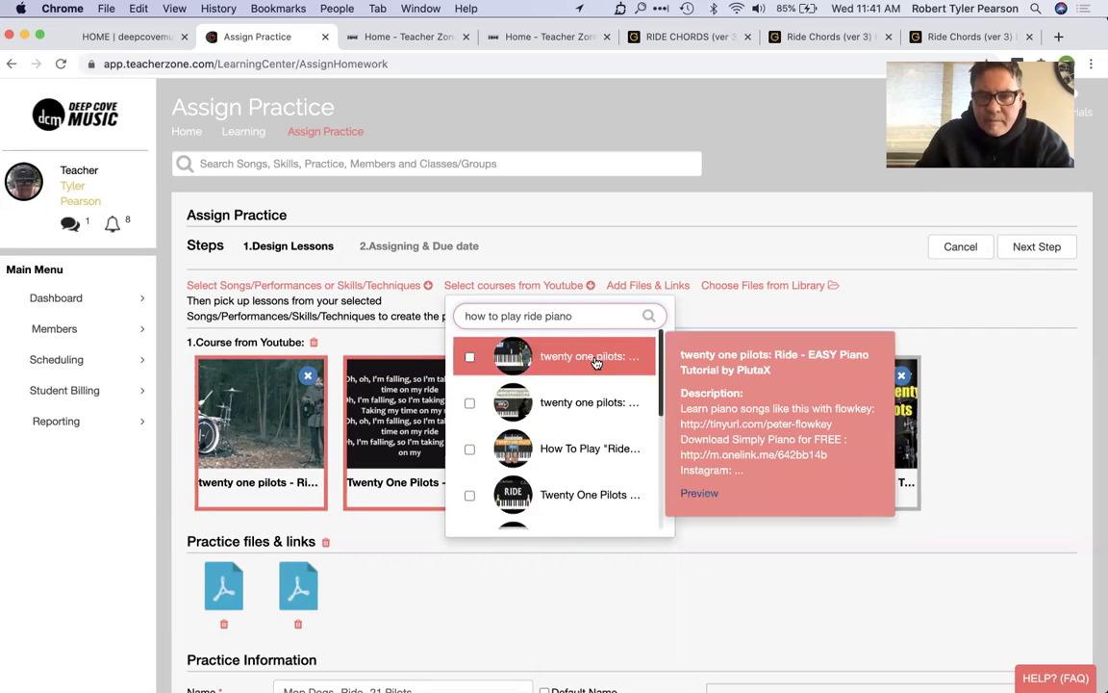
left_click(596, 361)
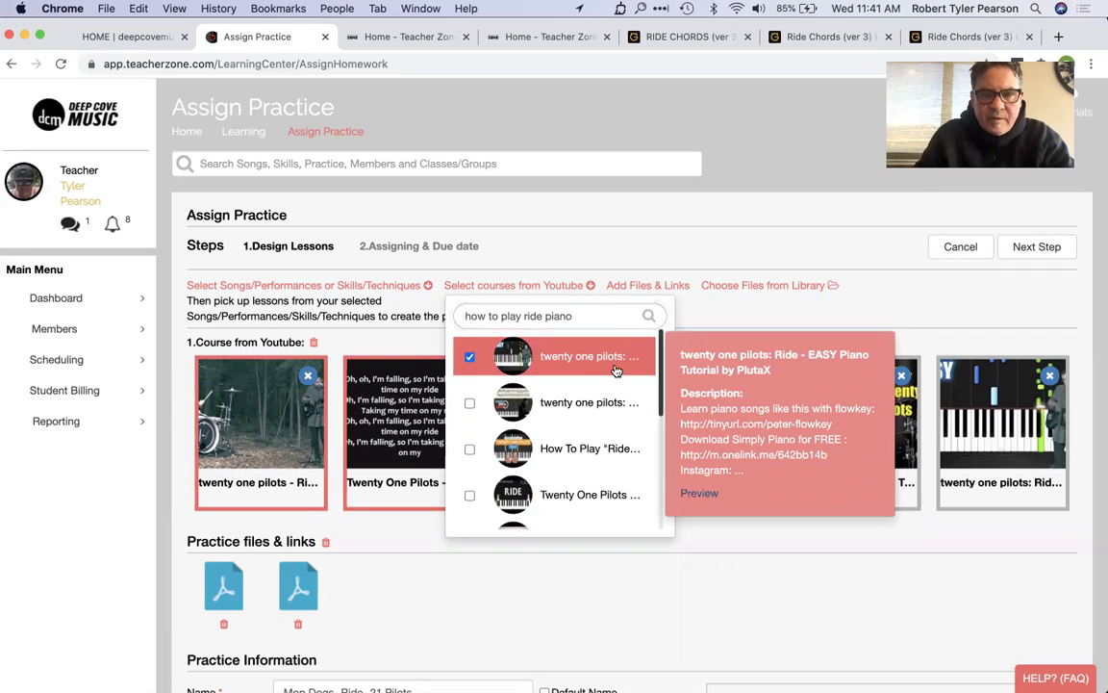
left_click(713, 630)
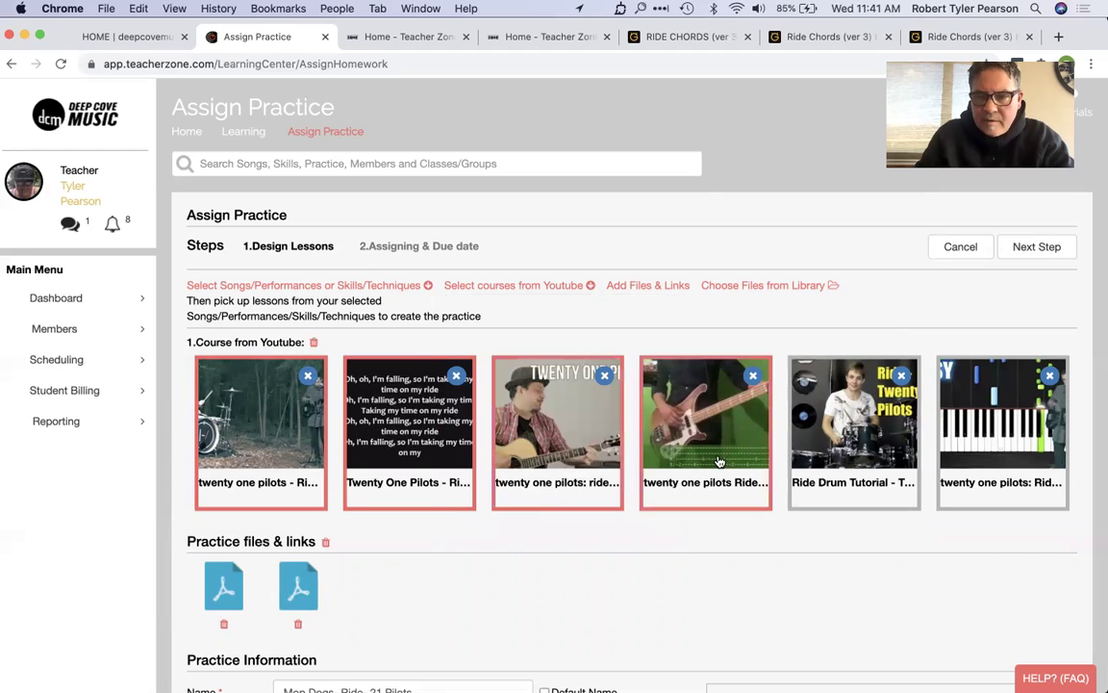
scroll(925, 471, "down", 4)
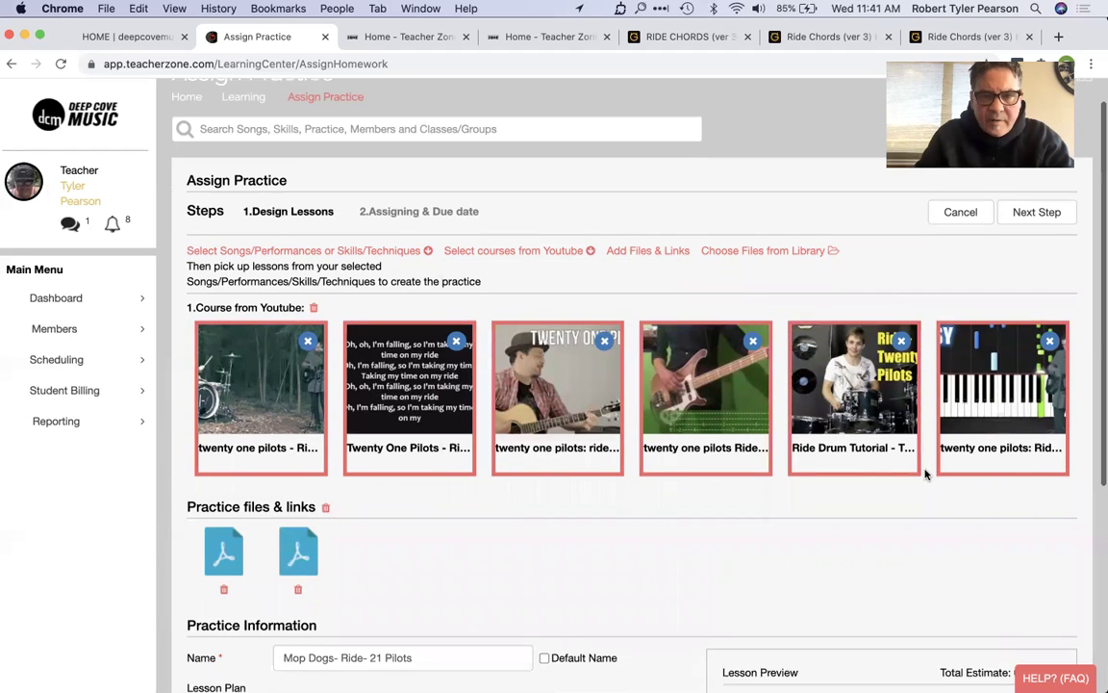
- Start a numbered list in the lesson plan with the singer's first name followed by "- Vocals"
scroll(926, 474, "down", 3)
left_click(378, 460)
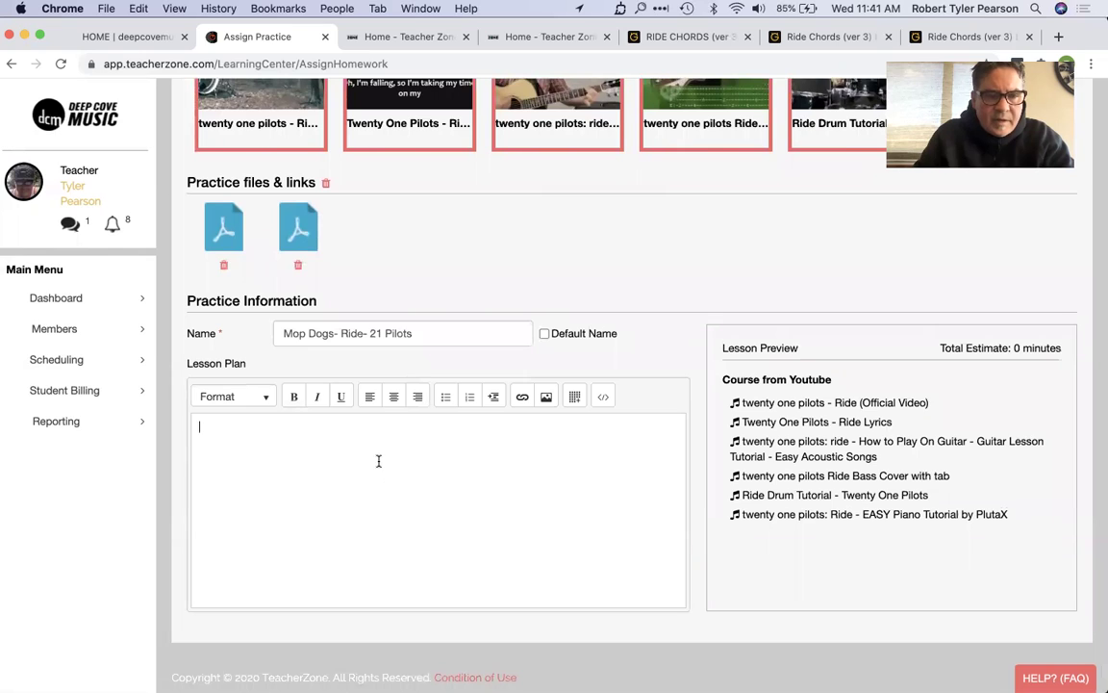
left_click(470, 397)
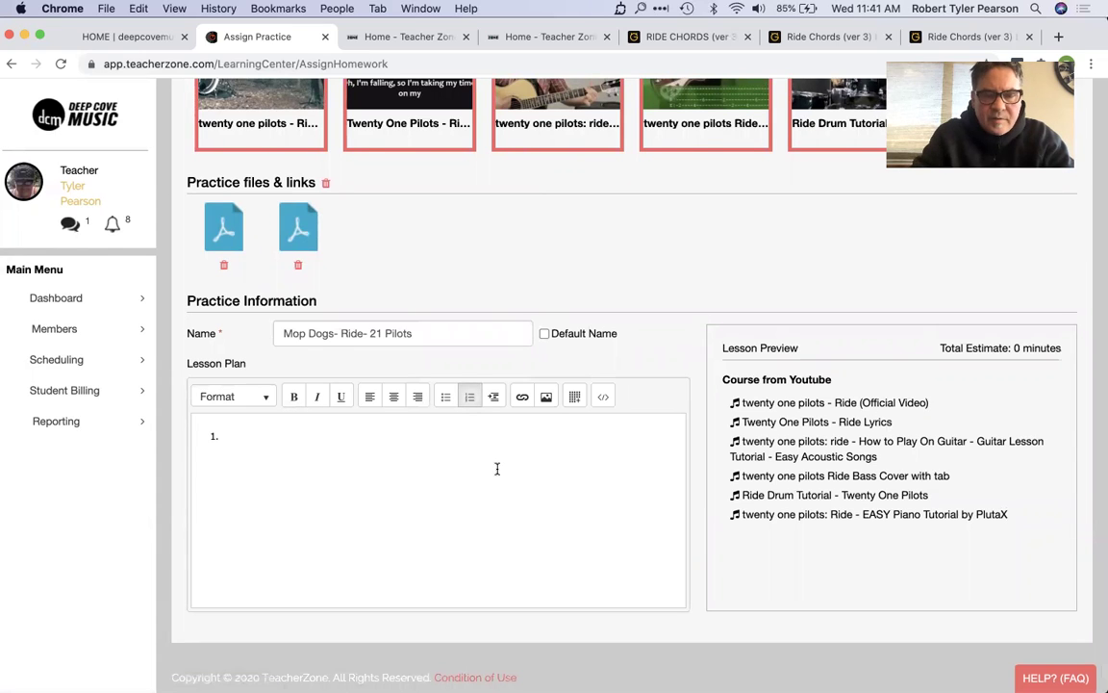
type("Indigo-")
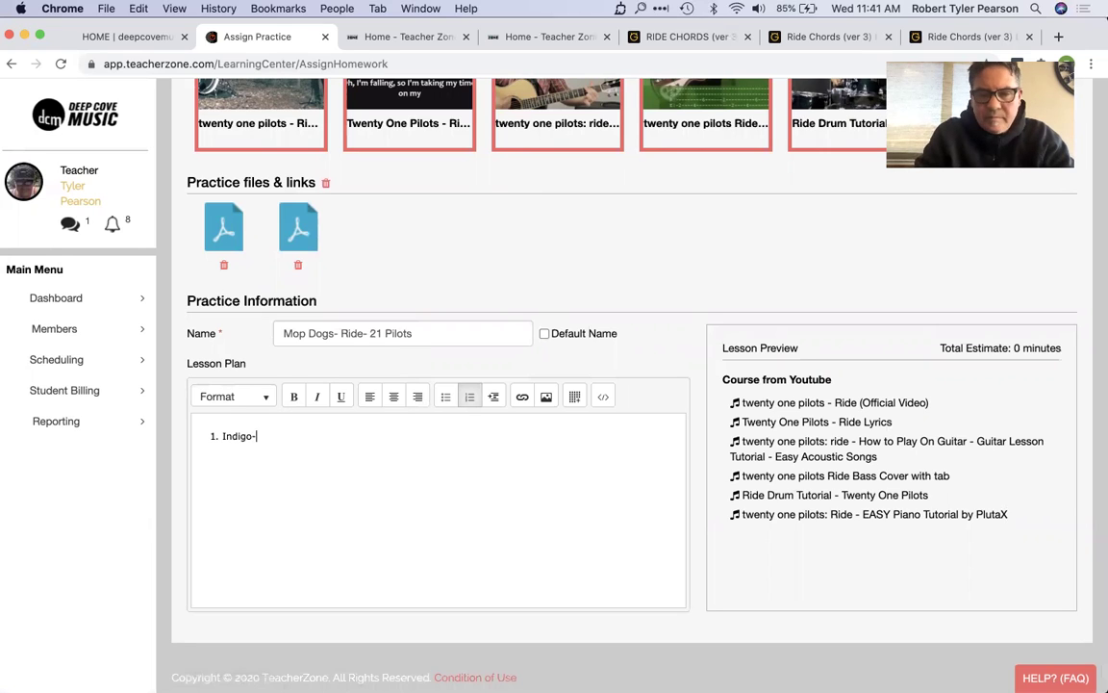
type(" Vocals")
key("Return")
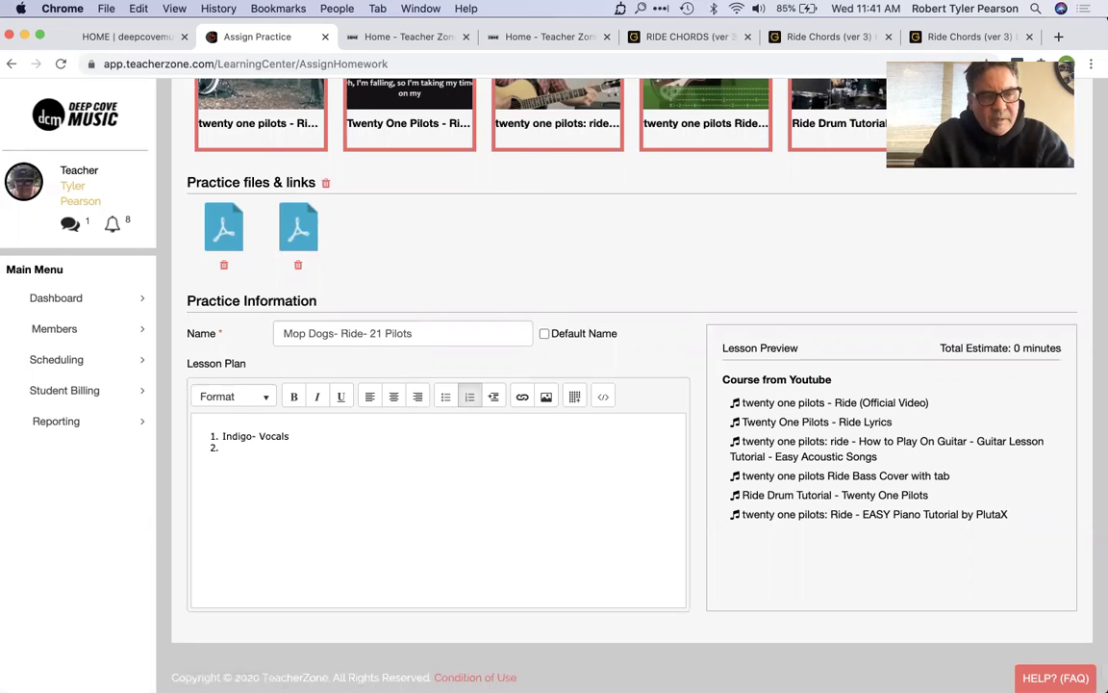
- Add the indented sub-item "Print lyrics and chords and put in binder" under the vocals entry and start another sub-item
left_click(490, 403)
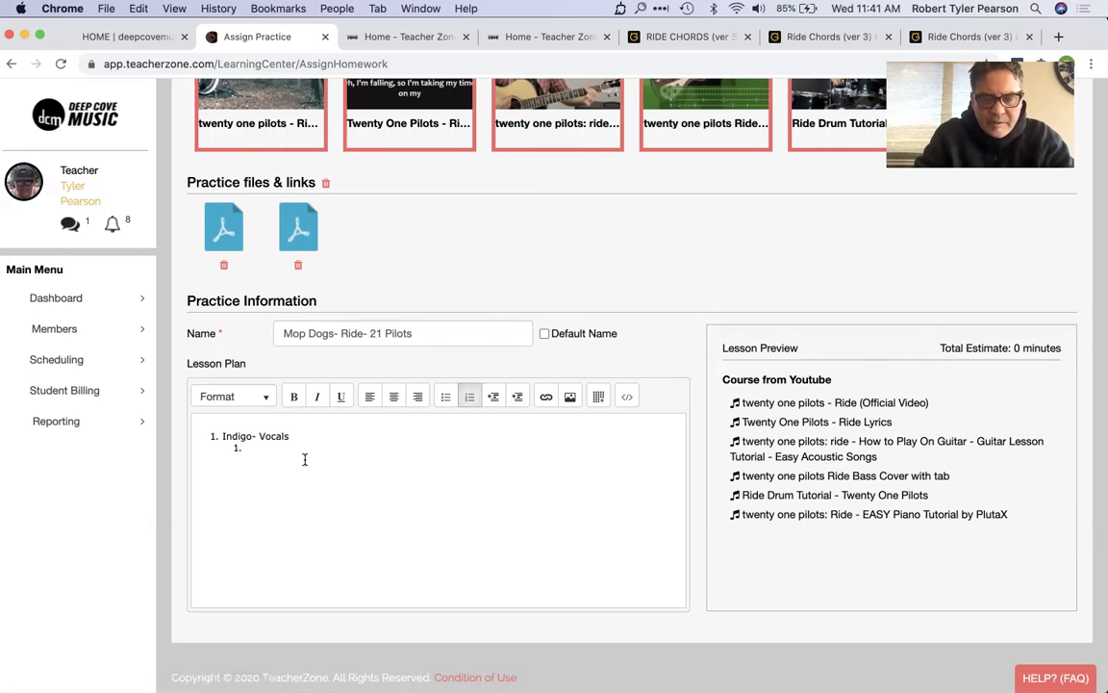
type("Printy")
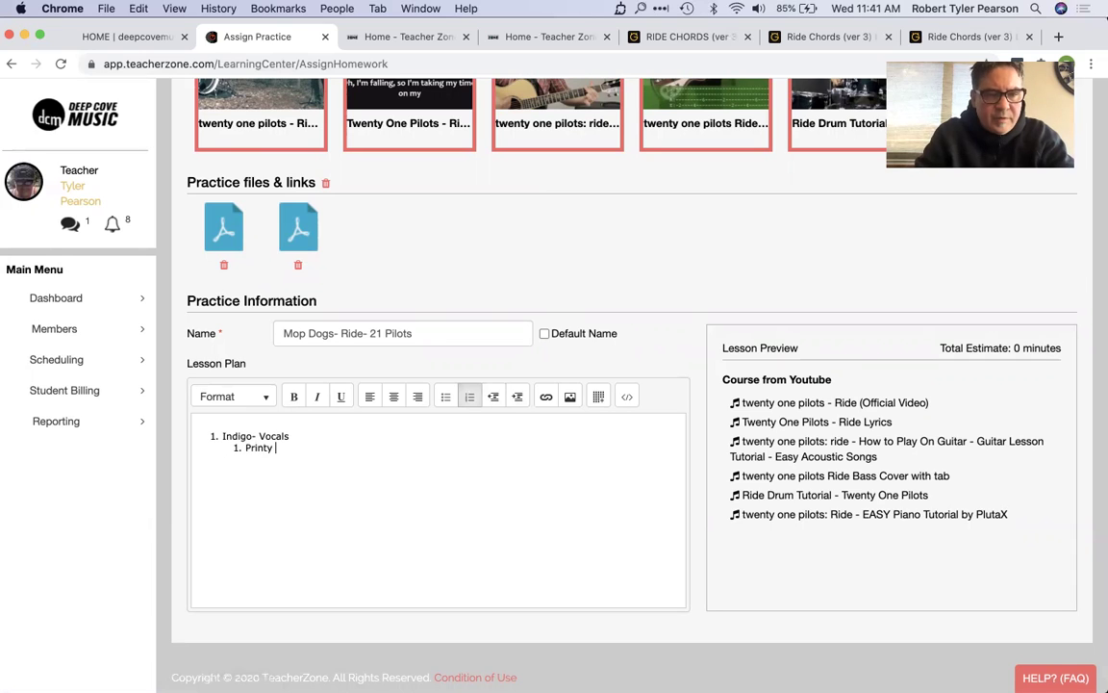
key("BackSpace")
key("BackSpace")
type("lyric")
key("BackSpace")
key("BackSpace")
key("BackSpace")
type("rics and chorsd")
key("BackSpace")
key("BackSpace")
type("ds and put in ")
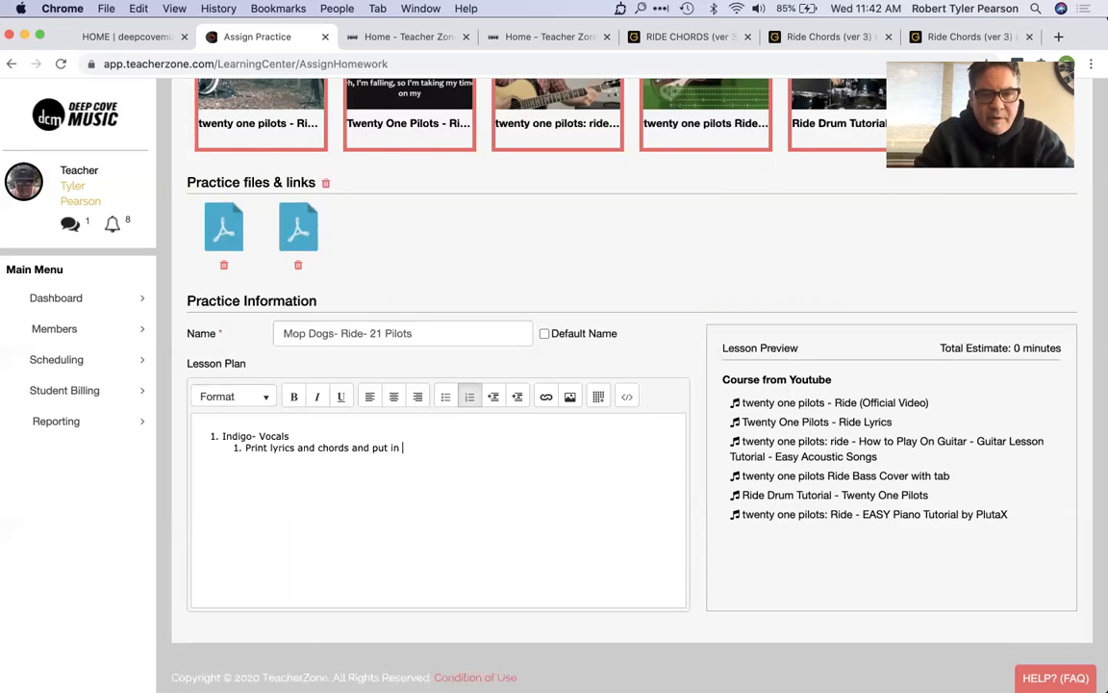
type("binder")
key("Return")
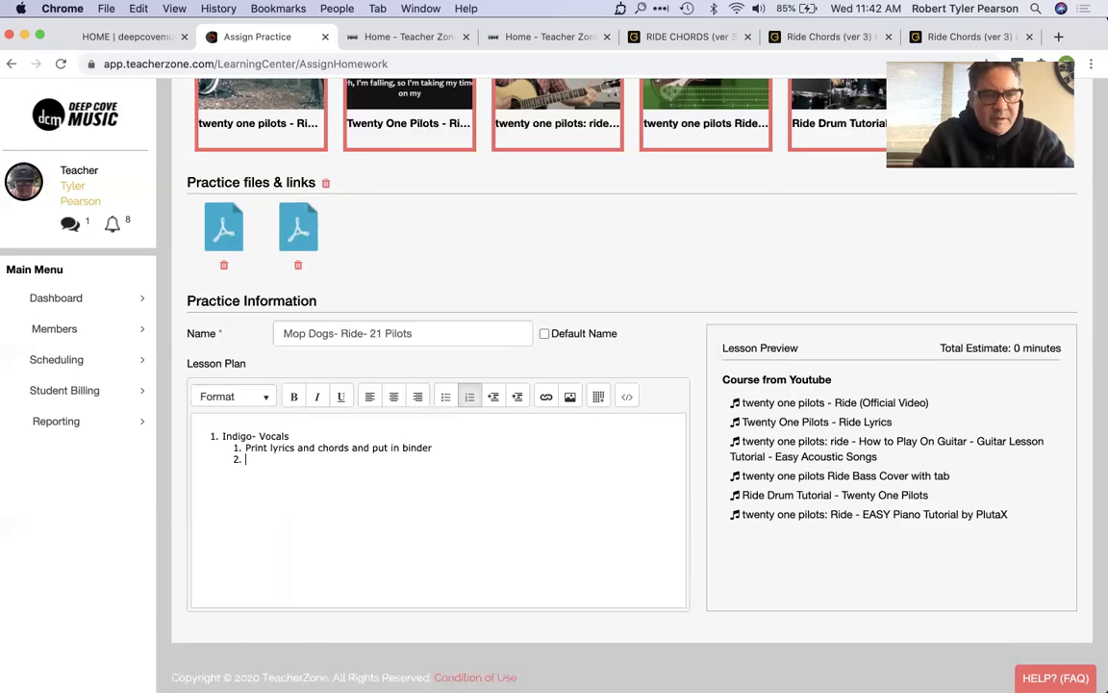
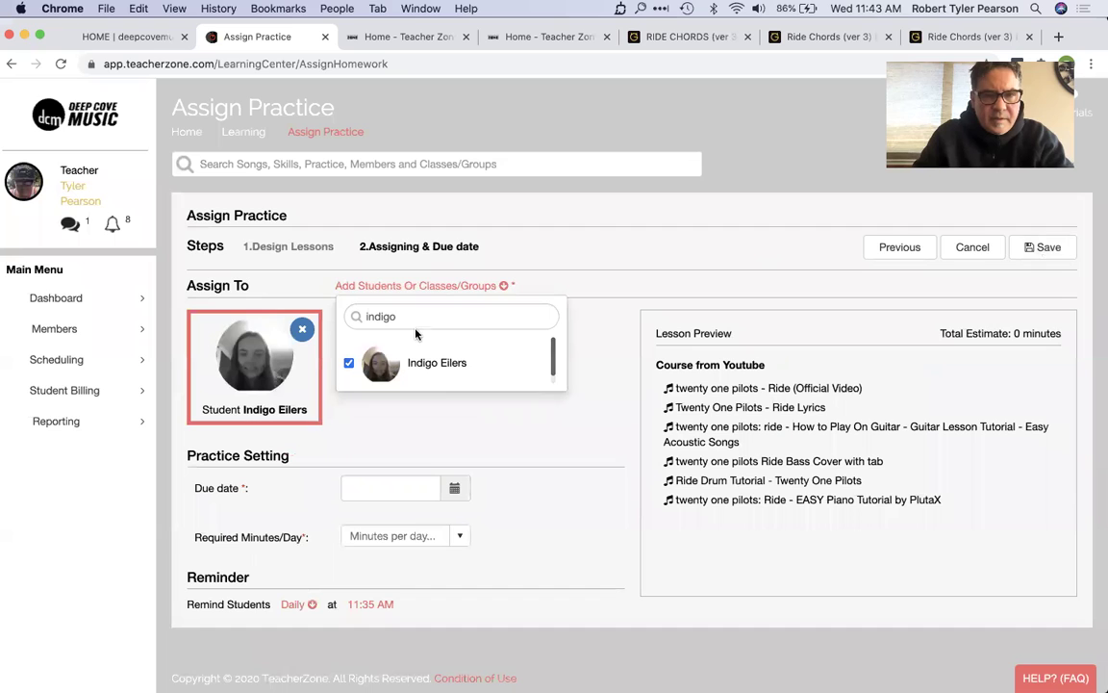
- Search the student list for the second student's first name and assign the practice to that student as well
type("i")
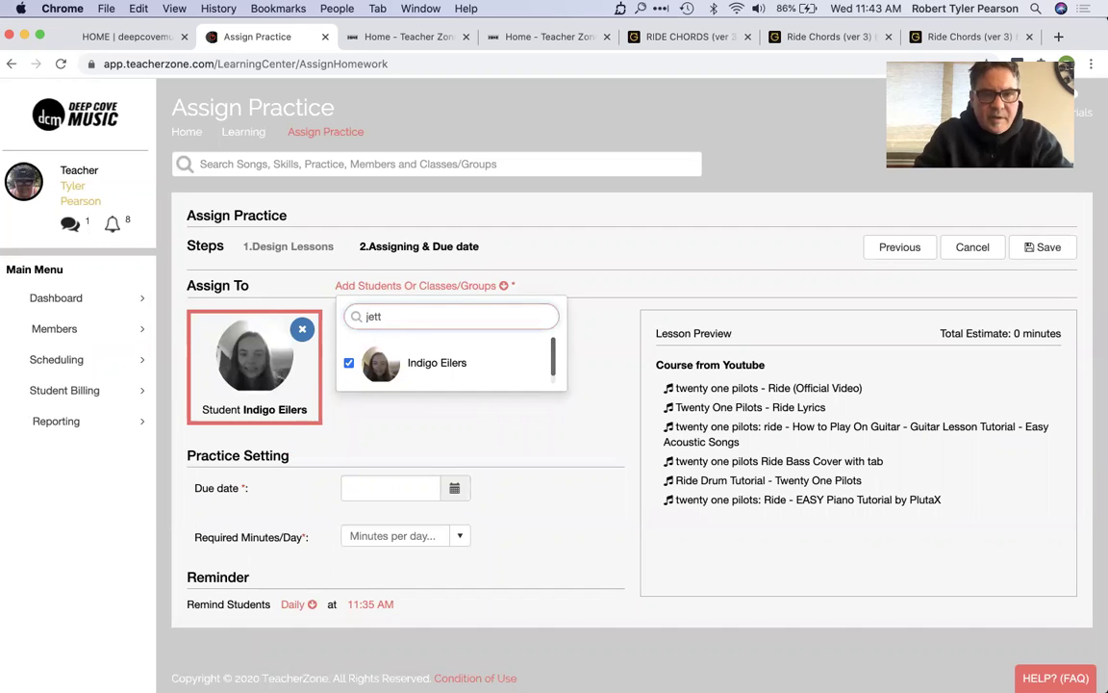
left_click(414, 363)
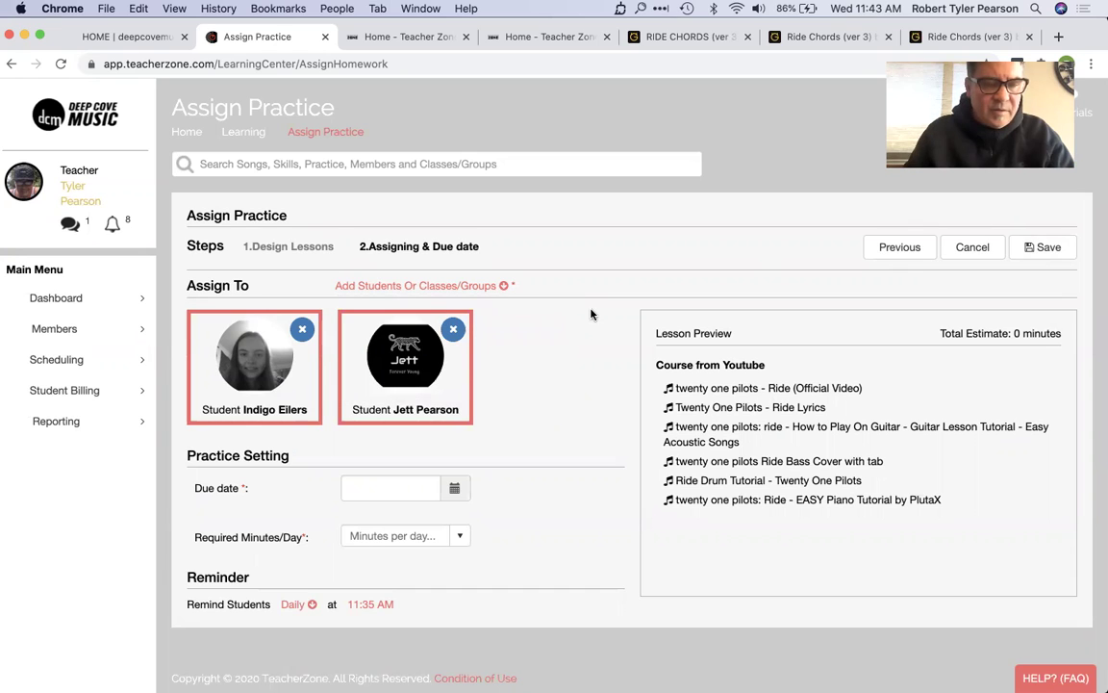
- Try to find the "quarry rockers" group among the students and classes, and clear the search
left_click(474, 290)
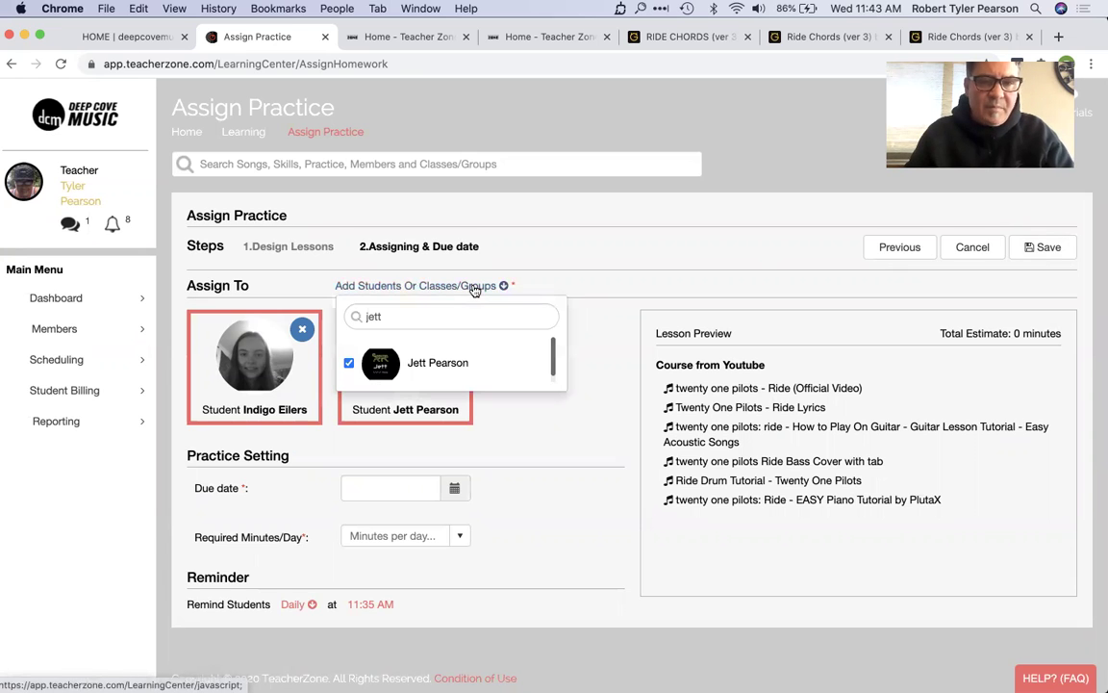
type("c")
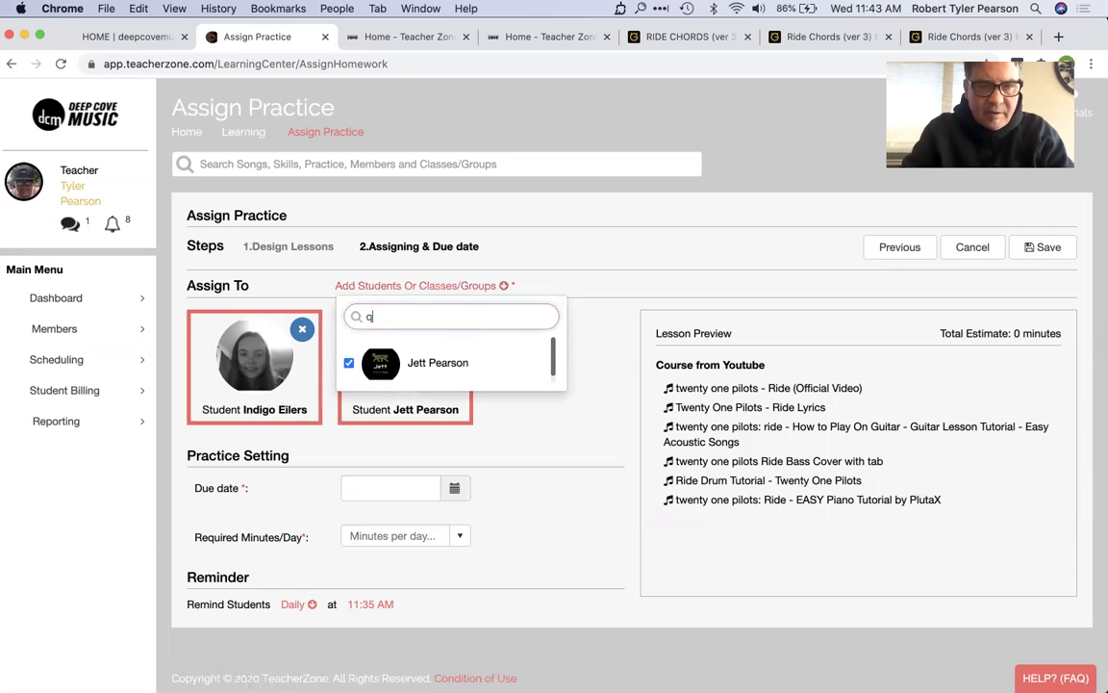
type("uarry rockers")
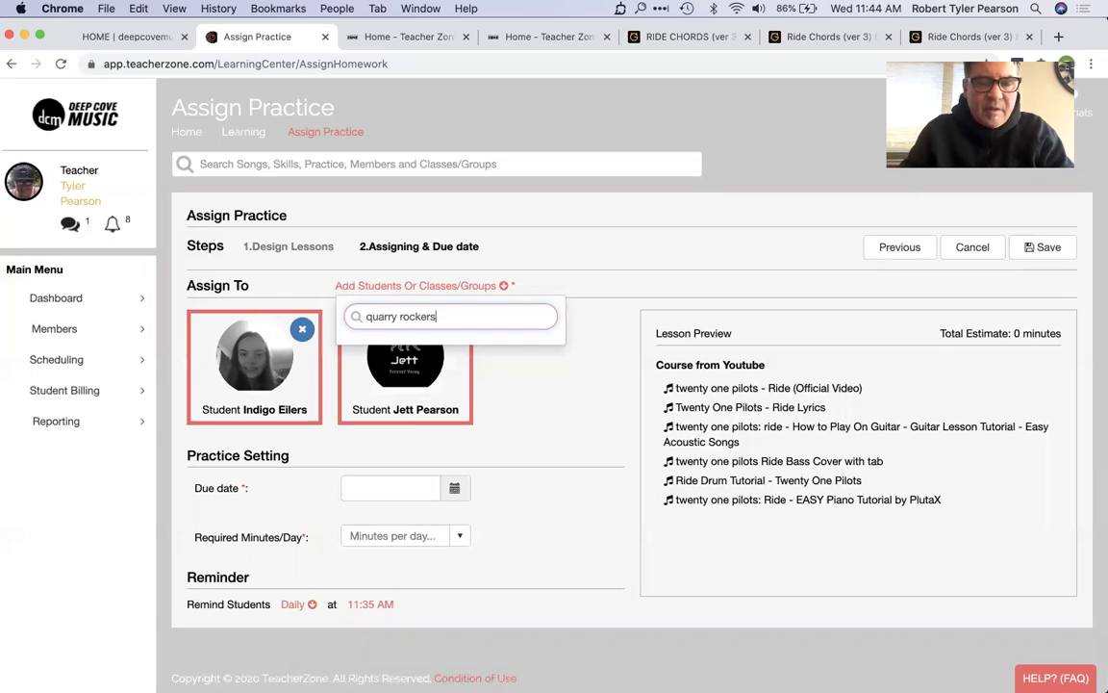
triple_click(454, 318)
key("BackSpace")
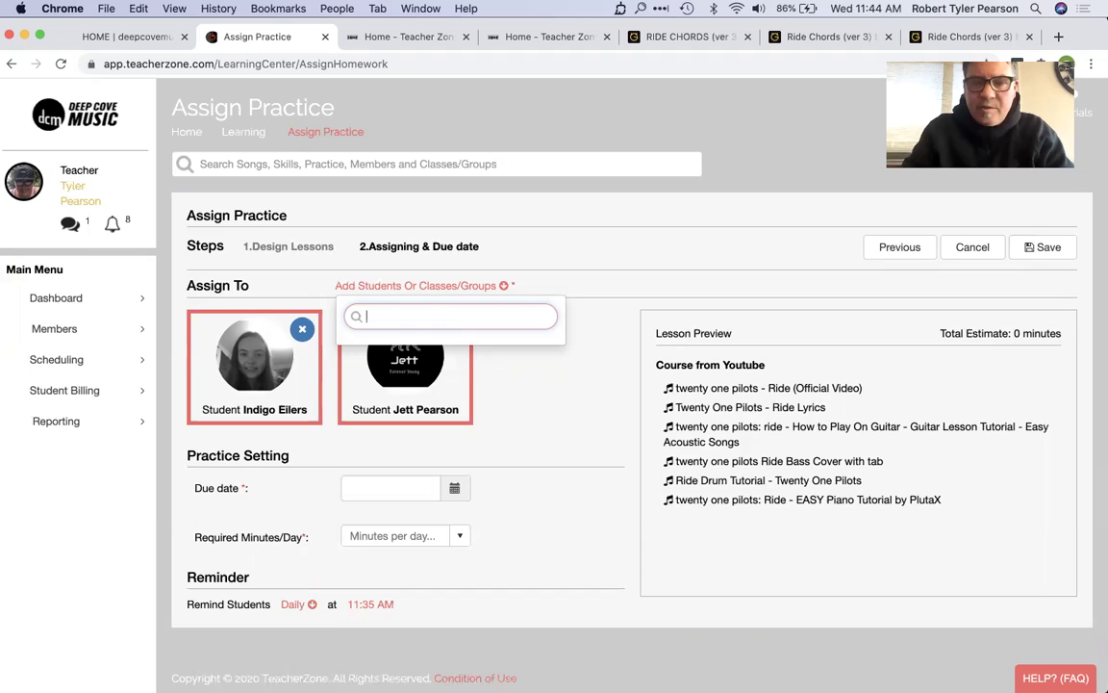
left_click(626, 325)
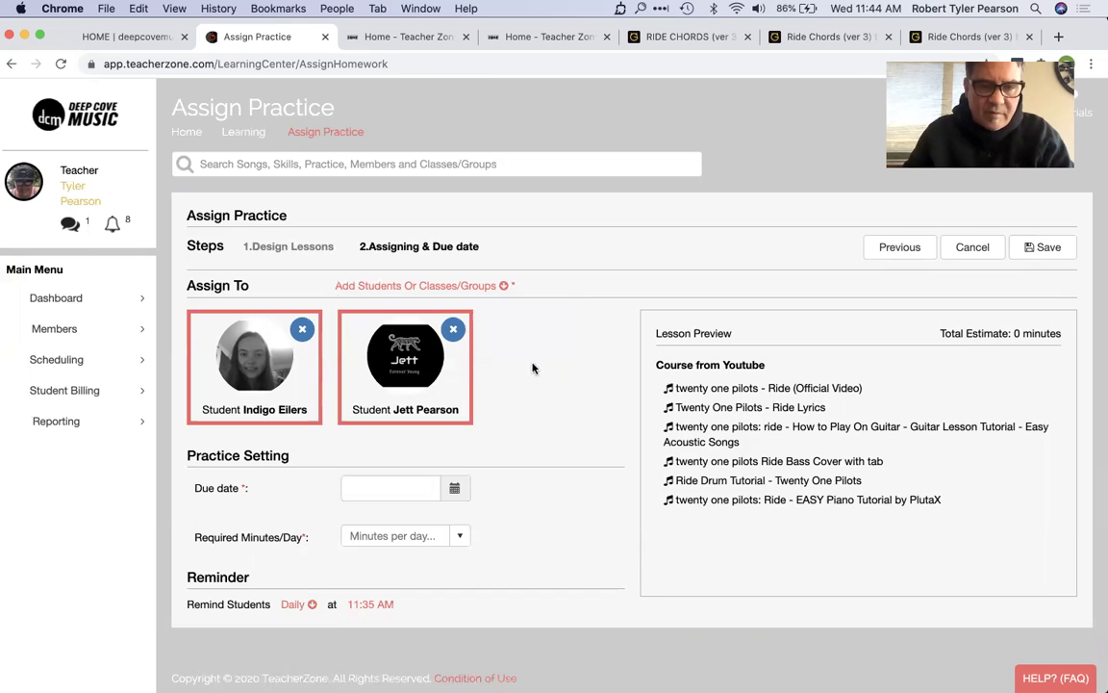
- Set the practice due date to 02/01/2021 and the required practice time to 30 minutes per day
left_click(460, 487)
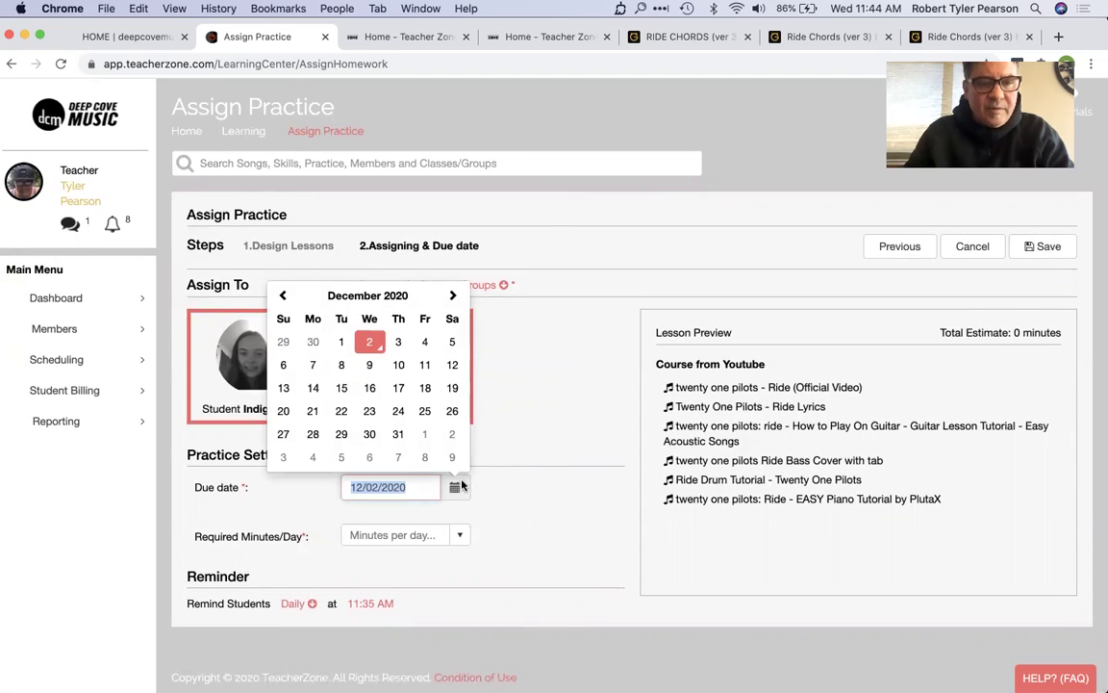
left_click(453, 295)
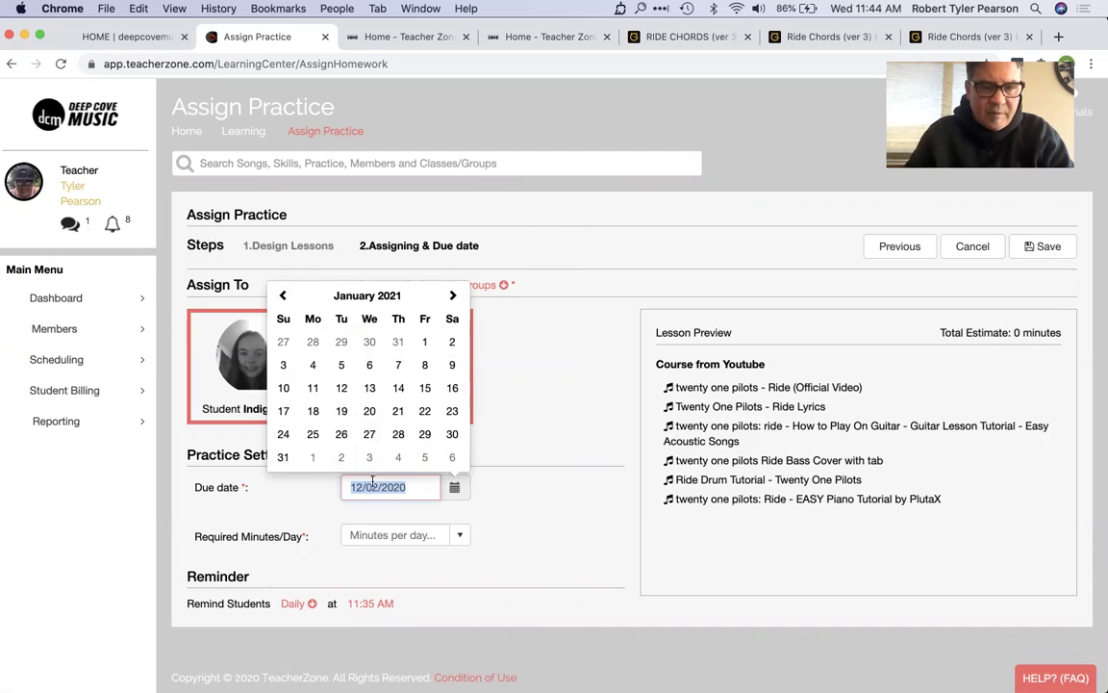
left_click(313, 459)
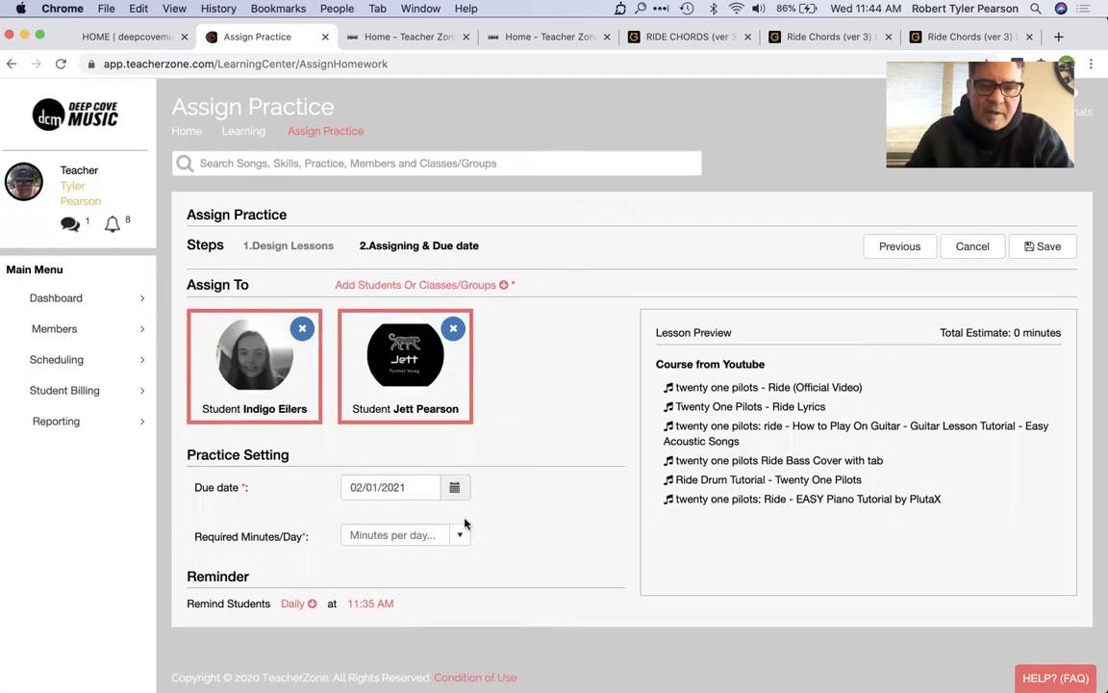
left_click(461, 536)
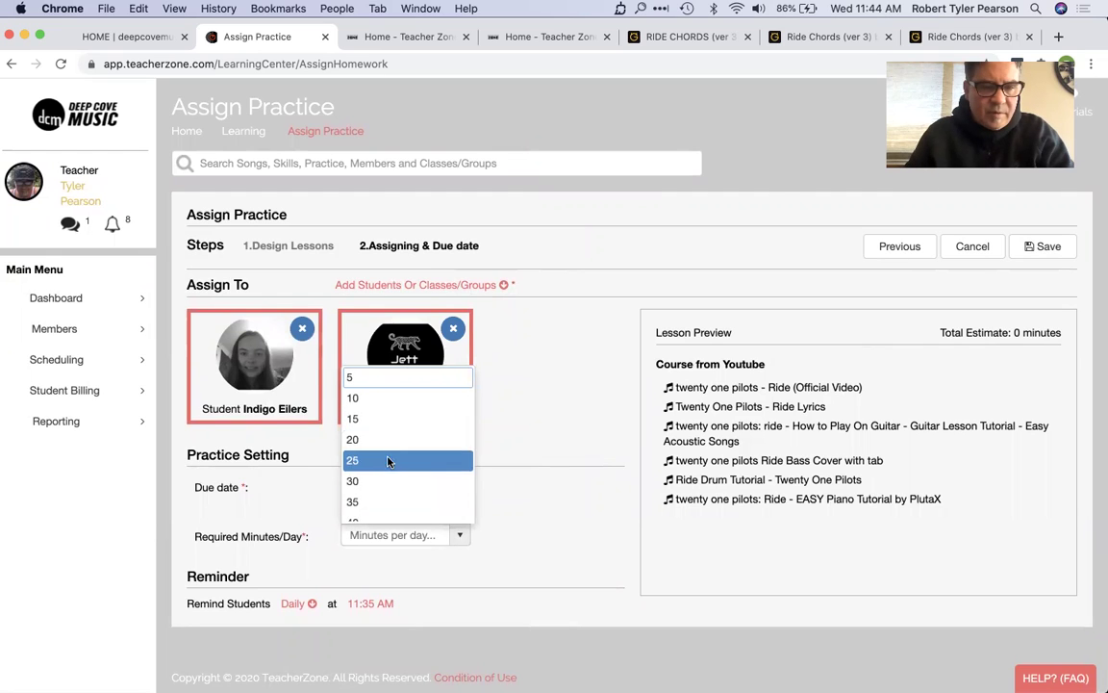
left_click(381, 479)
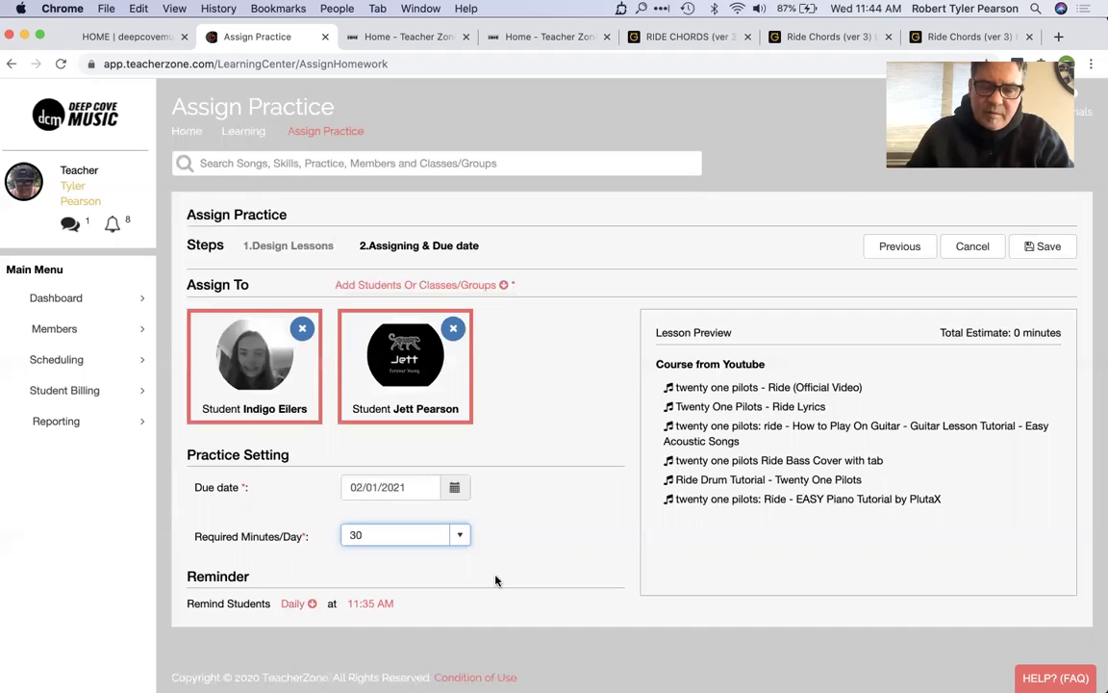
- Set the daily student reminder time to 3:45 PM and save the practice
left_click(368, 605)
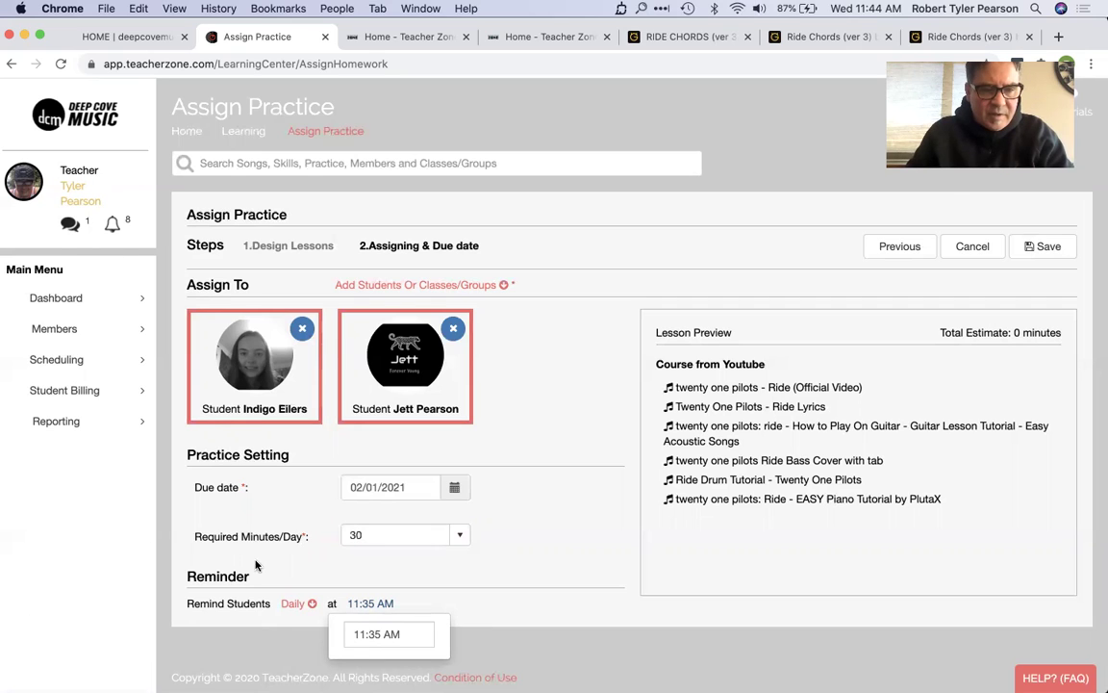
left_click(398, 631)
type("3")
key("Tab")
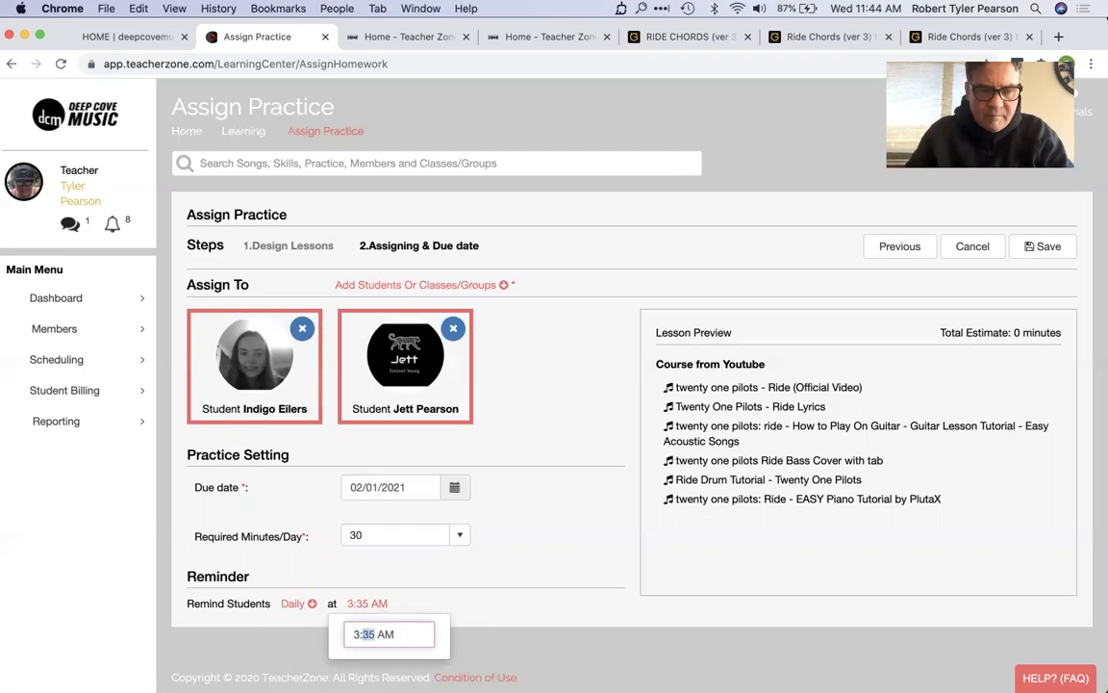
type("p")
key("BackSpace")
type("0045pm")
key("Return")
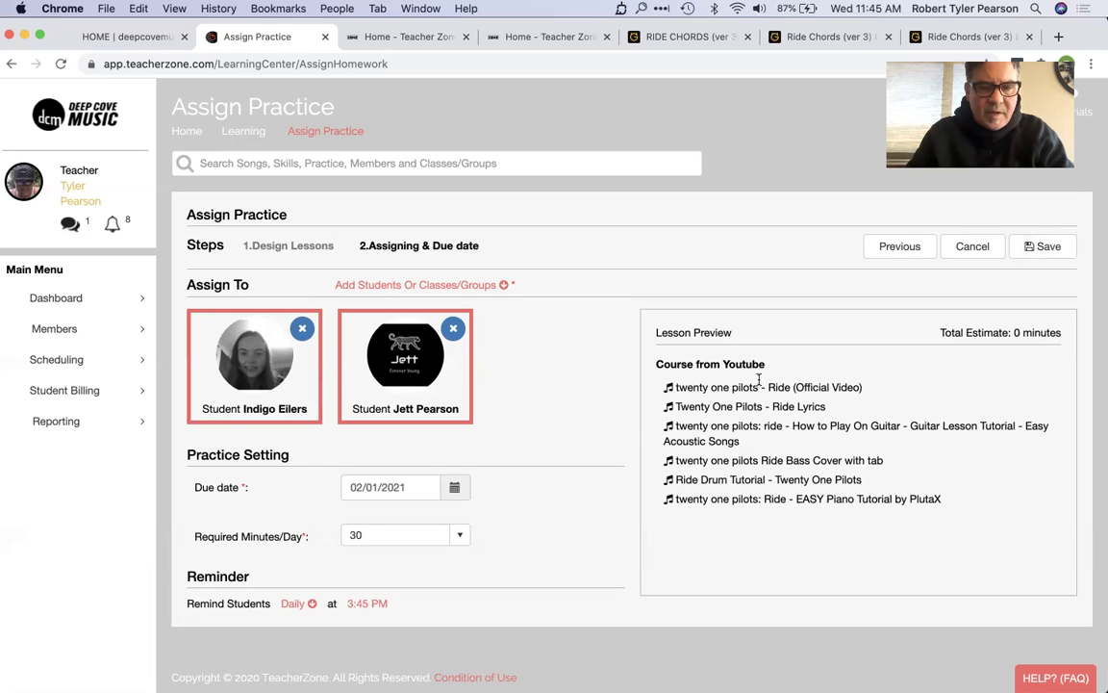
left_click(1030, 248)
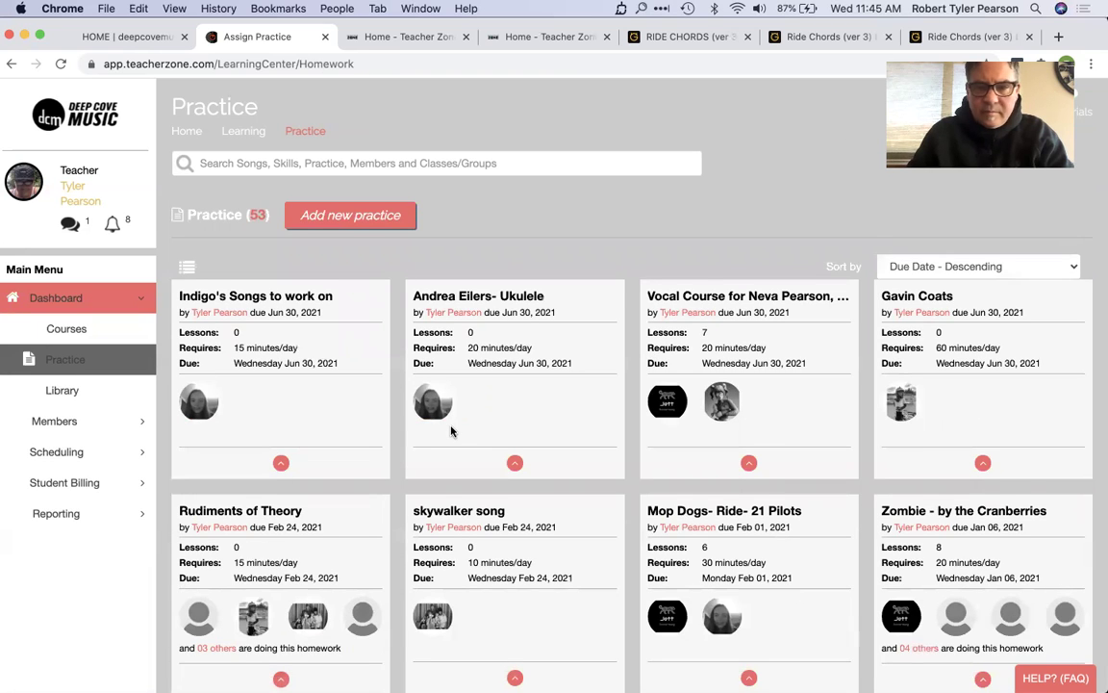
- Find the "Mop Dogs- Ride- 21 Pilots" practice, open it for editing, cancel without changes, and view its details
scroll(451, 430, "down", 3)
scroll(451, 430, "down", 5)
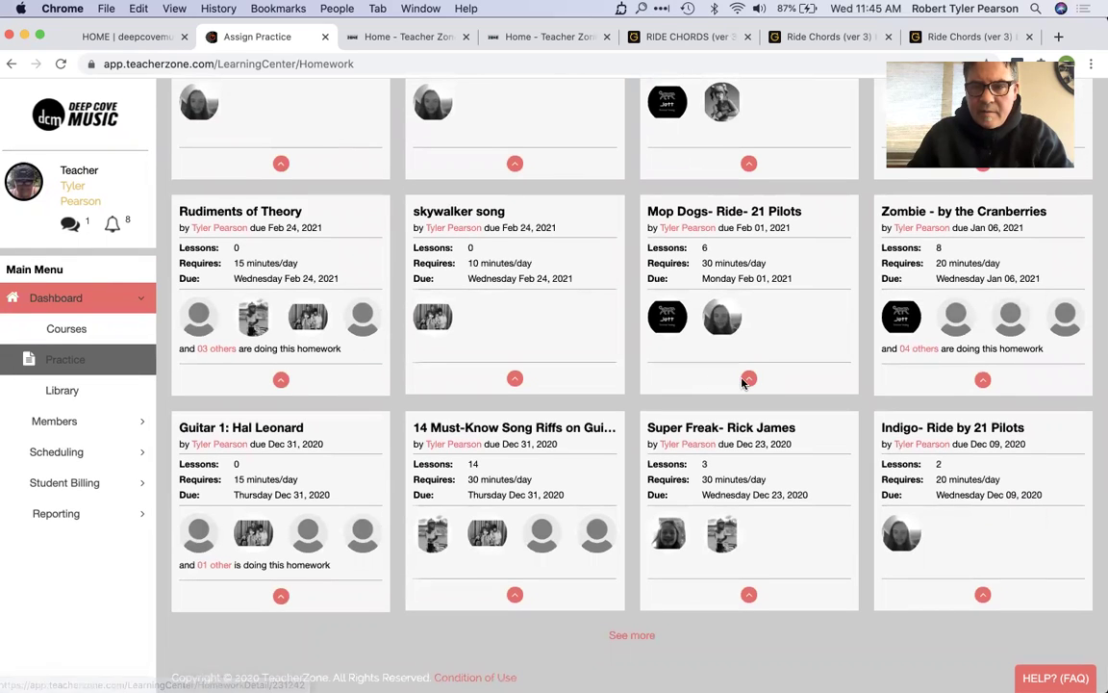
mouse_move(664, 339)
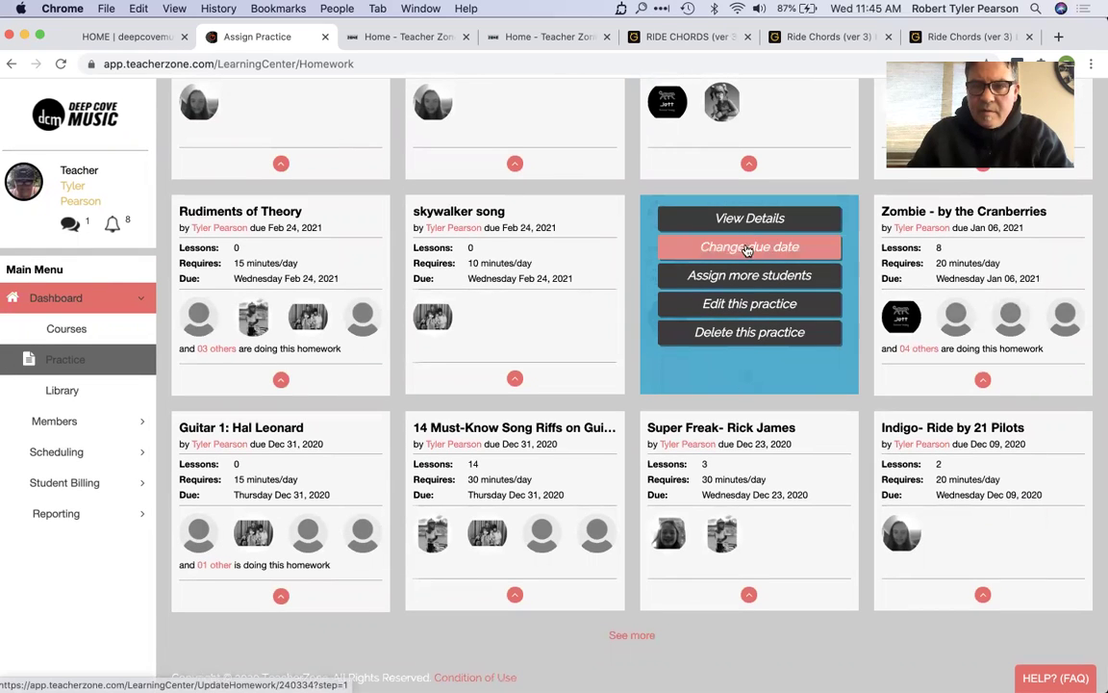
left_click(748, 302)
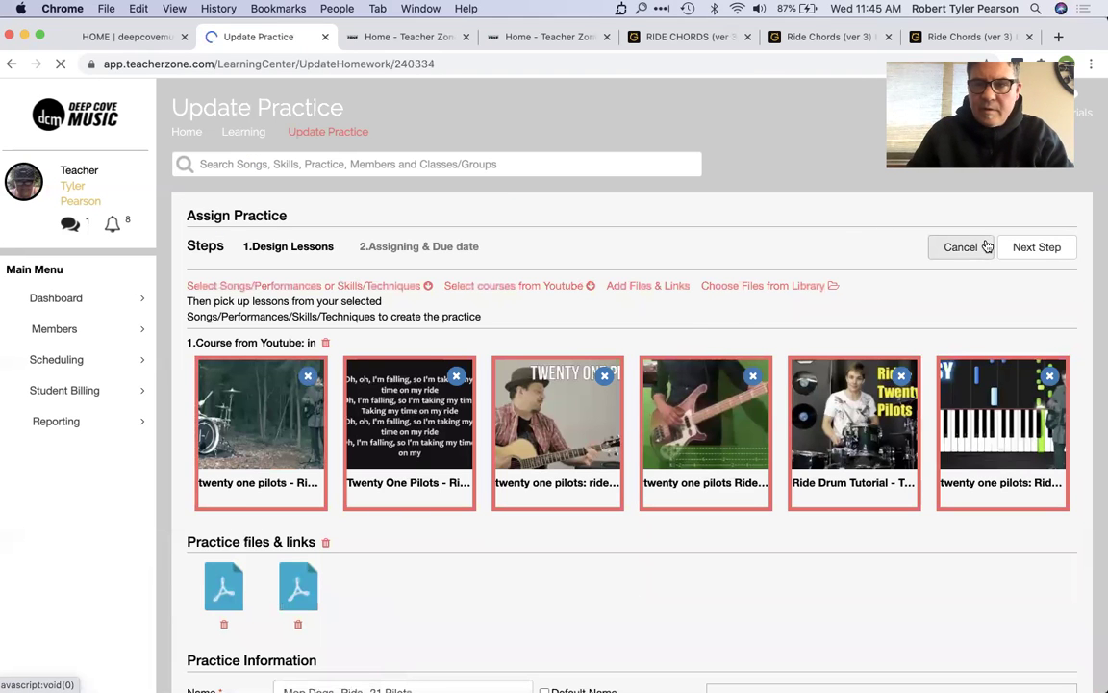
left_click(972, 247)
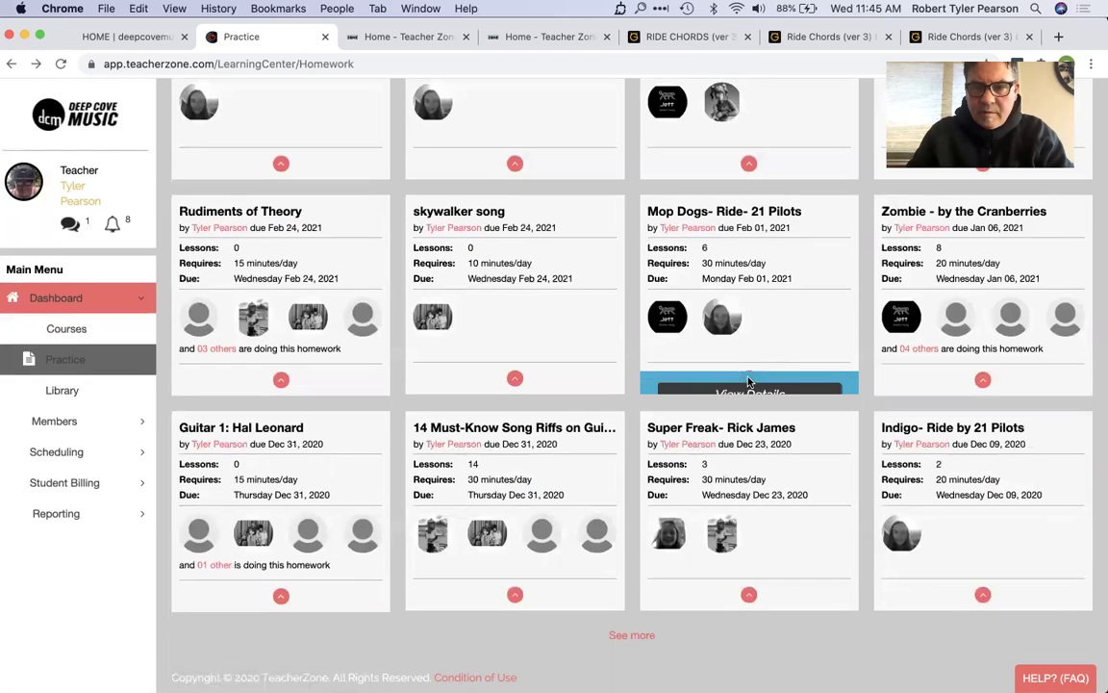
left_click(756, 224)
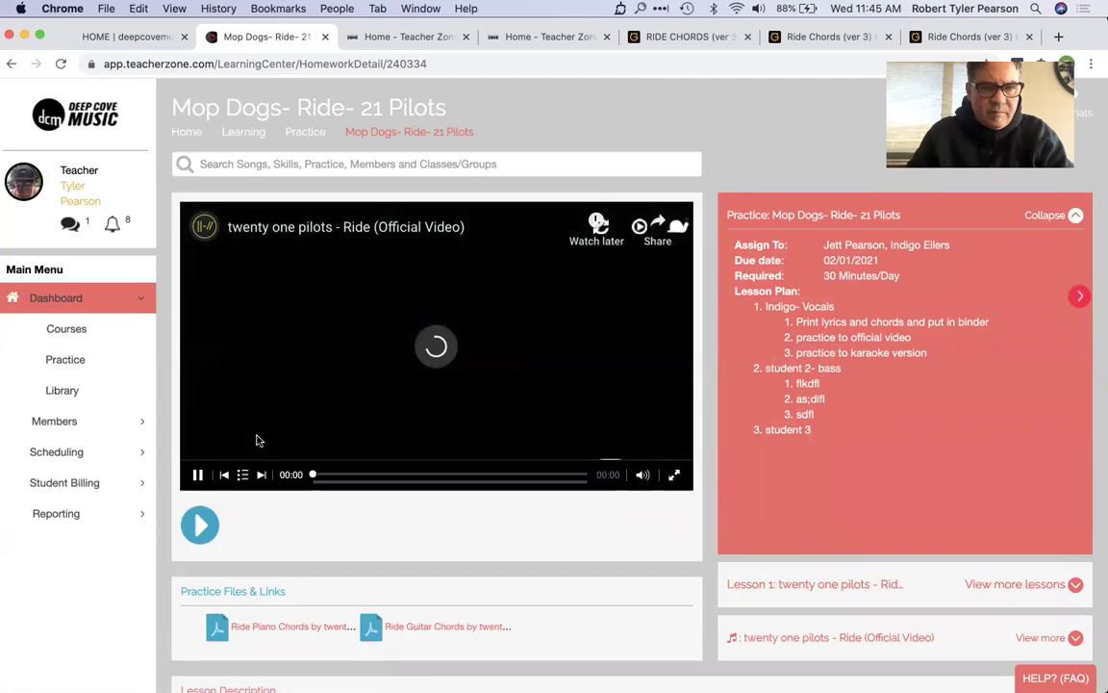
- Pause the official "Ride" video and review the practice's lesson plan and attached files
left_click(198, 476)
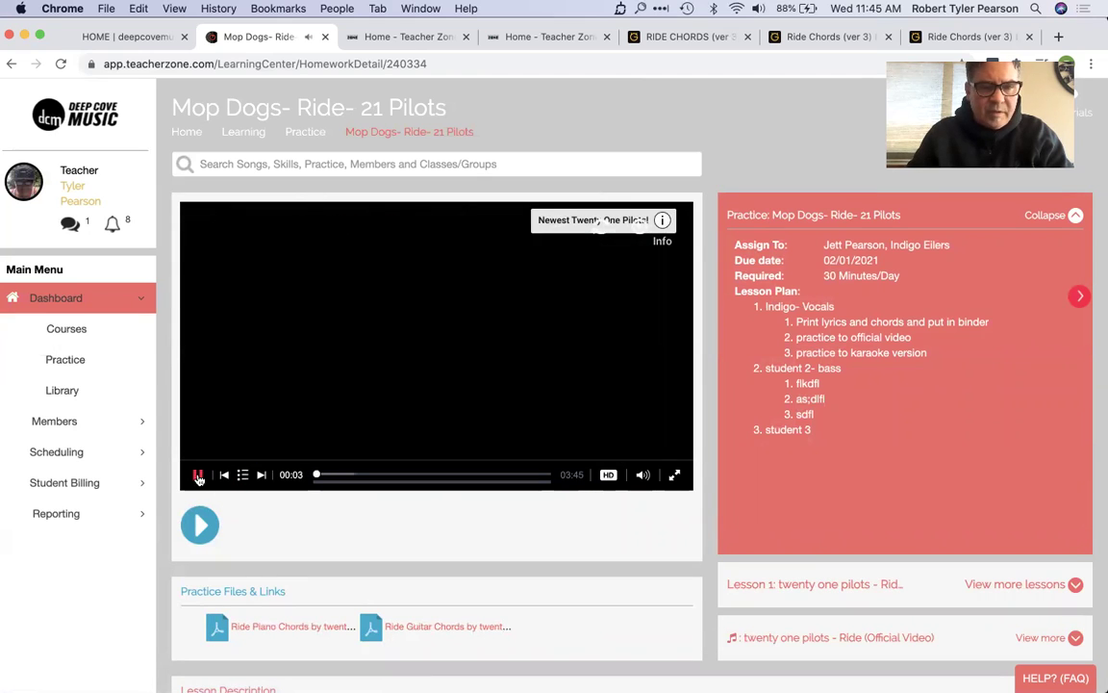
left_click(198, 475)
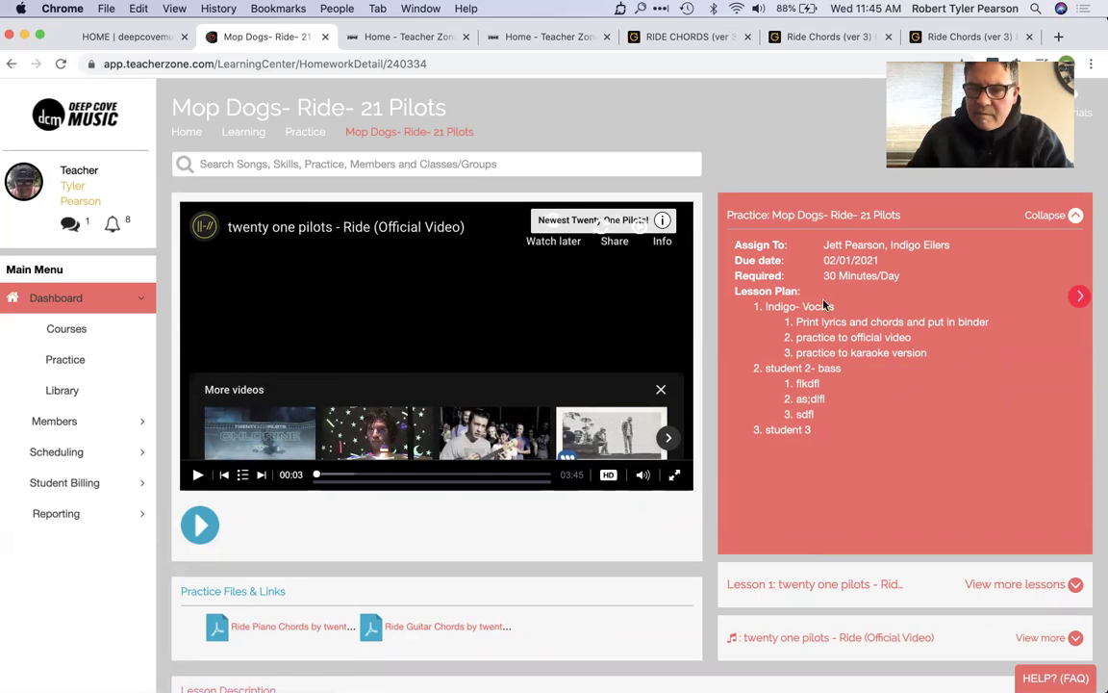
scroll(825, 369, "down", 2)
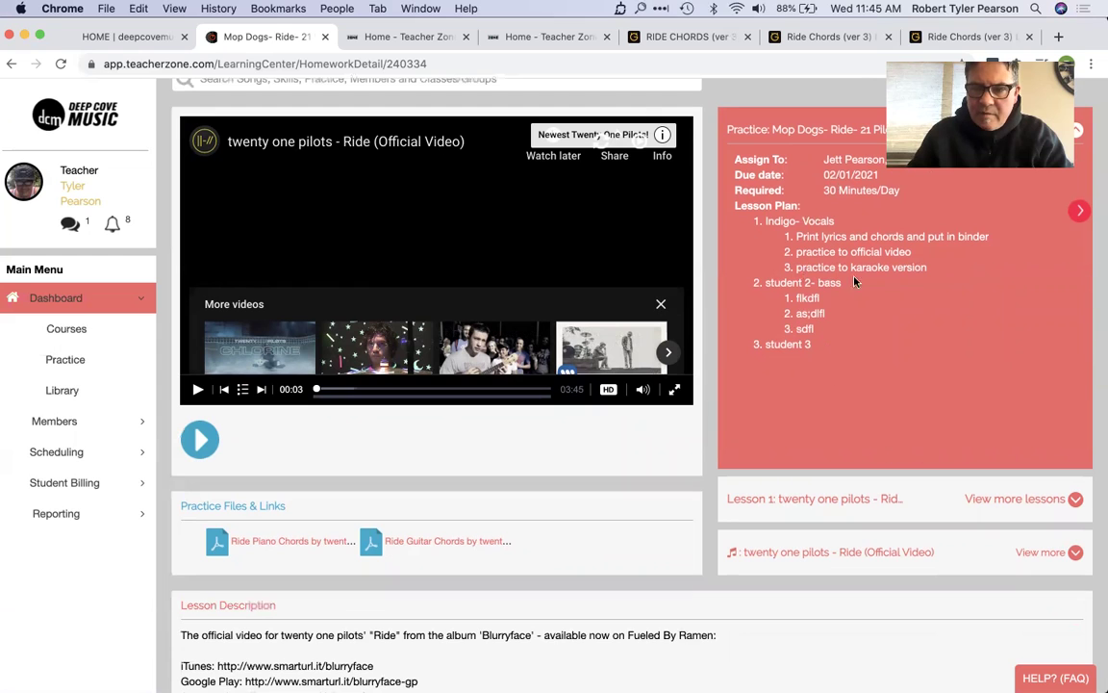
scroll(940, 299, "down", 1)
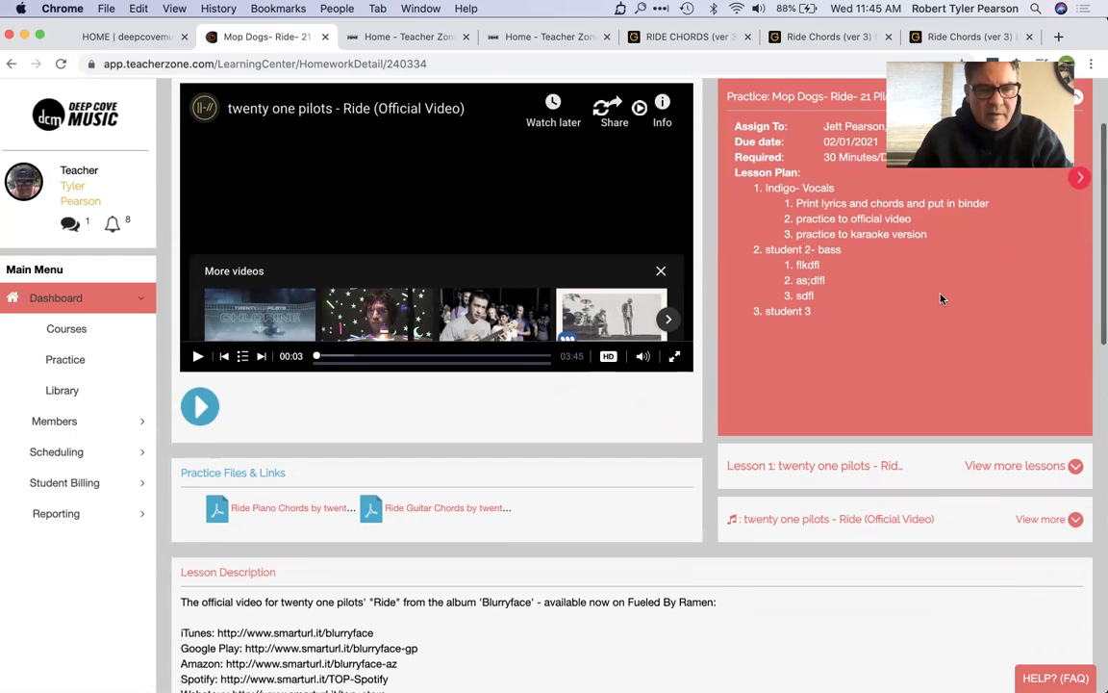
- Open Lesson 2, "Twenty One Pilots - Ride Lyrics", from the practice's lesson list and pause its video
left_click(1025, 460)
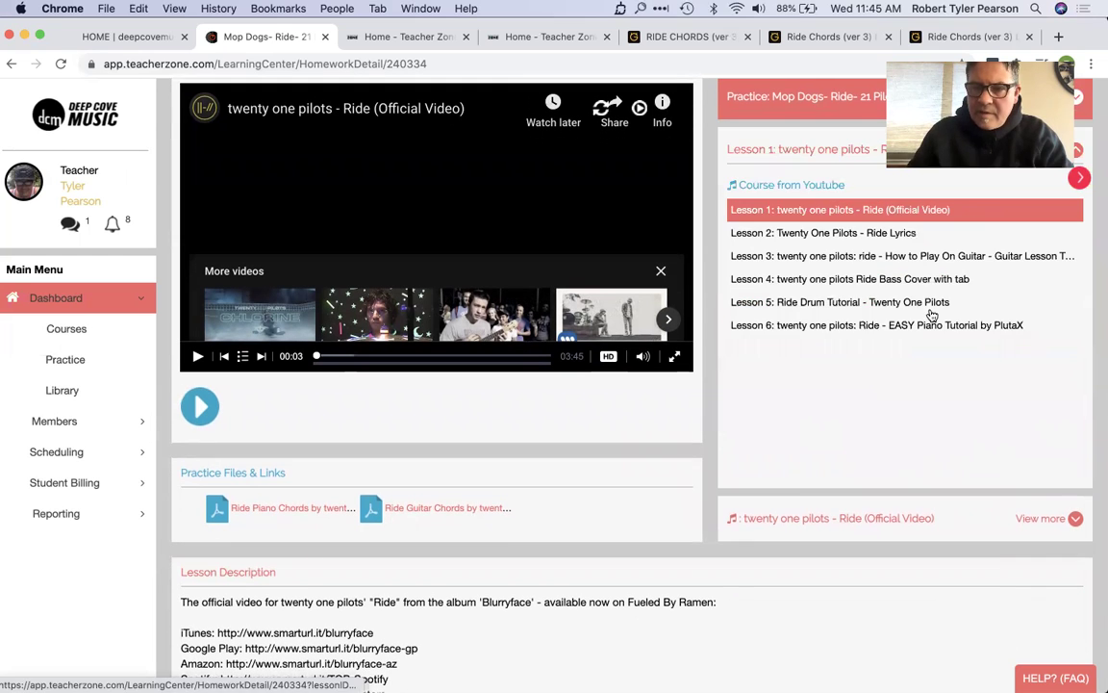
left_click(866, 236)
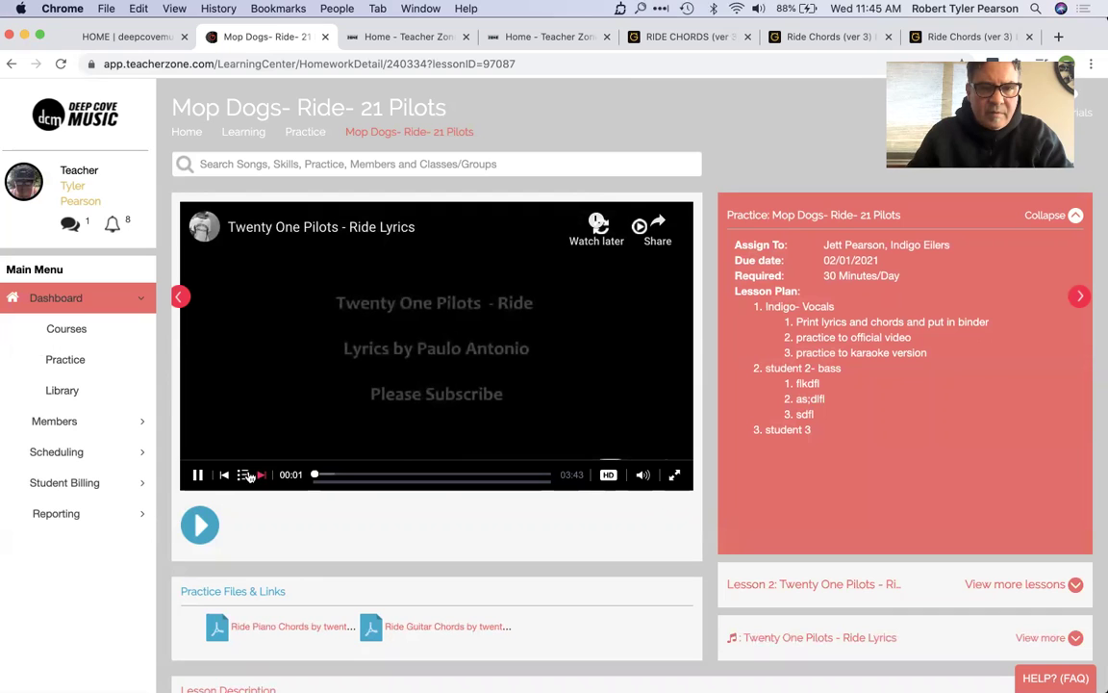
left_click(197, 475)
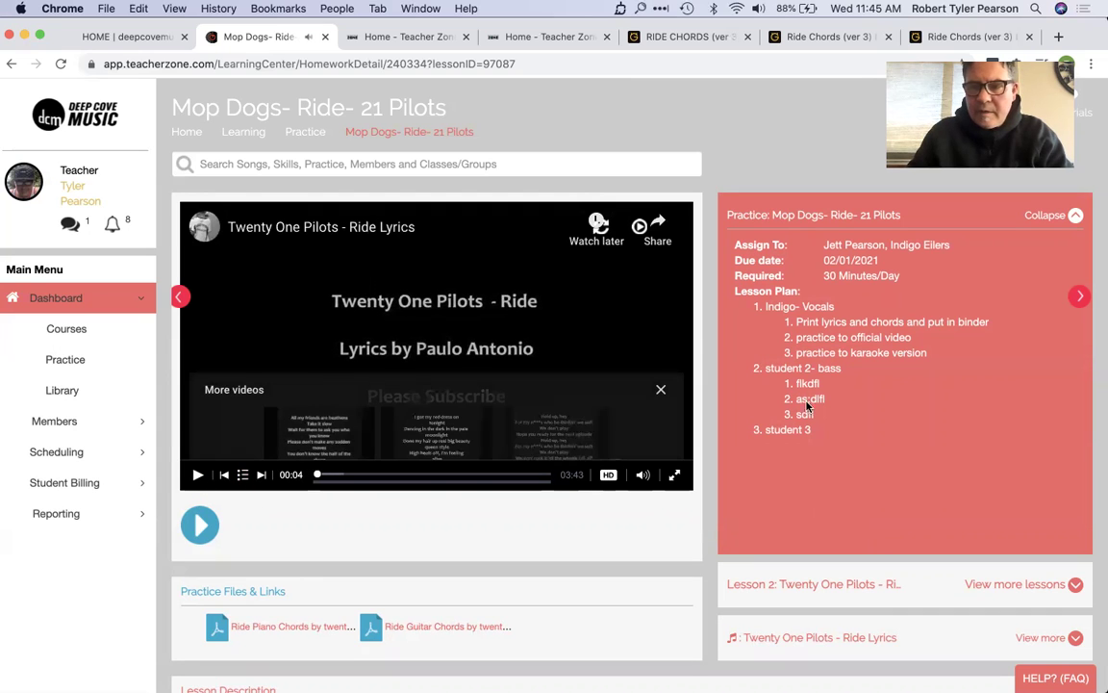
- Expand the list of lessons, look over the Lesson 2 description, and dismiss the suggested videos in the player
left_click(1028, 595)
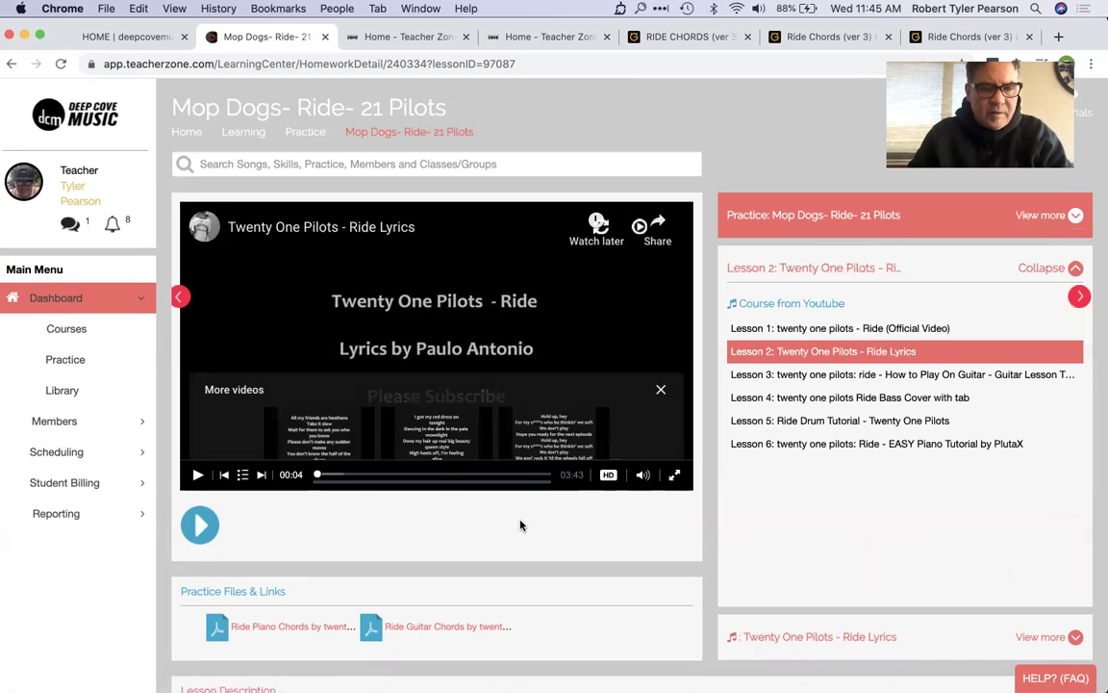
scroll(519, 525, "down", 5)
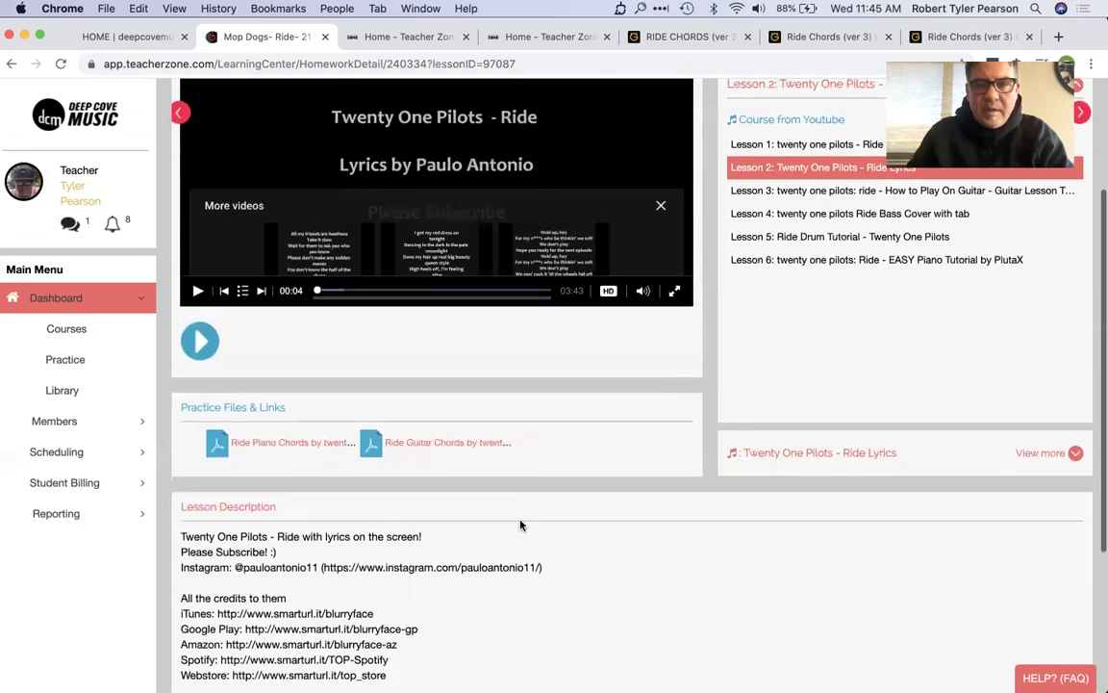
scroll(519, 526, "up", 5)
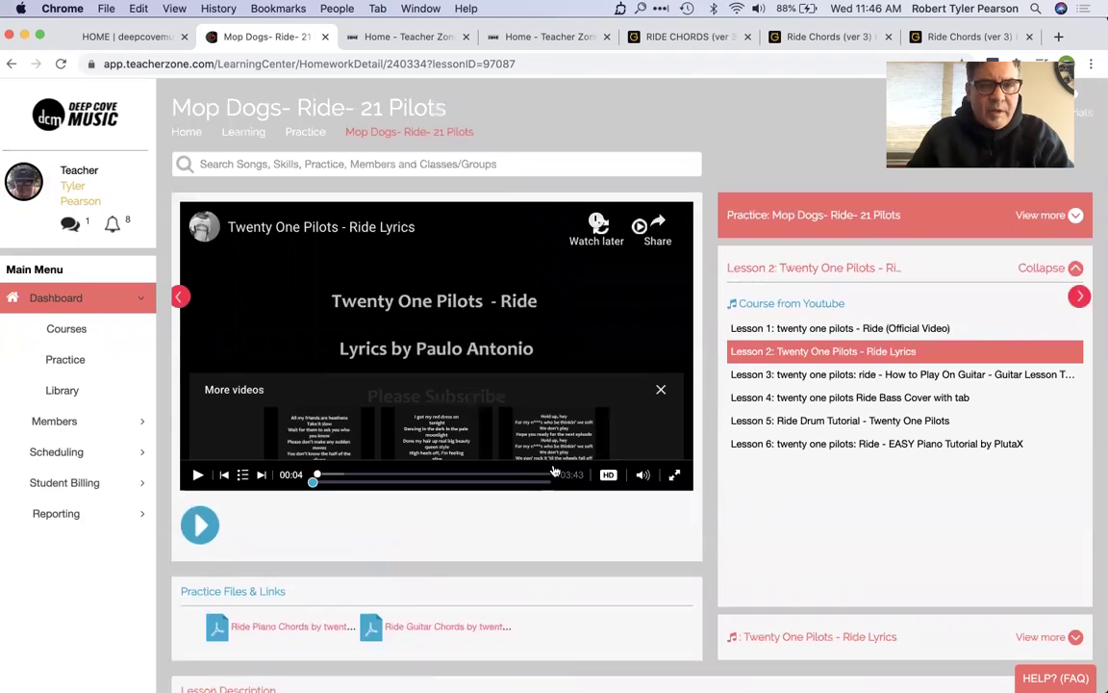
left_click(661, 391)
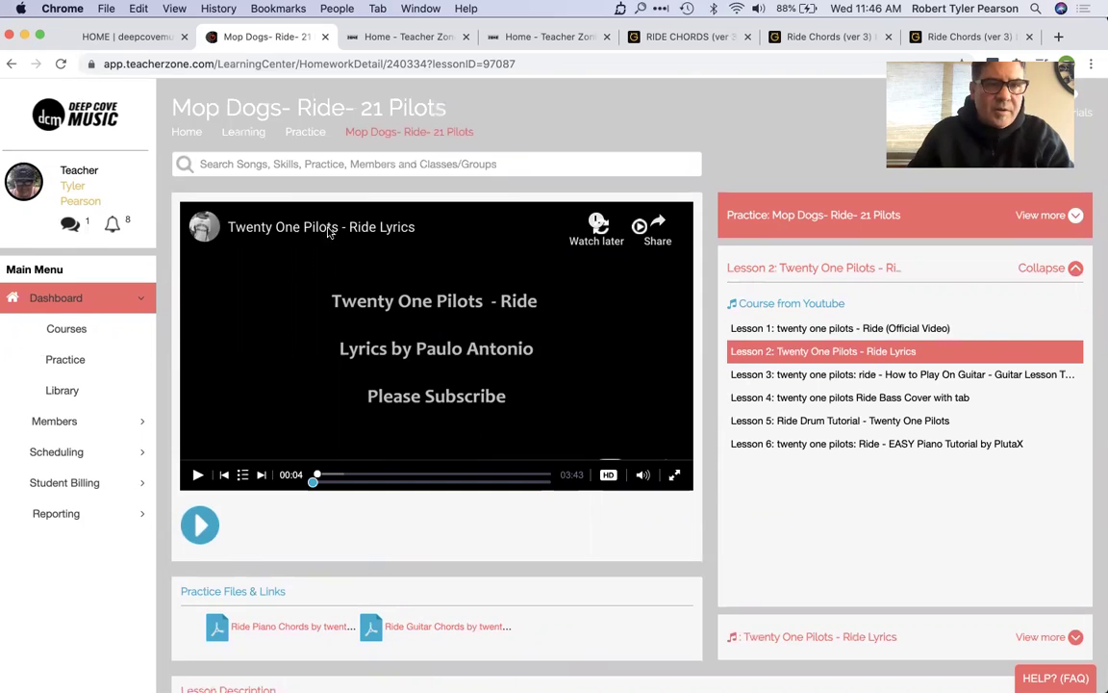
- Return to the dashboard and open the profile of the student scheduled today at 3:15 PM
left_click(307, 135)
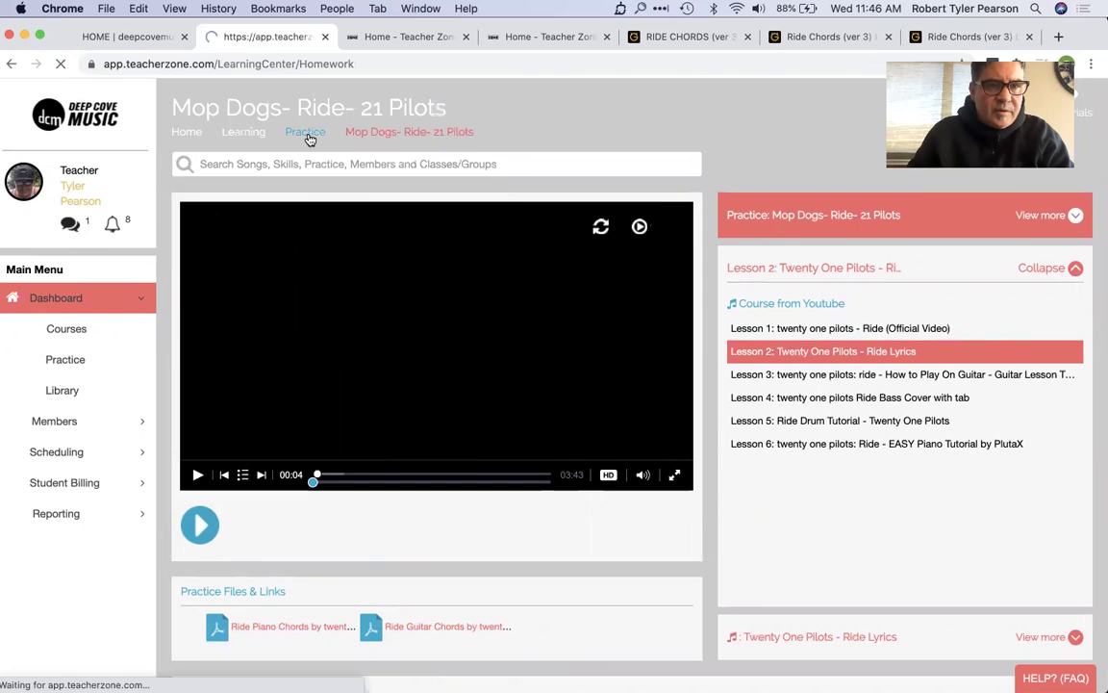
left_click(79, 306)
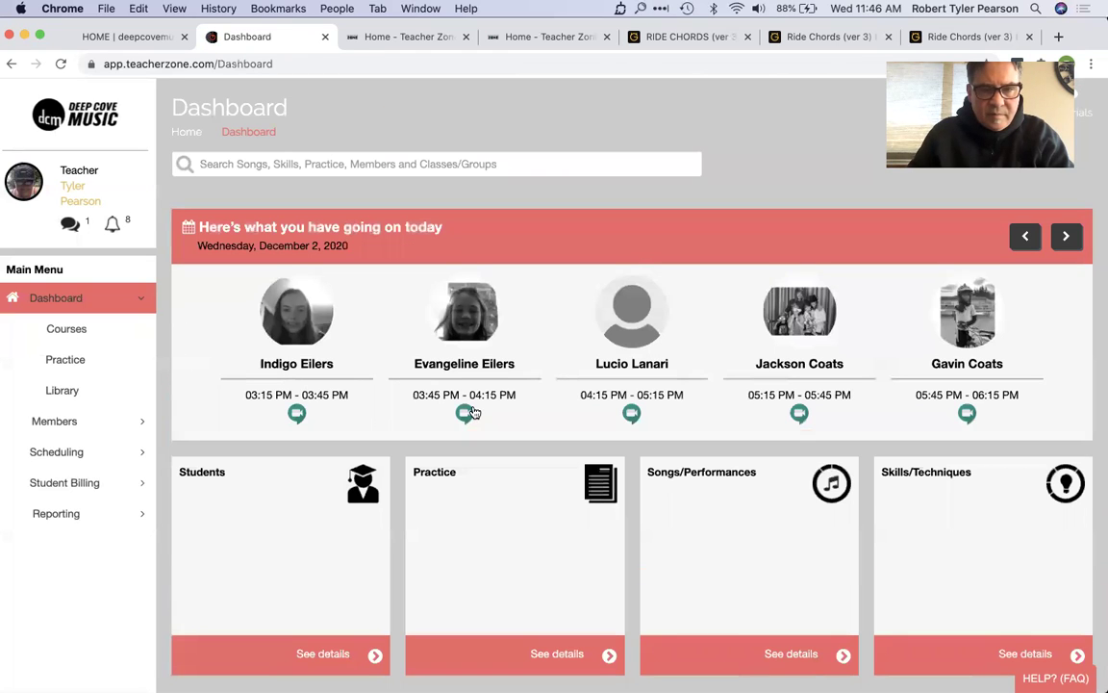
left_click(308, 371)
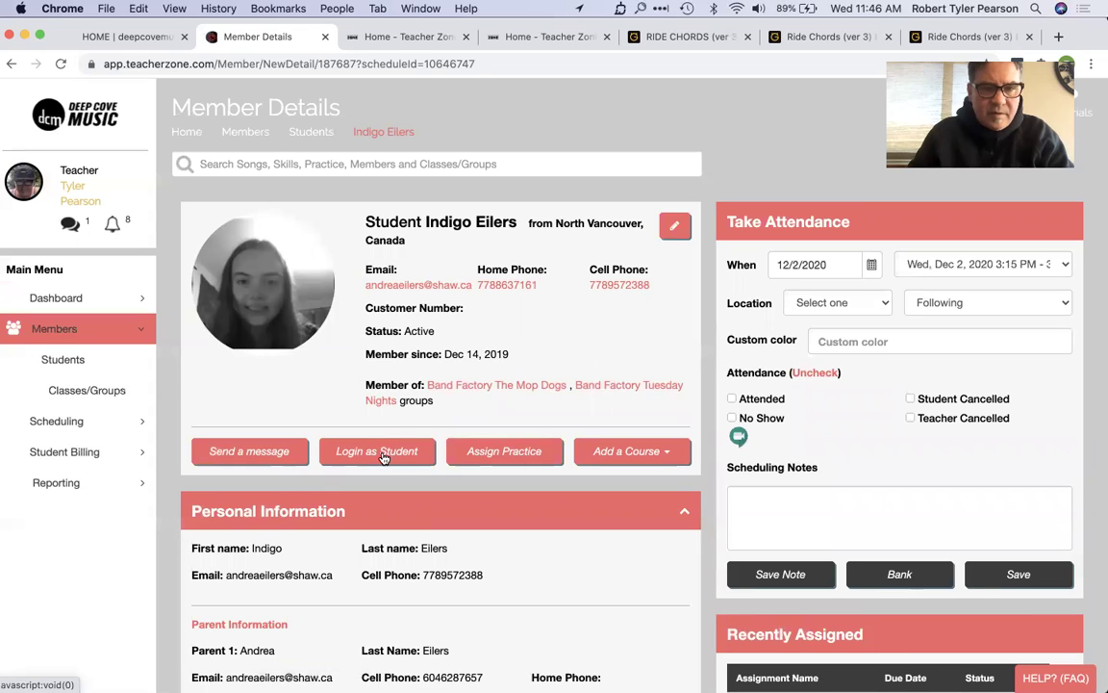
- Log in as that student and view the details of their assigned practices
left_click(382, 458)
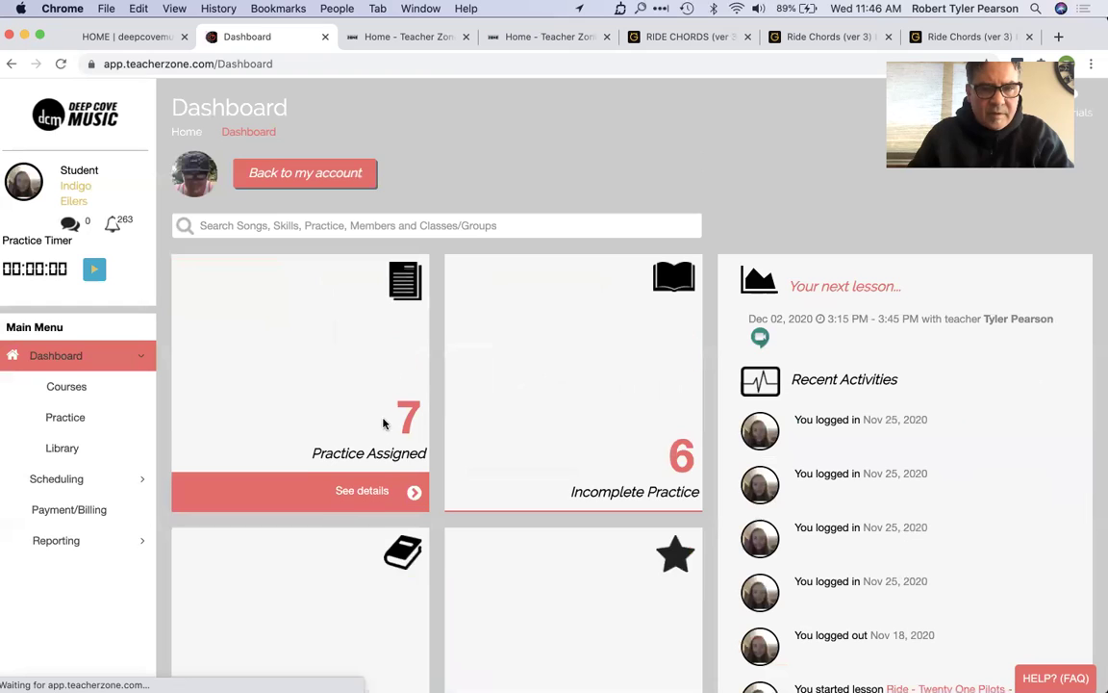
left_click(378, 491)
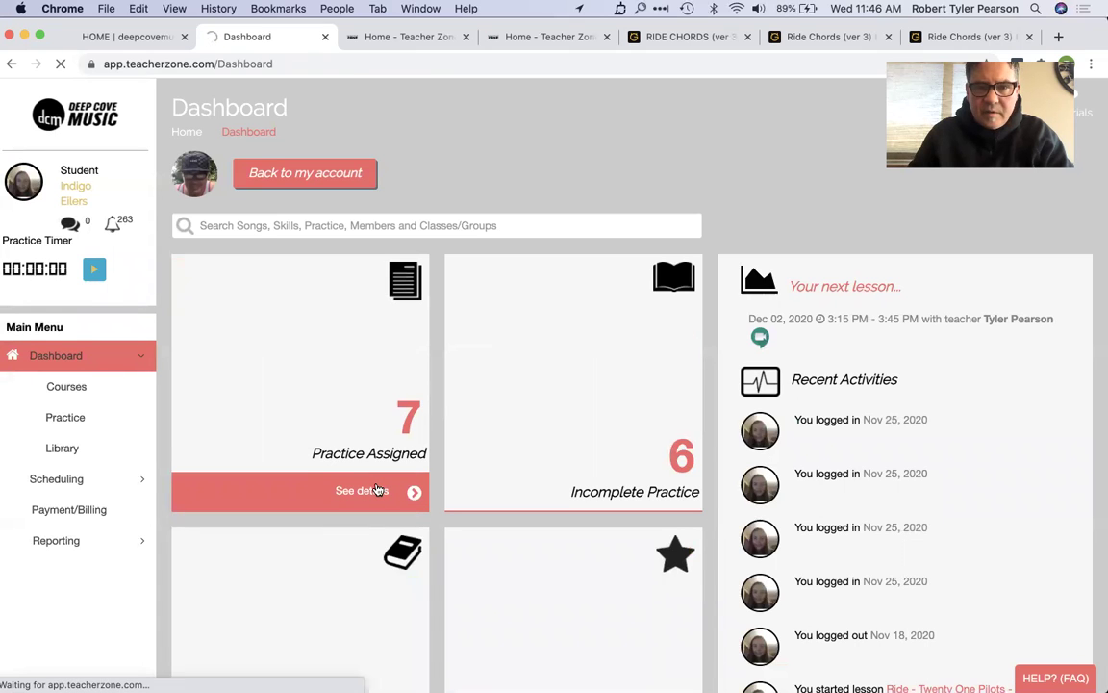
scroll(519, 481, "down", 2)
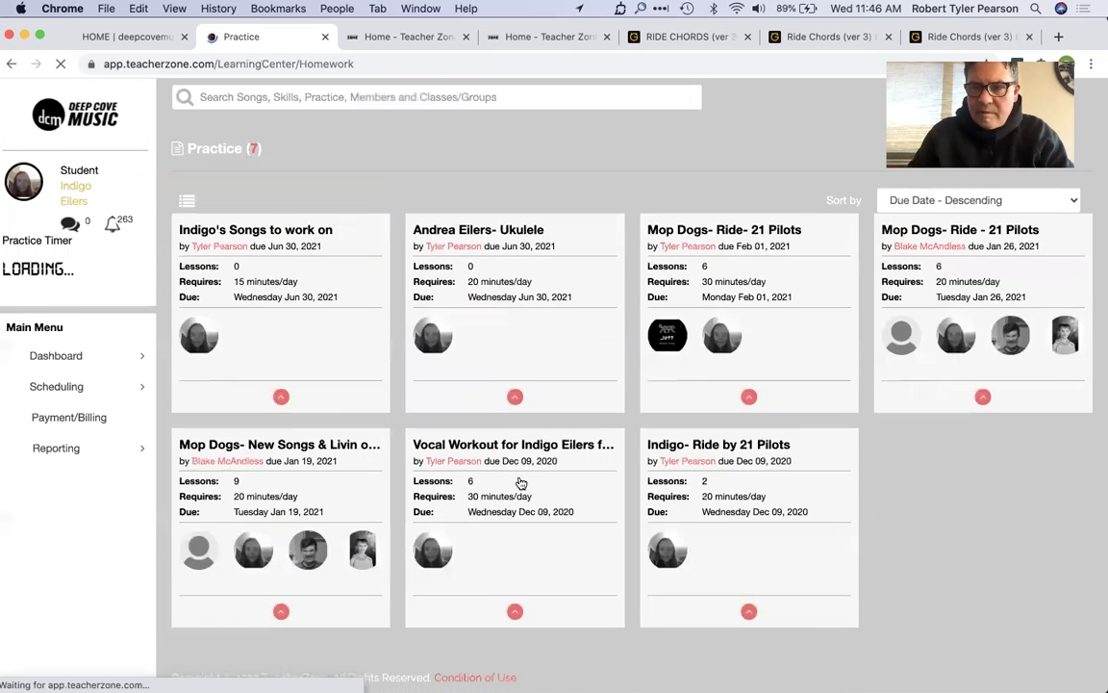